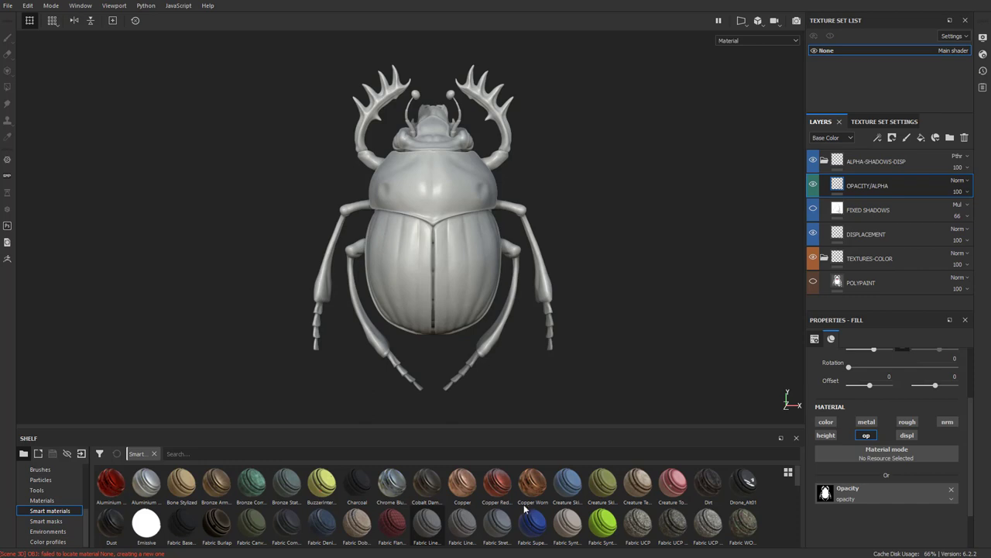
Try the Calf Skin and Gold Pure materials from the Materials library on the OPACITY/ALPHA layer
scroll(526, 510, "down", 10)
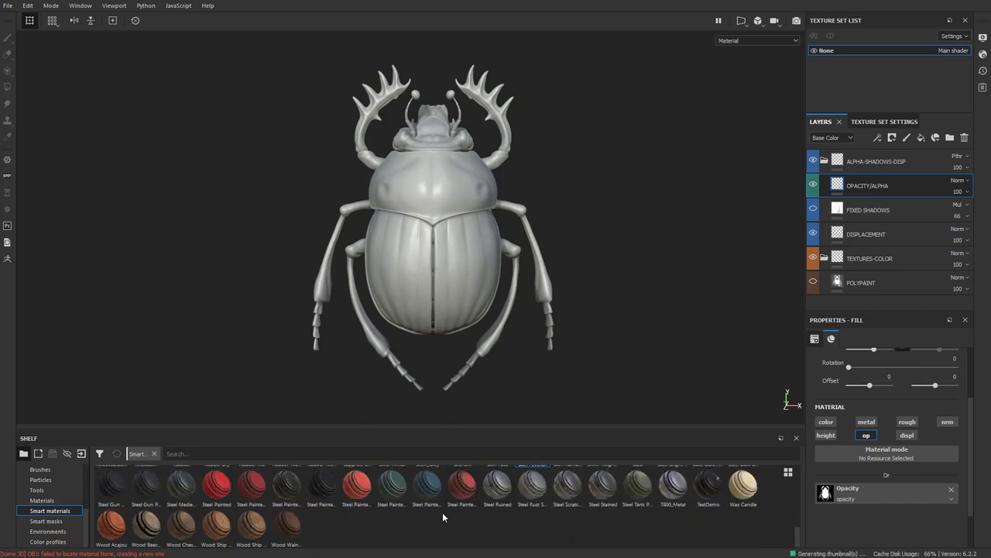
scroll(440, 534, "up", 10)
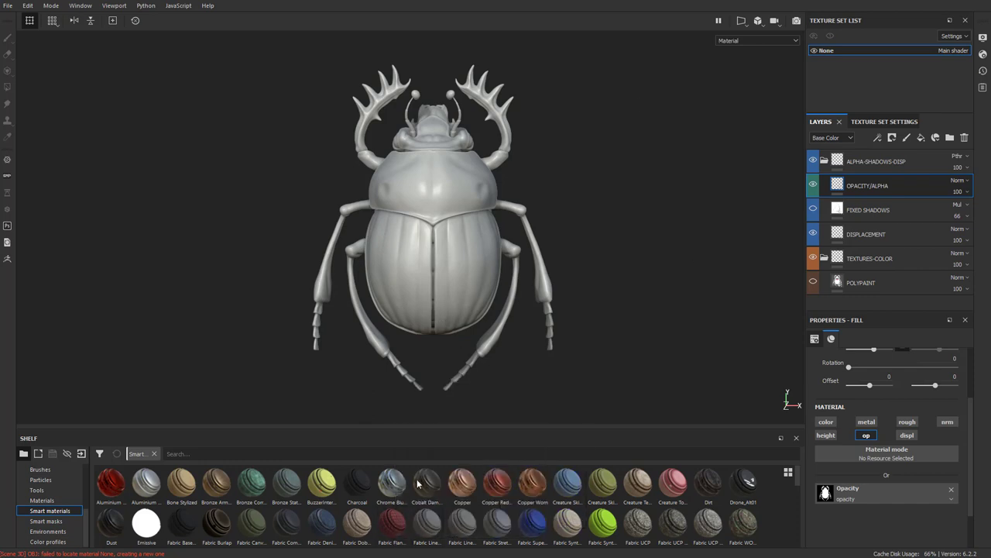
left_click(42, 500)
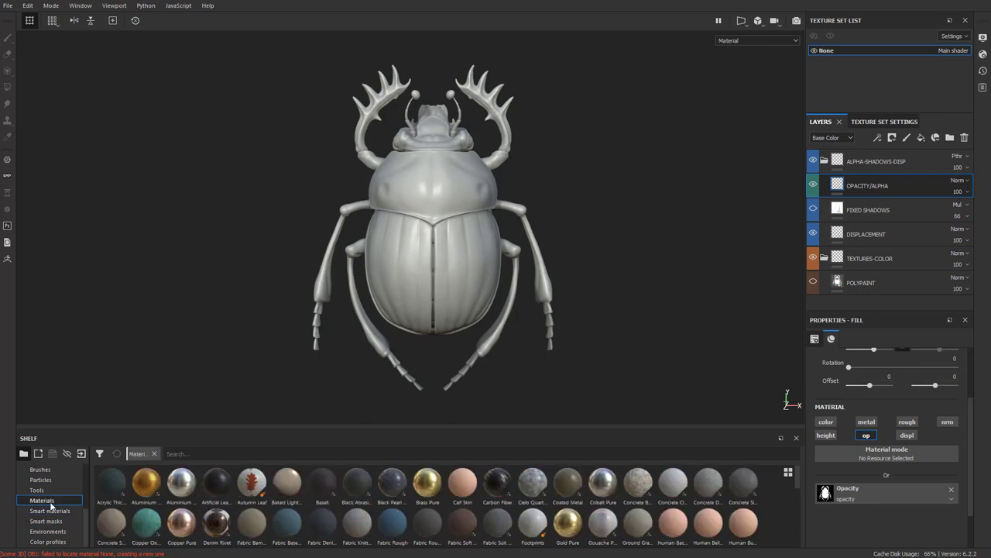
left_click(456, 494)
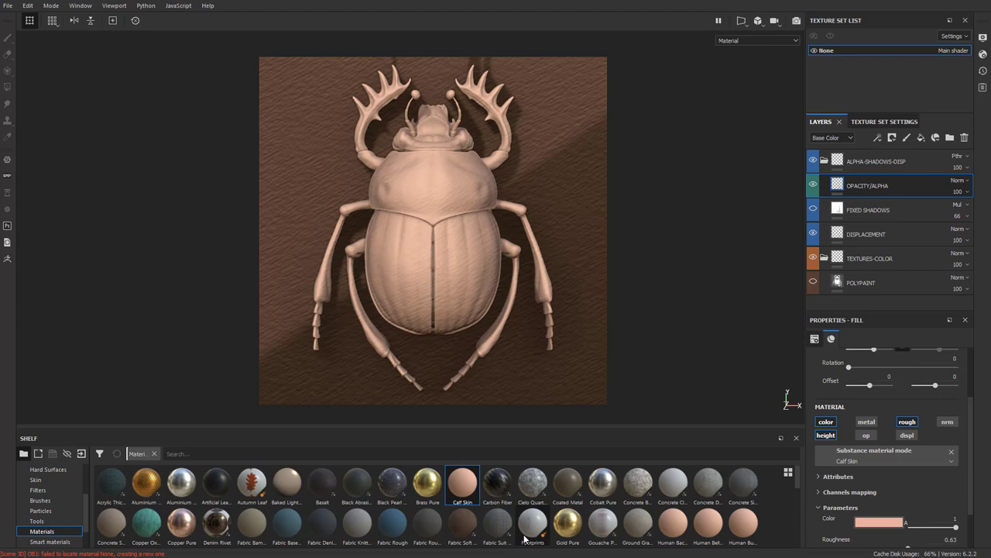
left_click(561, 527)
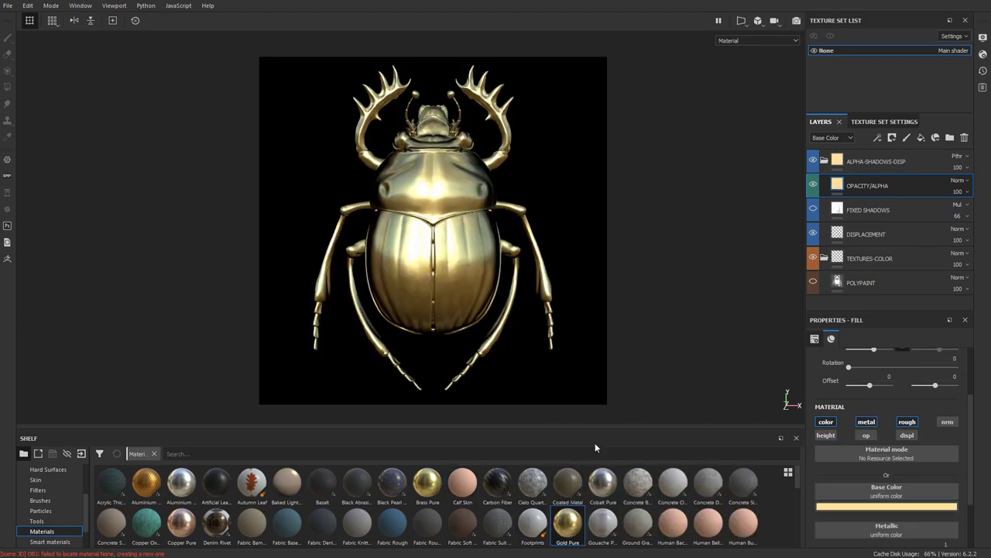
double_click(879, 191)
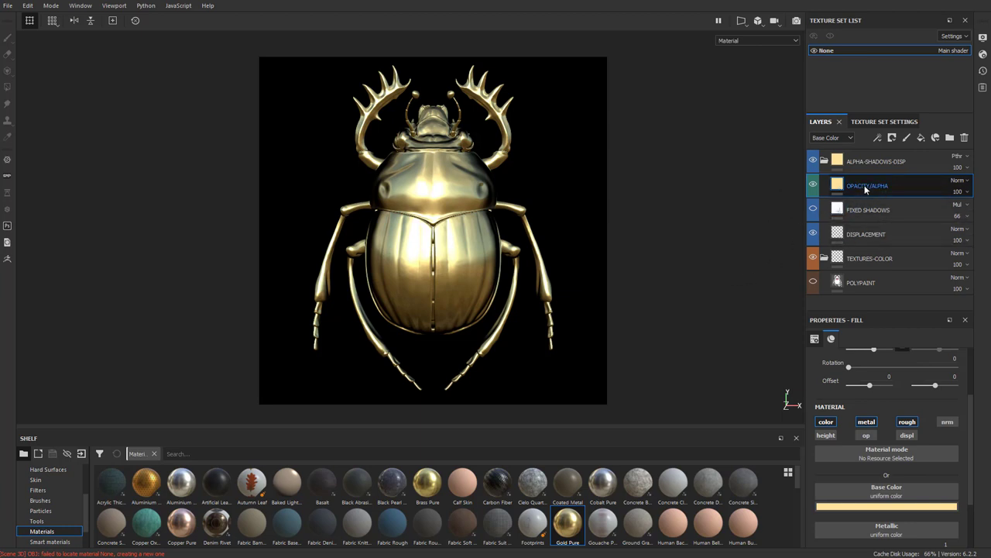
Undo the material changes on the OPACITY/ALPHA layer
key("ctrl+z")
key("ctrl+z")
key("ctrl+z")
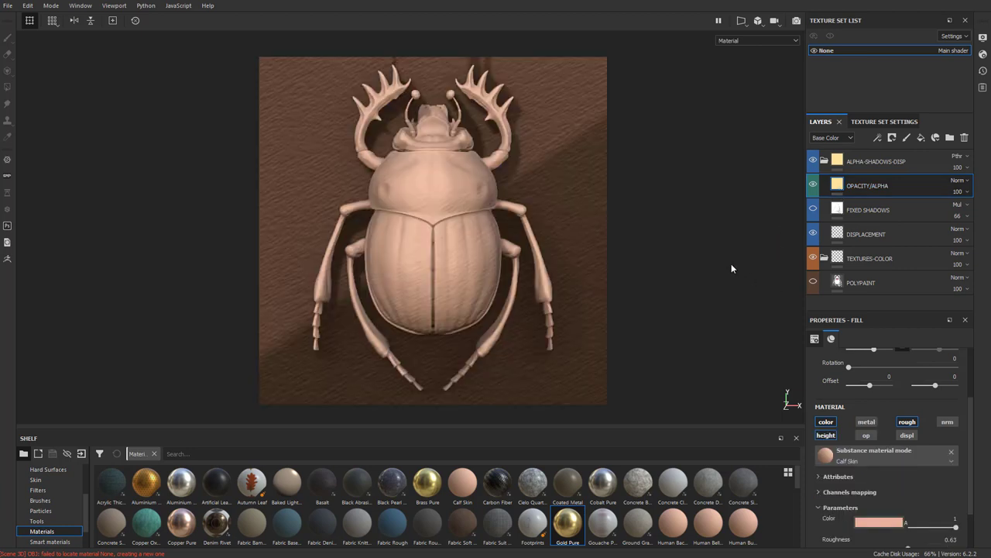
Collapse the ALPHA-SHADOWS-DISP group and select the POLYPAINT layer inside TEXTURES-COLOR
left_click(825, 161)
left_click(865, 166)
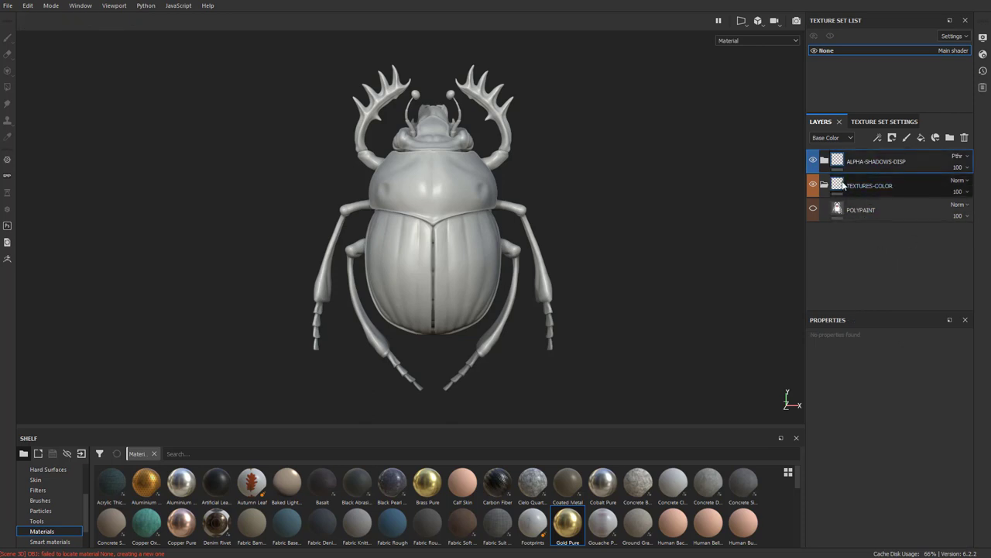
left_click(871, 210)
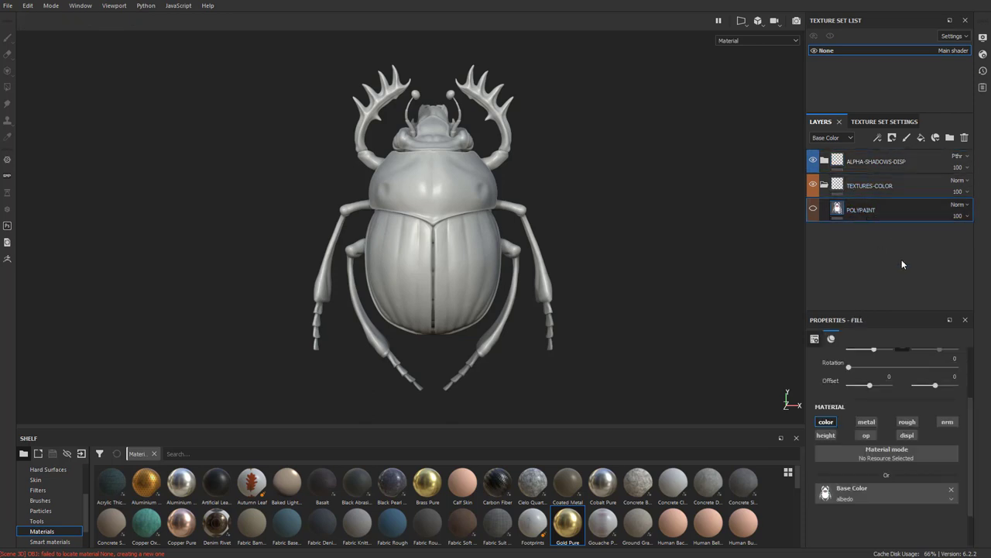
Add a fill layer above POLYPAINT and try the Brass Pure, Black Pearl Granite and Gold Pure materials on it
left_click(920, 138)
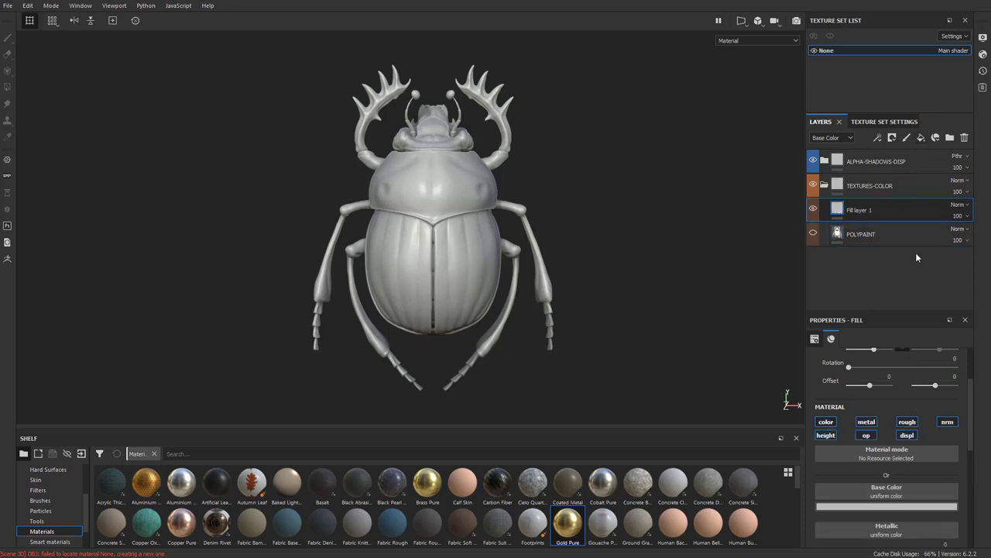
left_click(426, 483)
left_click(395, 489)
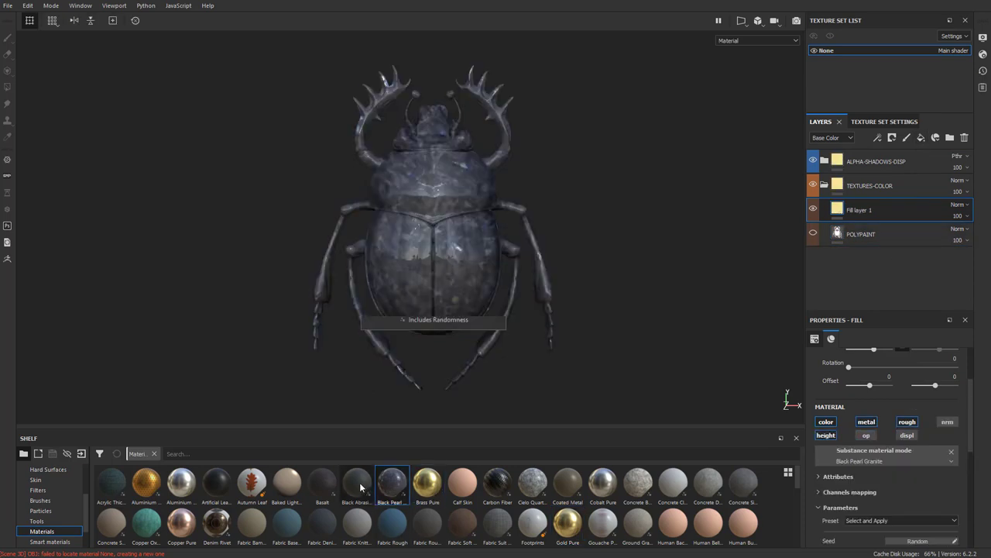
left_click(571, 531)
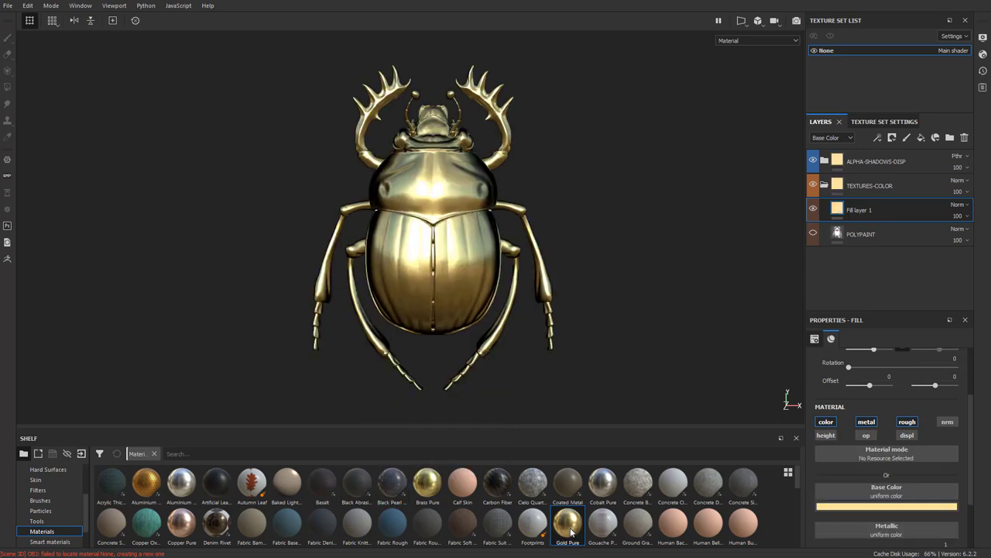
mouse_move(582, 264)
right_mouse_down("shift")
mouse_move(591, 268)
mouse_move(579, 268)
right_mouse_up("shift")
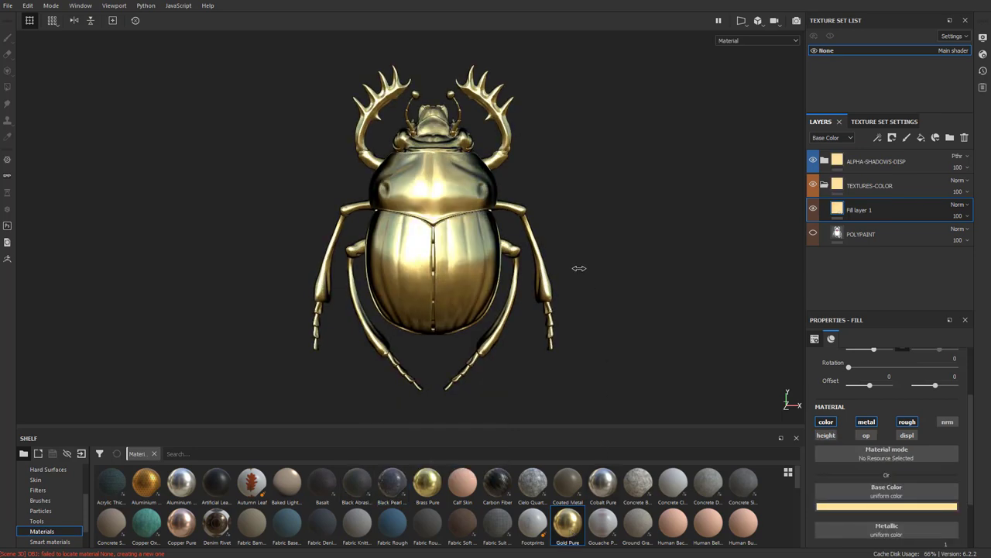
Try the Copper Oxydized and Fabric Rough materials on the fill layer, and delete that layer
left_click(122, 531)
left_click(148, 525)
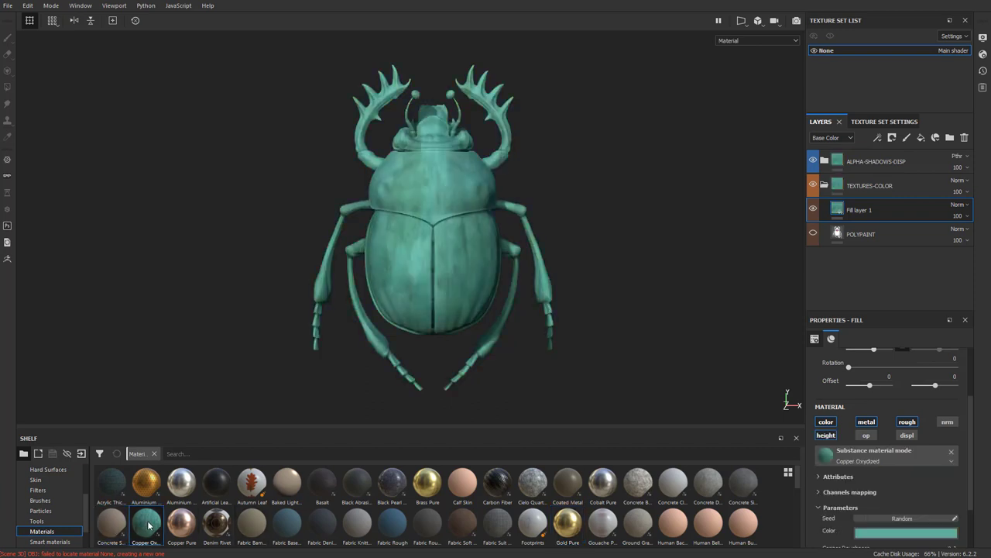
left_click(428, 482)
left_click(393, 524)
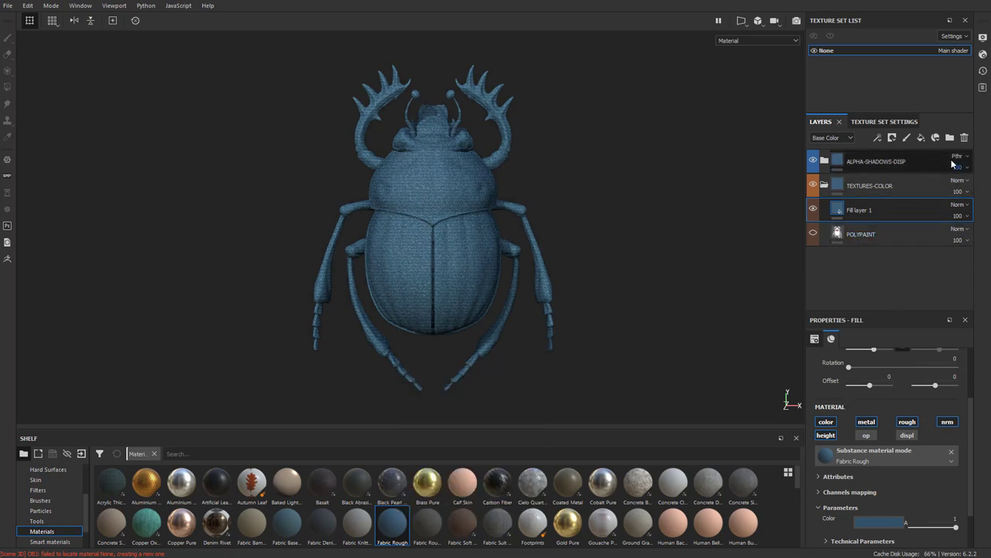
left_click(964, 137)
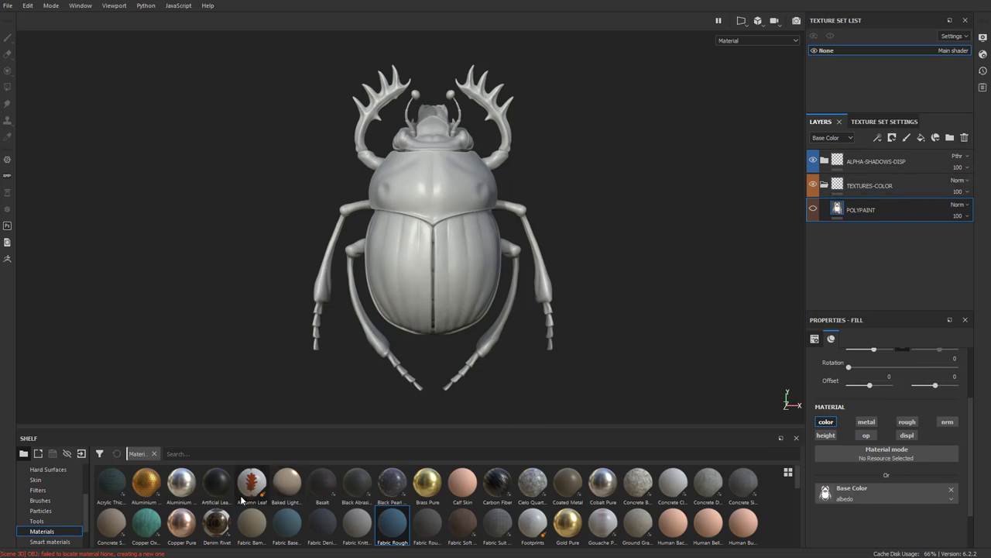
Apply Copper Pure to the beetle as a new layer and place it above POLYPAINT in the TEXTURES-COLOR group
left_click(184, 527)
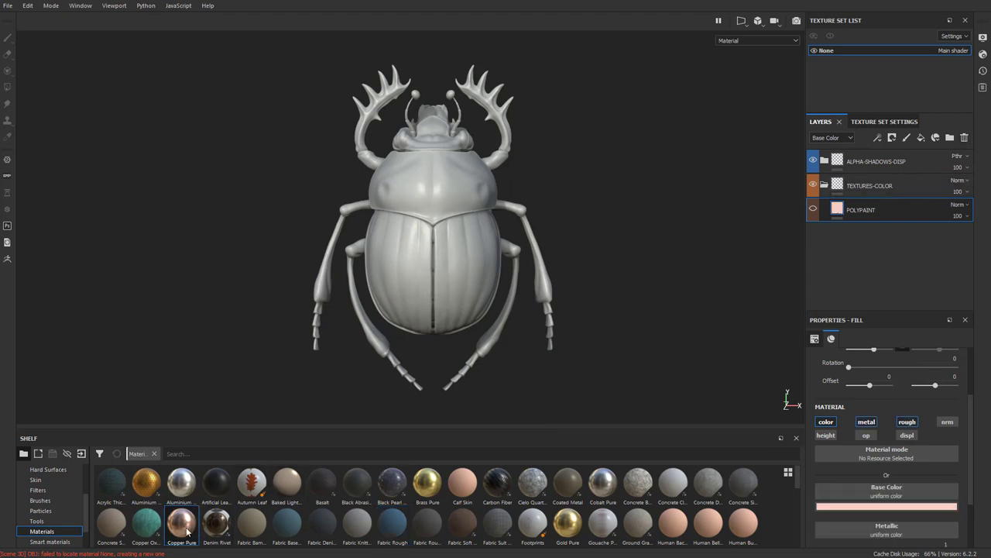
left_click_drag(182, 528, 451, 294)
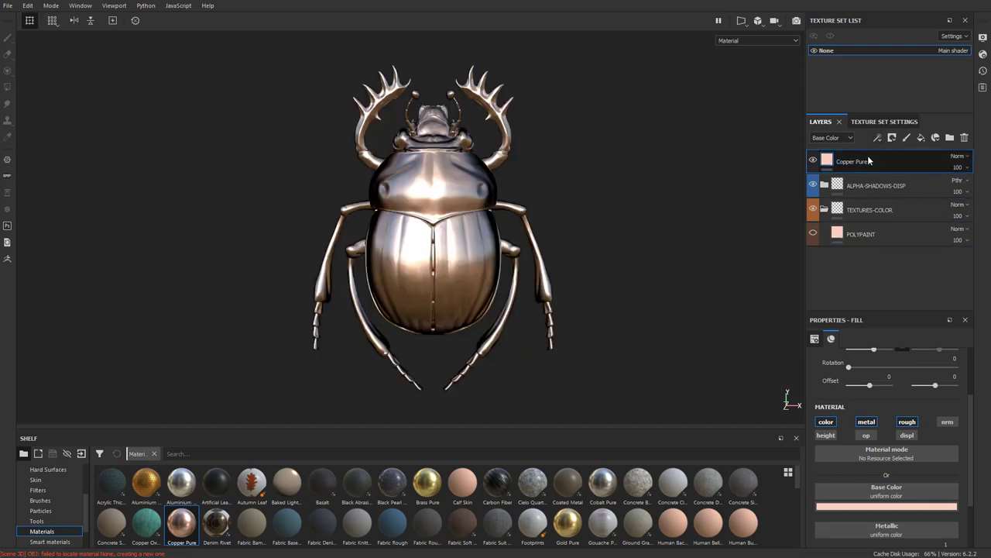
left_click_drag(867, 158, 869, 203)
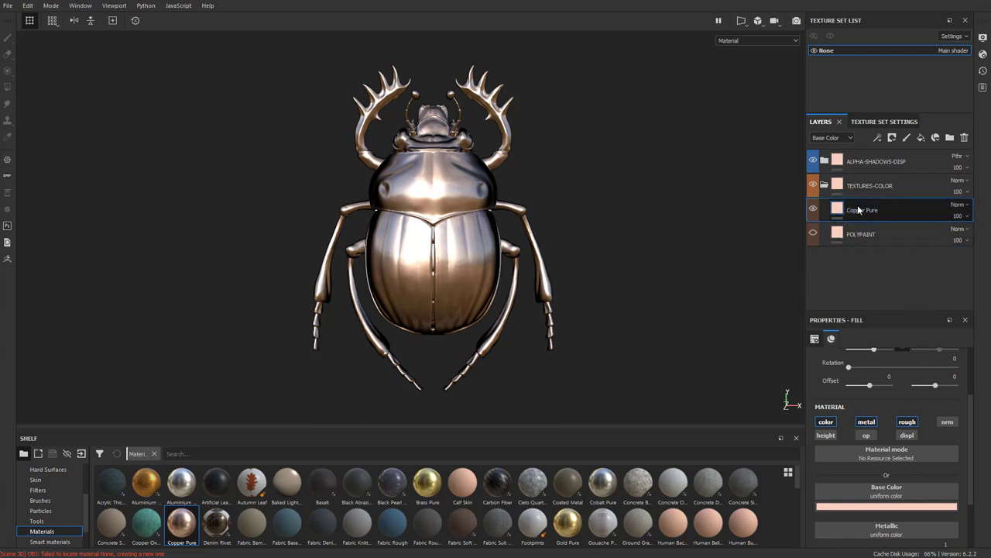
Try Gold Pure and Siena Marble Herringbone Tiles on the Copper Pure layer, and settle on the Steel Rough material
left_click(567, 527)
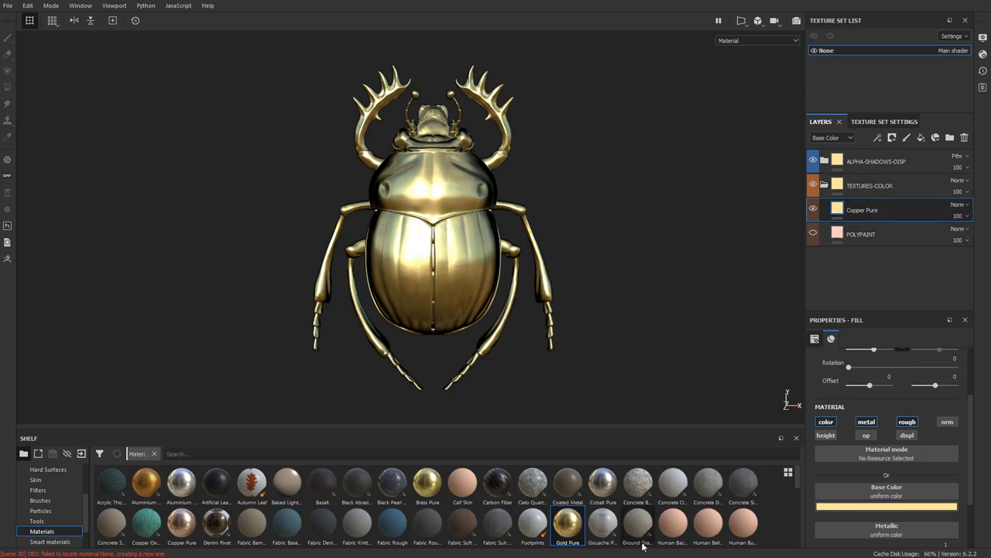
left_click(673, 523)
scroll(511, 527, "down", 5)
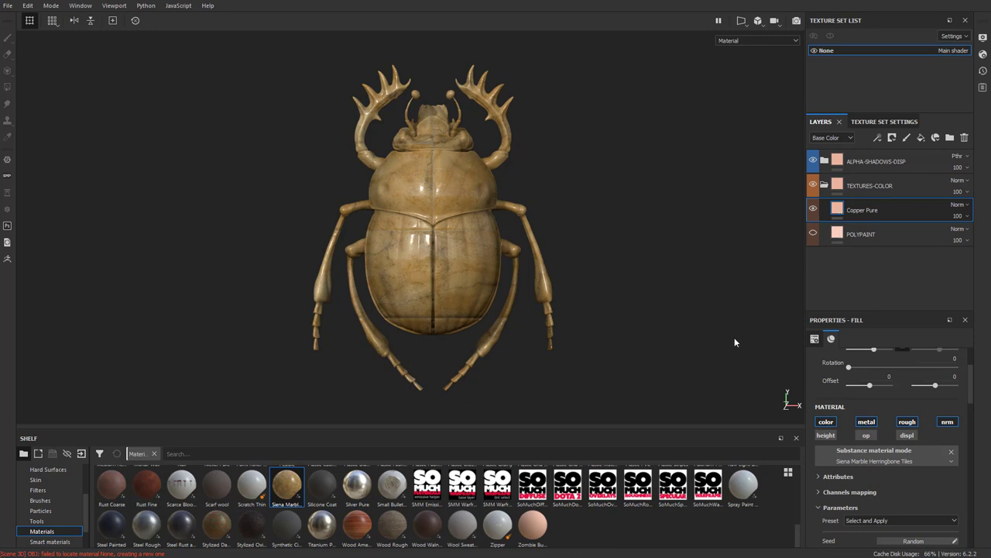
left_click(146, 524)
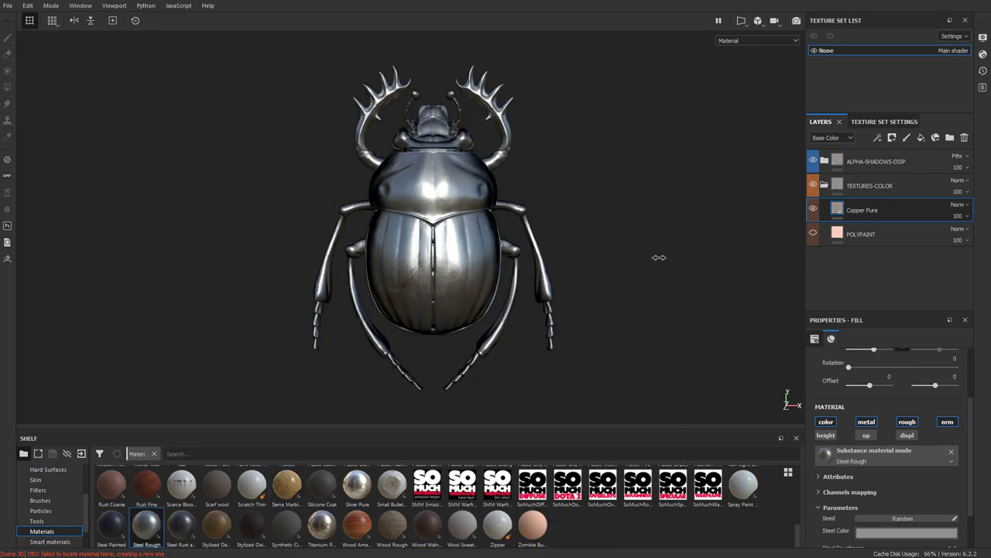
Rename the Copper Pure layer as Steel
double_click(865, 210)
type("Steel")
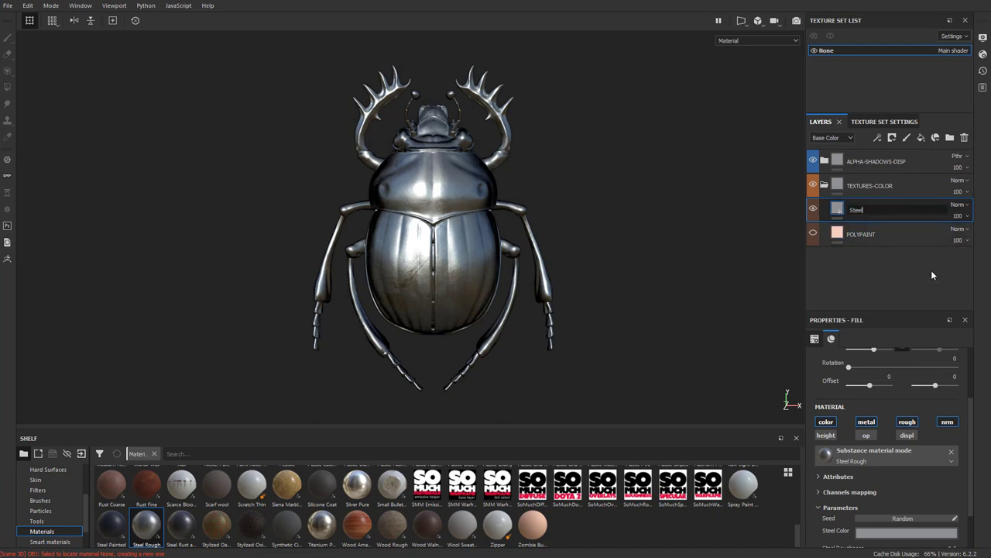
key("Return")
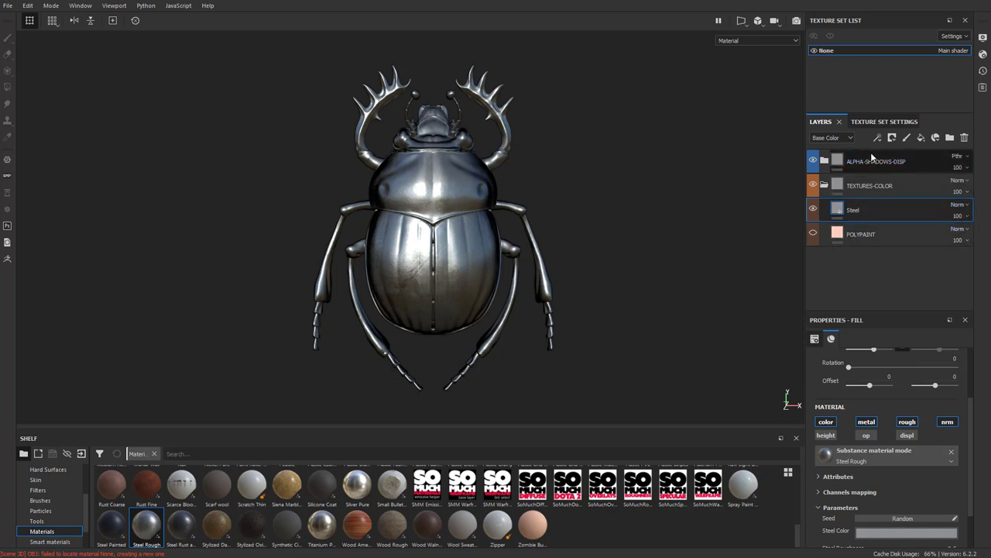
Add a new fill layer above Steel and name it Paint
left_click(921, 138)
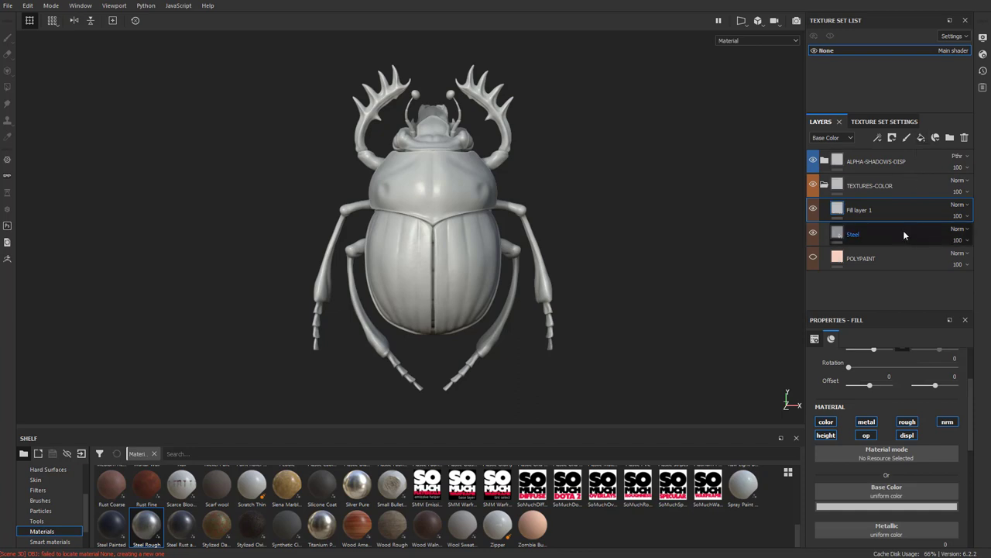
double_click(859, 210)
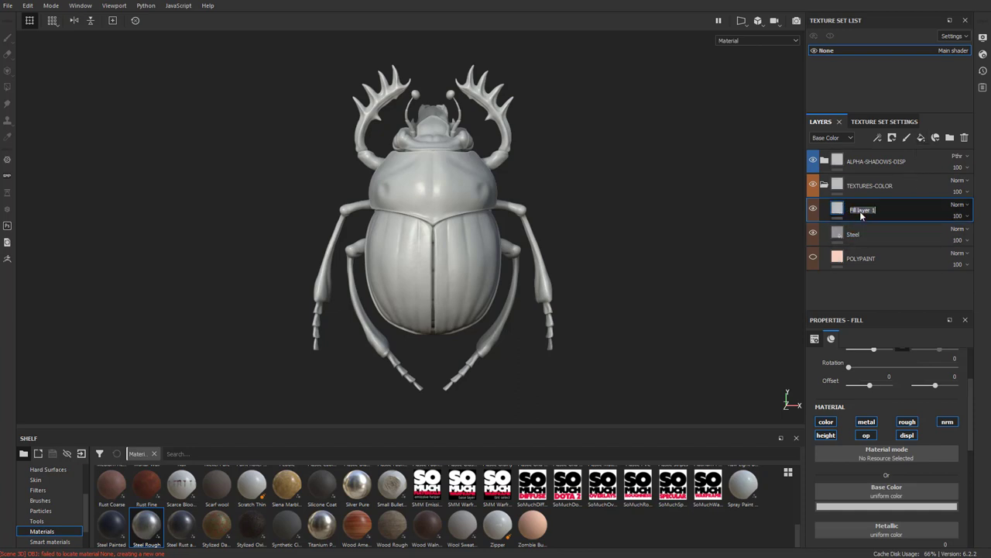
type("Paint")
key("Return")
Set the Paint layer's base color to a bright cyan
scroll(886, 409, "down", 2)
left_click(875, 446)
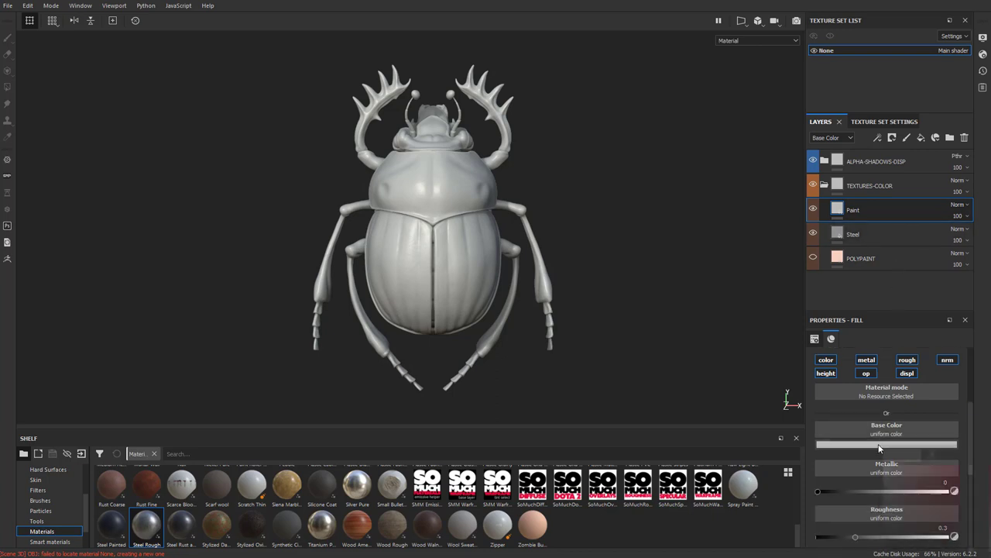
left_click(956, 499)
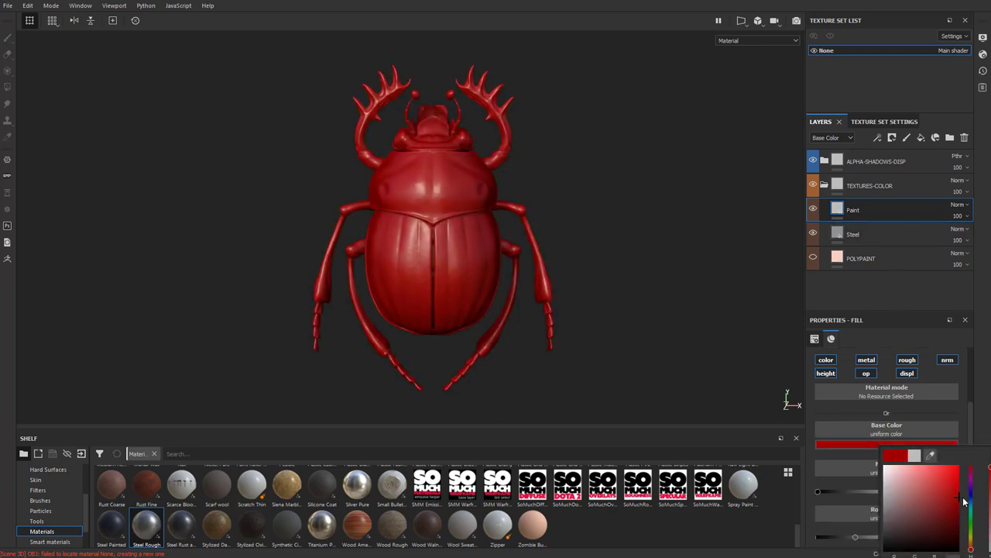
left_click(972, 504)
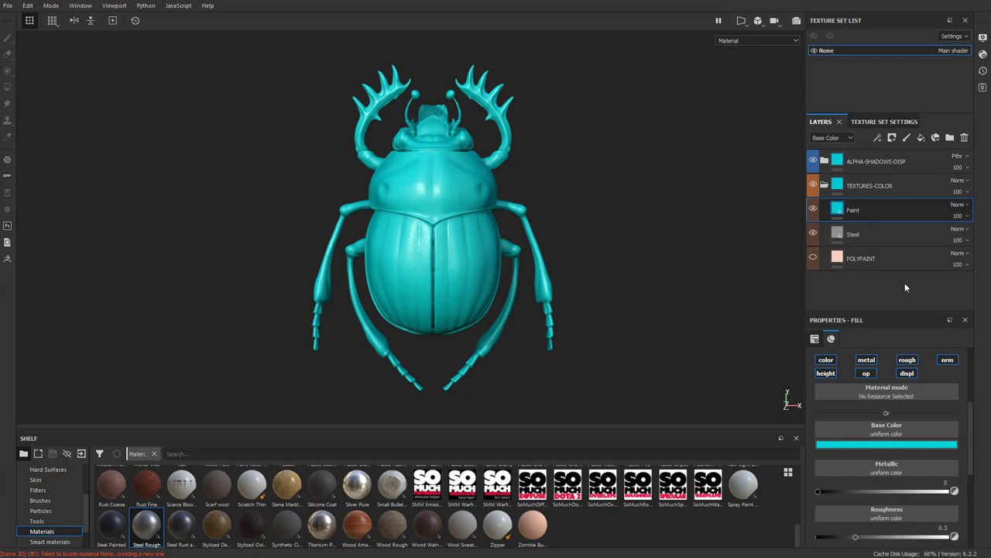
Try a higher Metallic value on the Paint layer, return it to 0, and lower the Roughness slightly
scroll(863, 455, "down", 1)
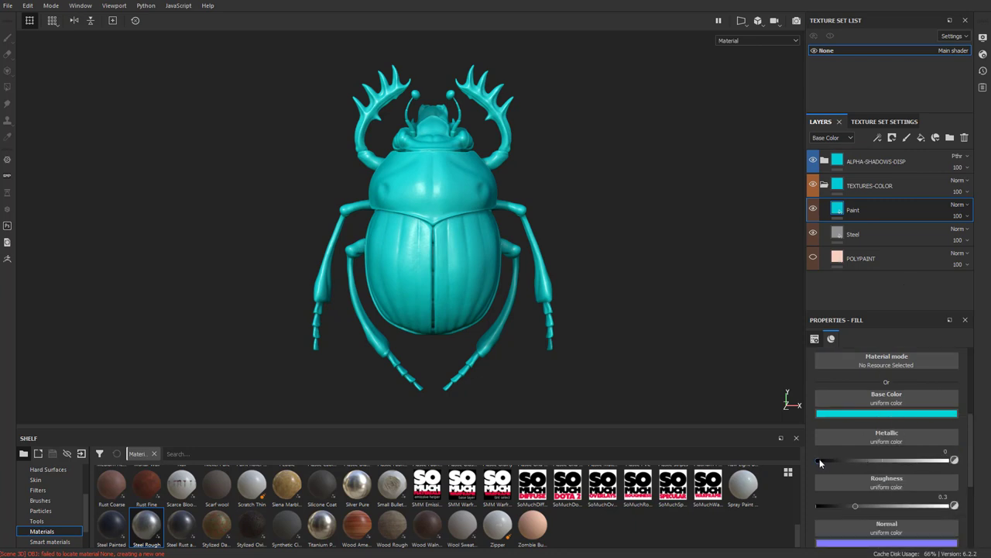
left_click_drag(933, 463, 807, 466)
scroll(809, 461, "down", 3)
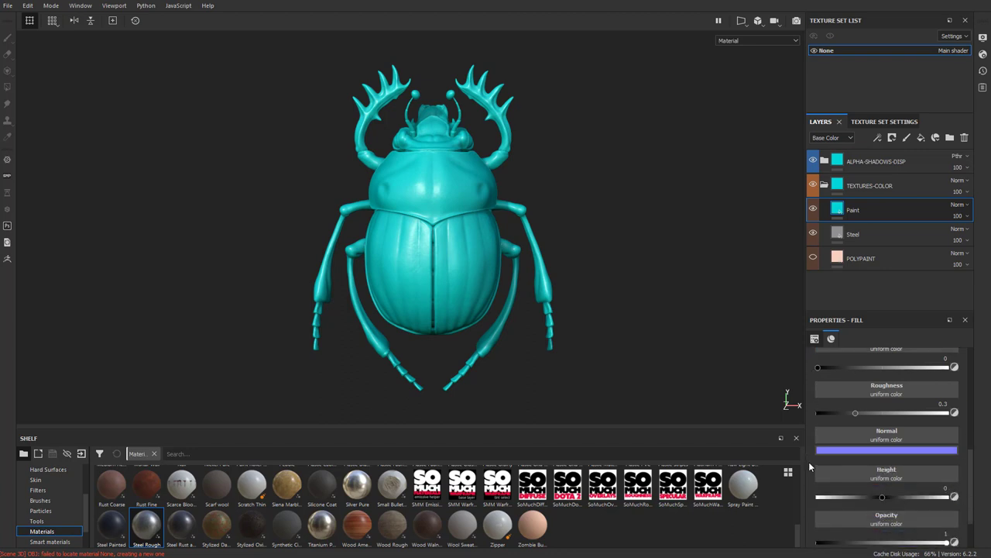
mouse_move(855, 412)
left_mouse_down()
mouse_move(814, 416)
mouse_move(976, 414)
mouse_move(841, 416)
mouse_move(854, 415)
left_mouse_up()
scroll(847, 448, "down", 2)
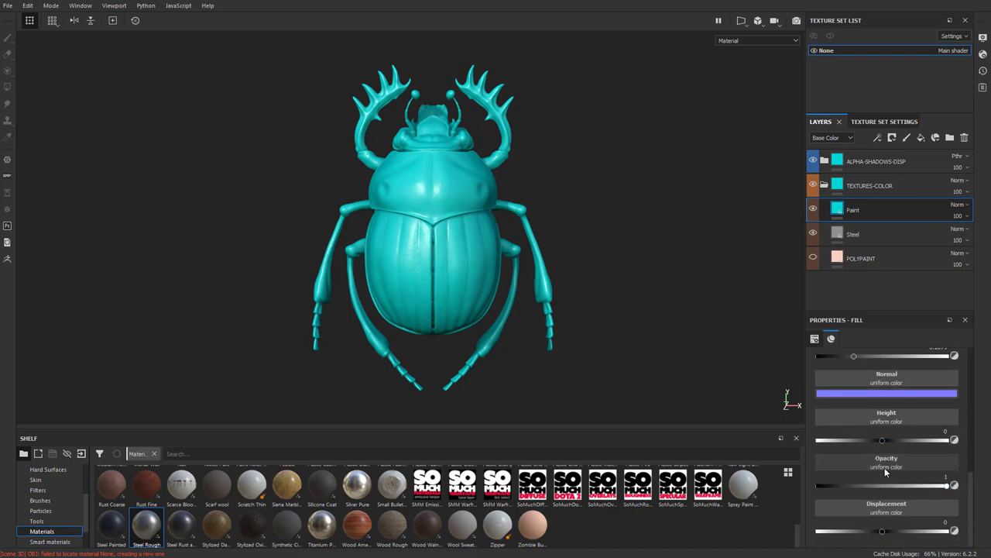
Turn off the Paint layer's normal, height, opacity and displacement channels, leaving color, metallic and roughness active
scroll(882, 485, "up", 6)
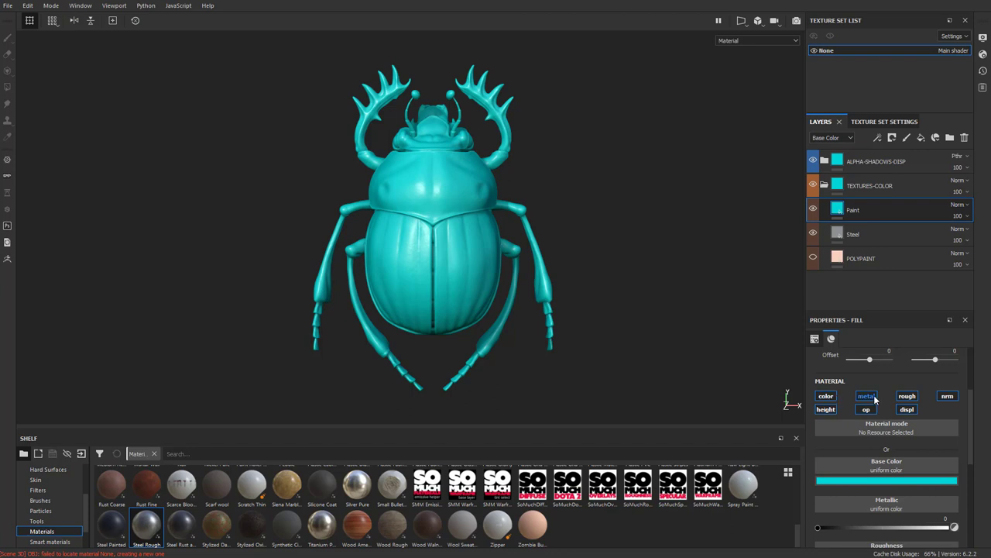
left_click(947, 396)
left_click(867, 411)
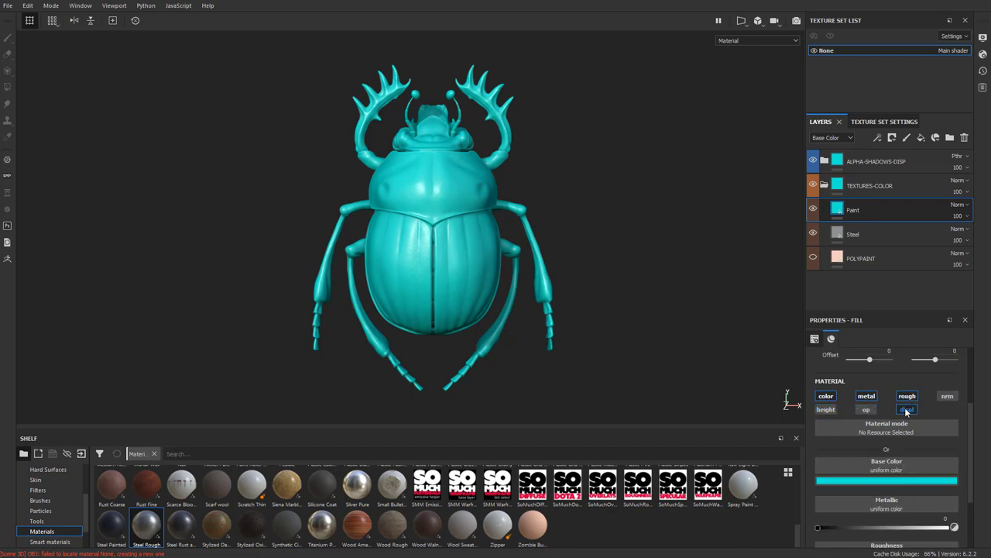
left_click(907, 409)
Add a mask with color selection to the Paint layer and select its Color selection effect
right_click(863, 217)
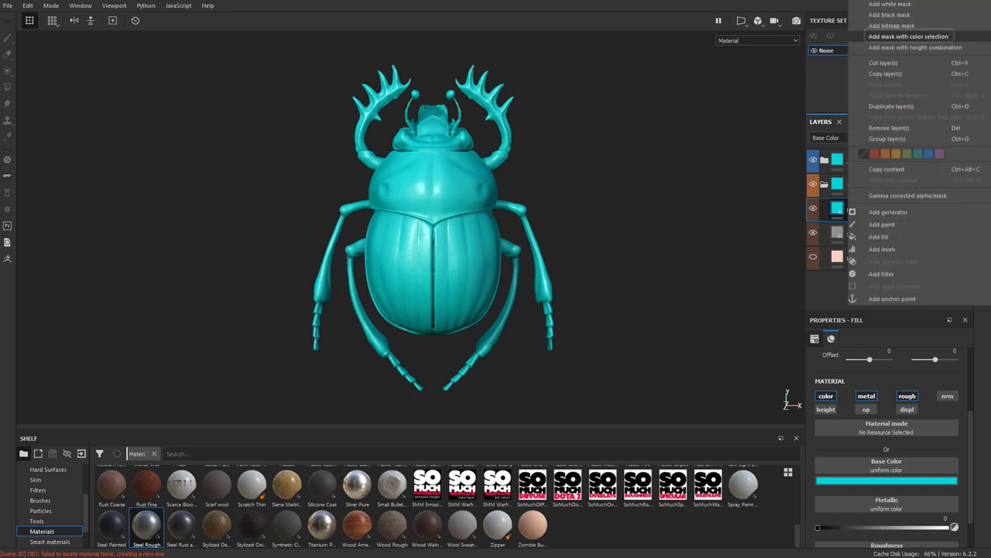
left_click(908, 36)
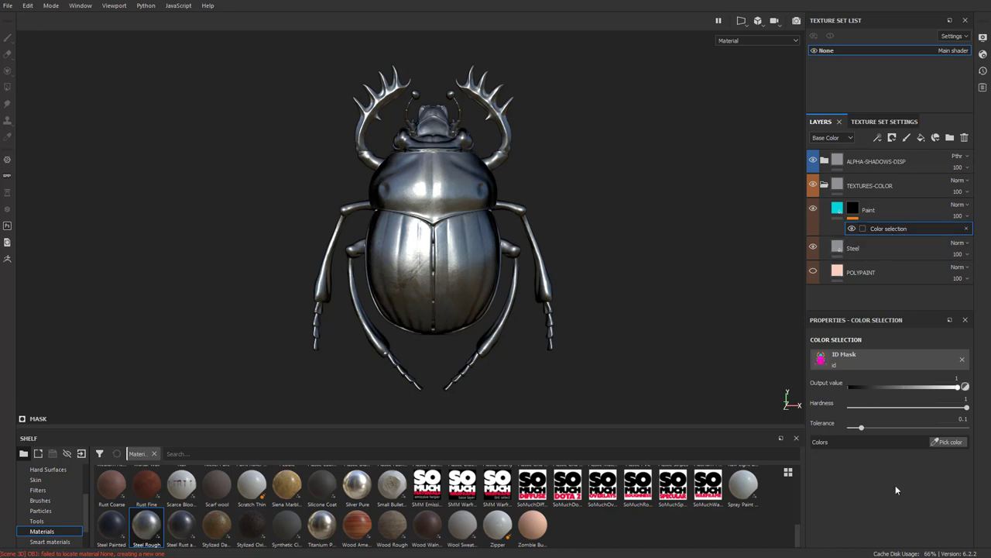
left_click(838, 213)
left_click(838, 213)
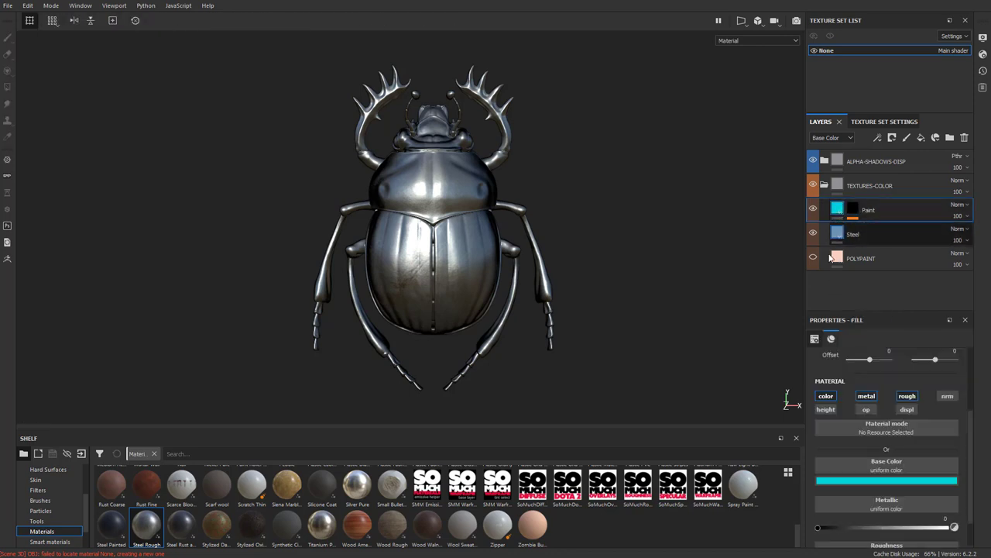
left_click(852, 210)
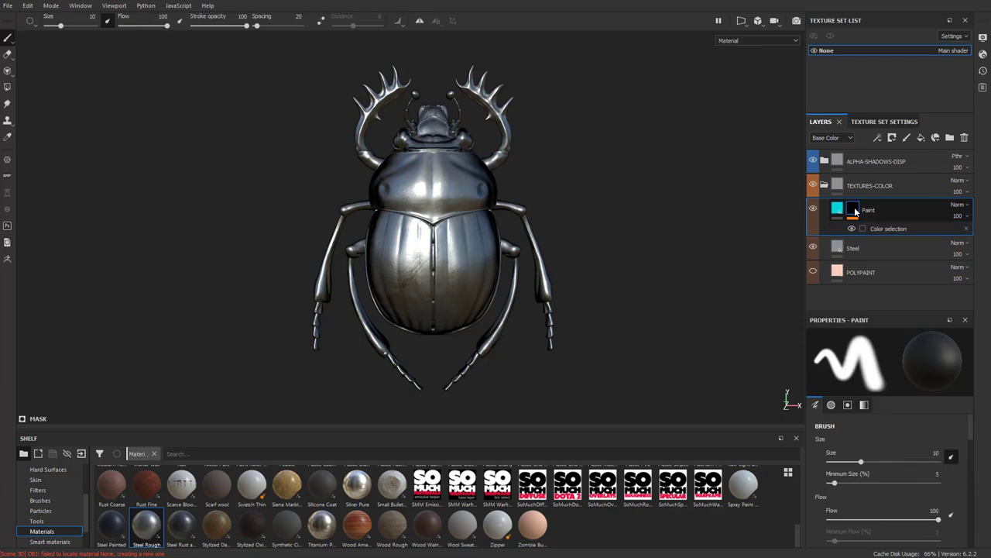
left_click(896, 229)
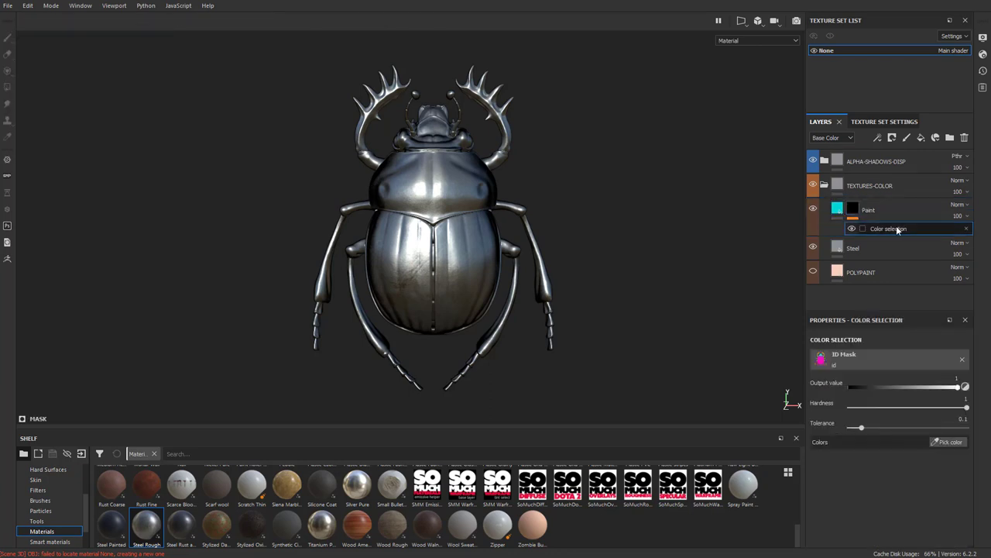
Pick the ID colors of the beetle's thorax, wing covers and head so the paint covers those parts
left_click(957, 444)
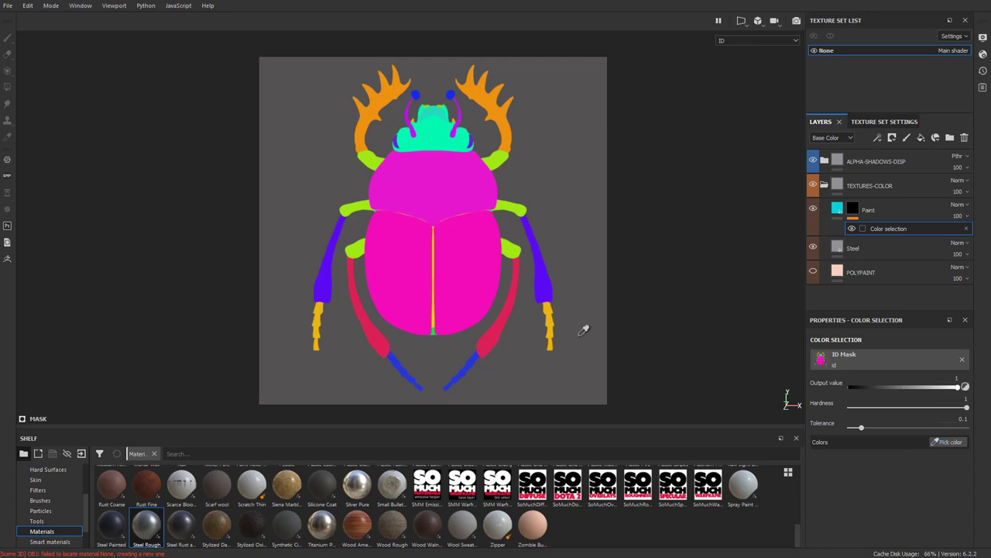
left_click(454, 183)
left_click(952, 442)
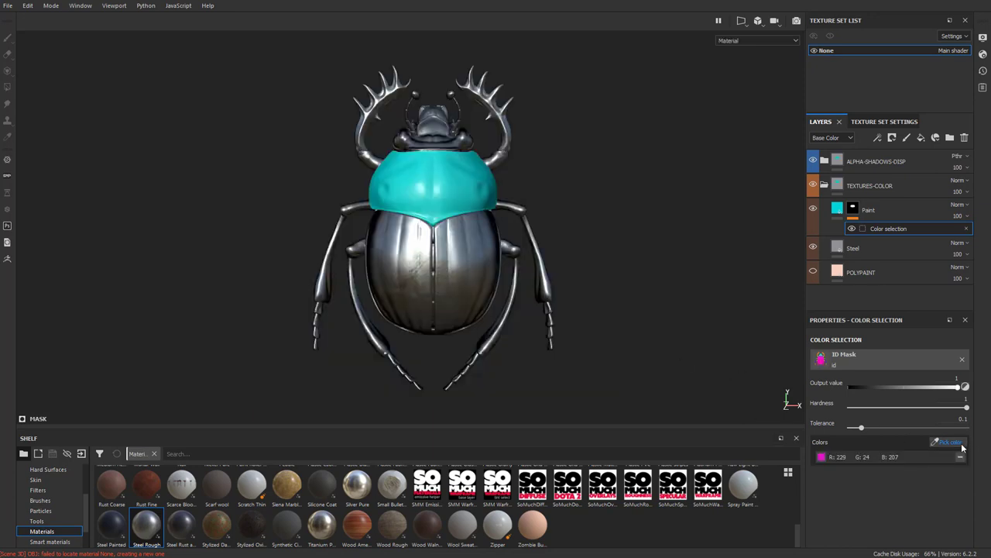
left_click(467, 241)
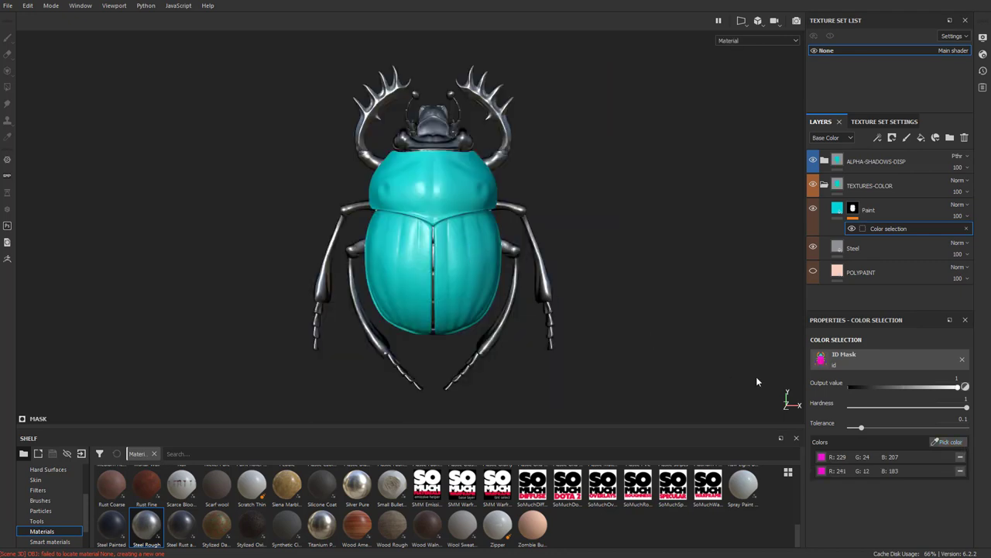
left_click(946, 442)
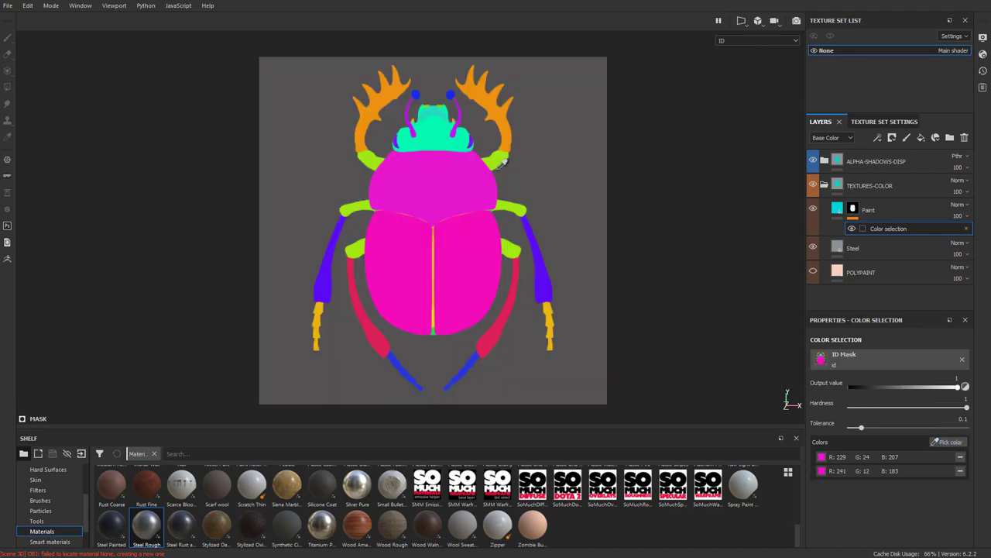
left_click(437, 140)
Add a new fill layer above Paint and set its base color to a dark brown
left_click(838, 209)
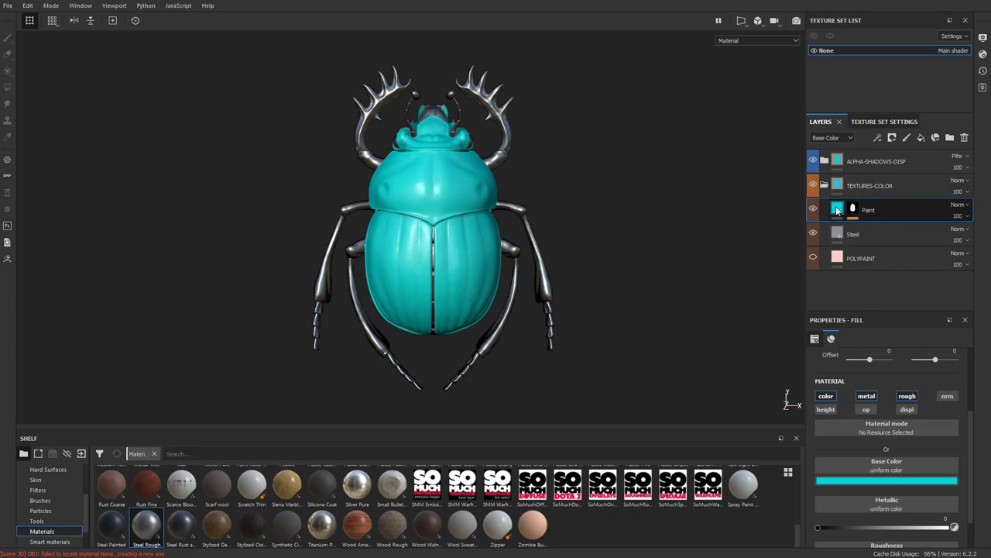
left_click(922, 137)
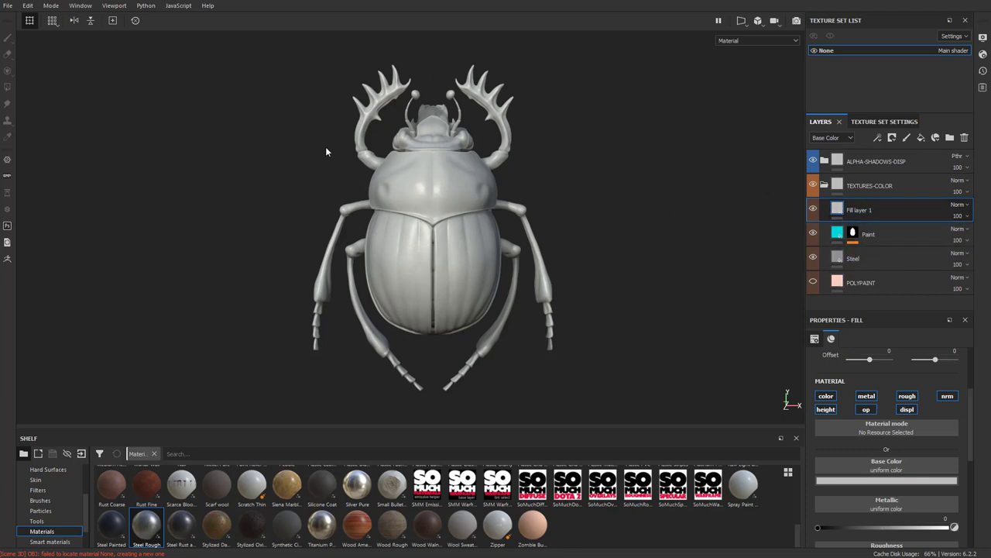
left_click(882, 481)
left_click(938, 421)
left_click(975, 456)
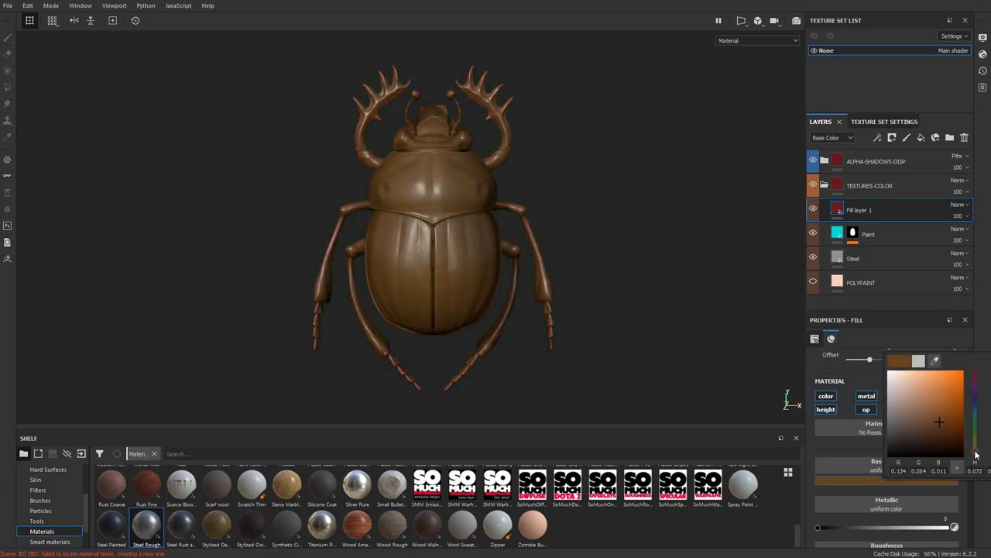
left_click_drag(975, 452, 975, 449)
left_click(938, 431)
scroll(915, 400, "down", 2)
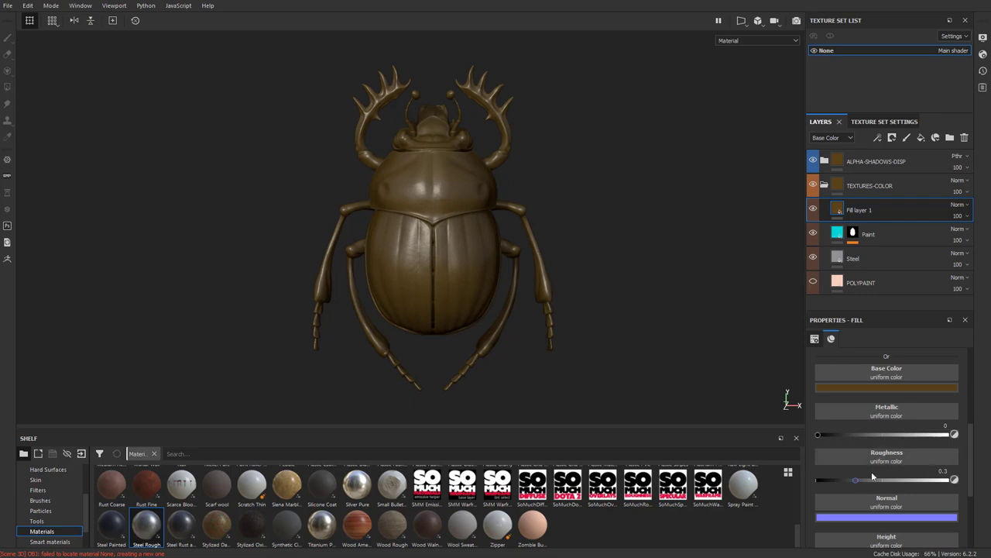
Make the new fill a rougher, more muted brown and turn off its normal, height, opacity and displacement channels
left_click_drag(853, 480, 906, 463)
left_click(868, 388)
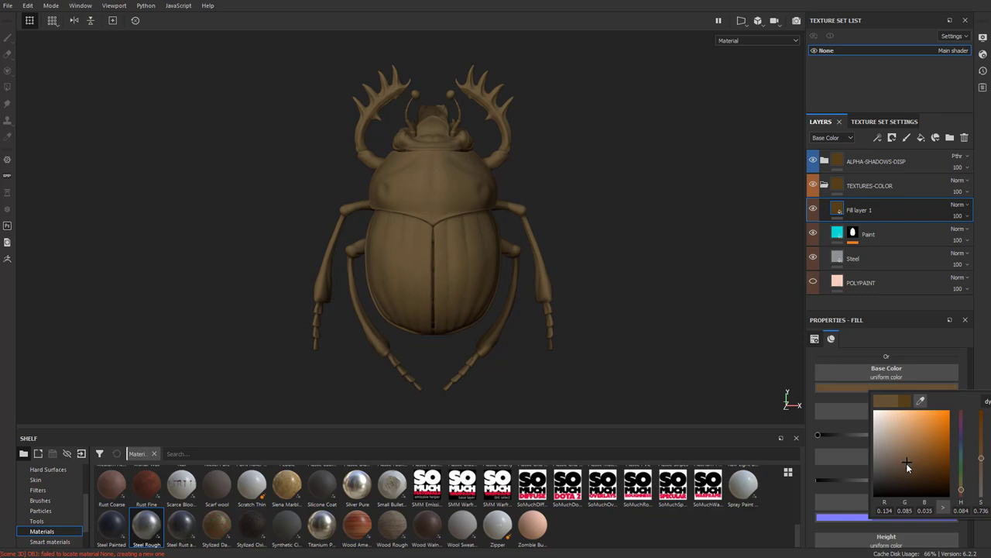
left_click(903, 356)
scroll(893, 447, "up", 5)
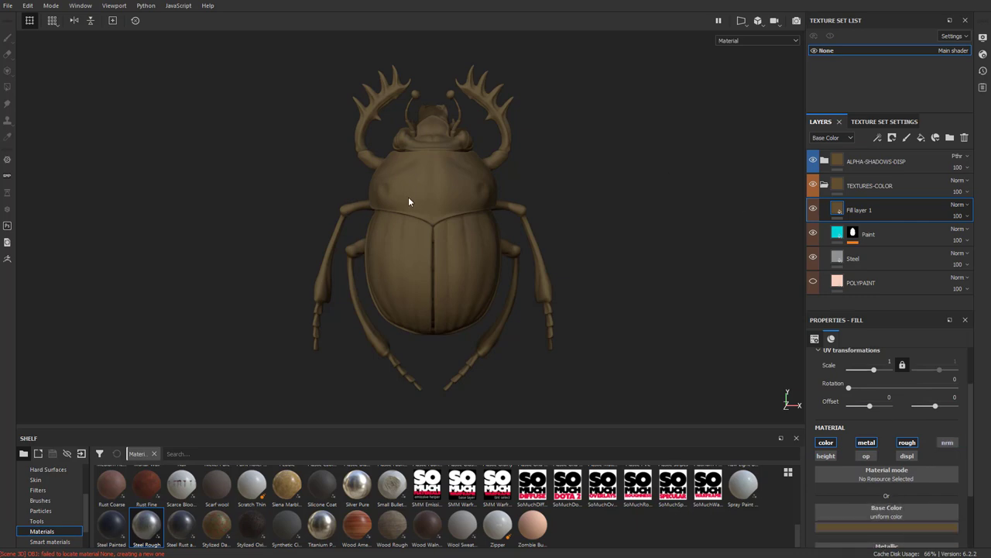
Rename the brown fill layer to Dirt and add a black mask to it
double_click(856, 211)
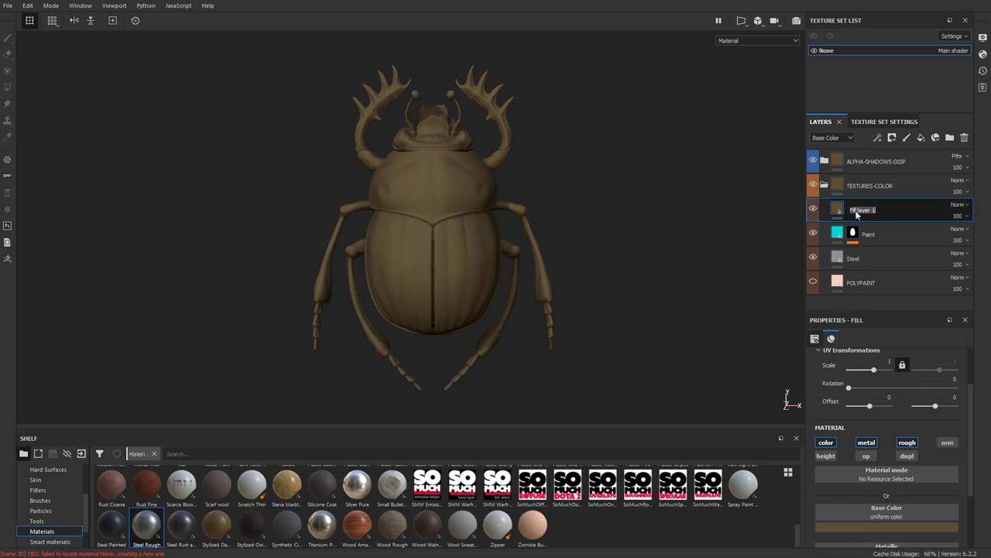
type("Dirt")
right_click(855, 210)
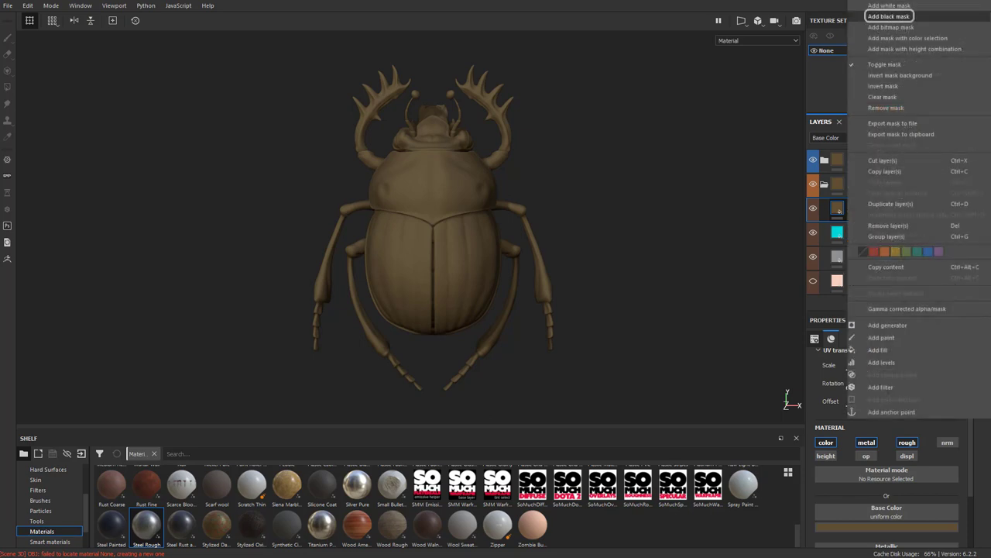
left_click(889, 16)
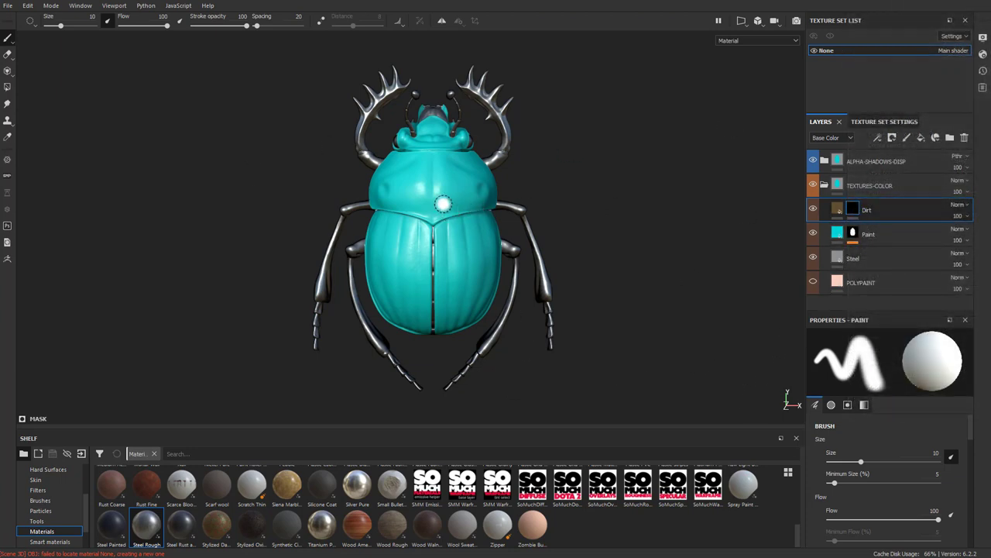
Try painting dirt on the mask with the current brush and with the Dirt 2 brush, undoing each stroke
mouse_move(445, 206)
left_mouse_down()
mouse_move(433, 174)
mouse_move(469, 249)
left_mouse_up()
key("ctrl+z")
left_click(41, 500)
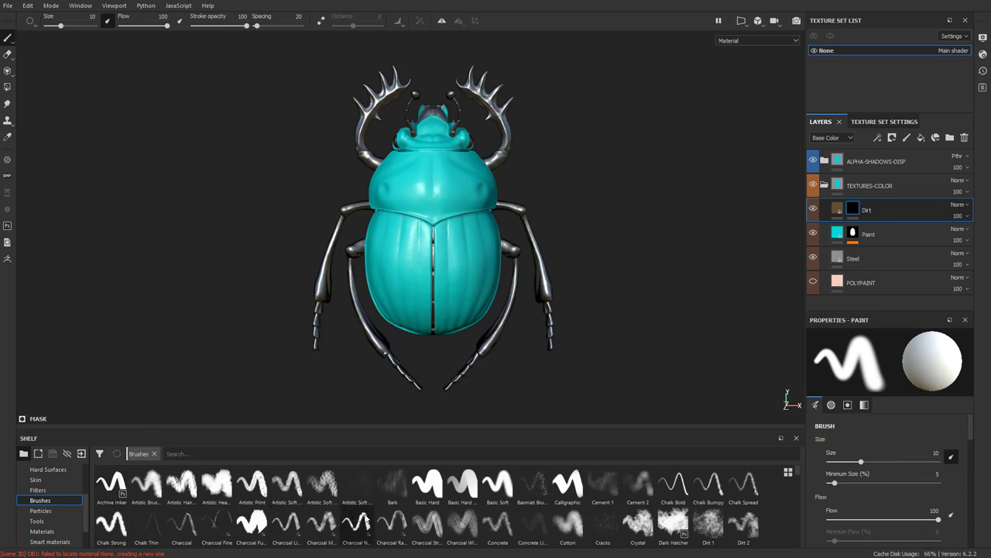
left_click(744, 525)
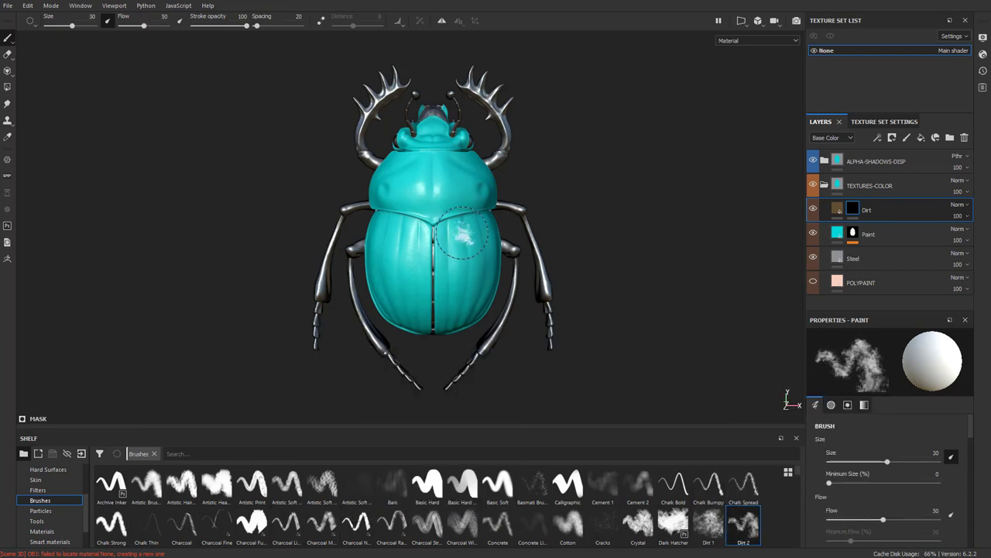
left_click_drag(453, 226, 465, 221)
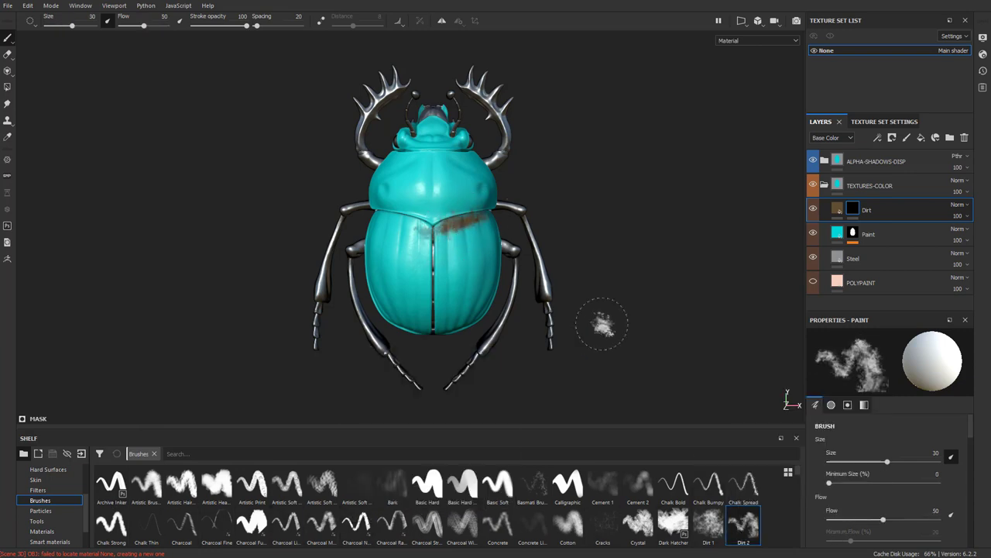
key("ctrl+z")
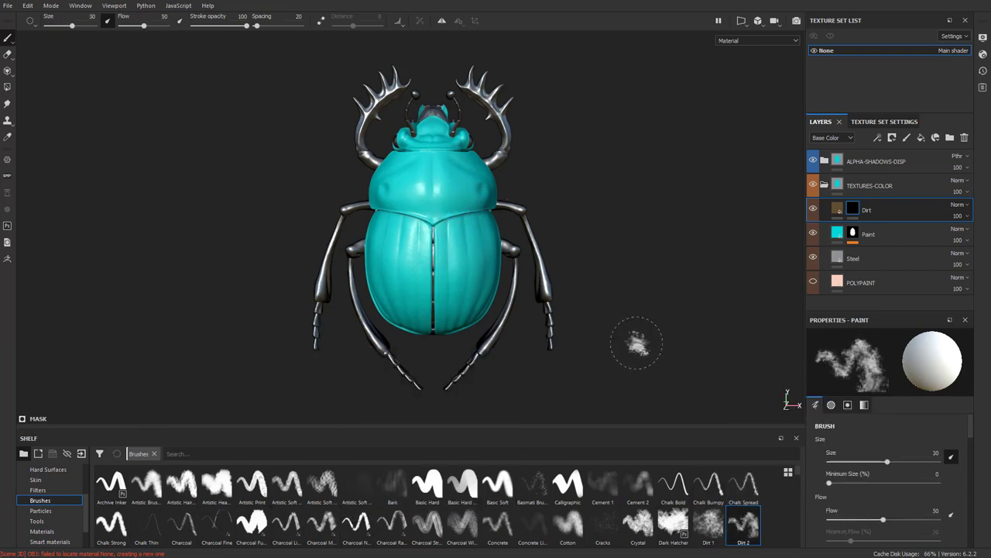
Add a generator to the Dirt layer's mask and choose the Dirt generator
right_click(857, 211)
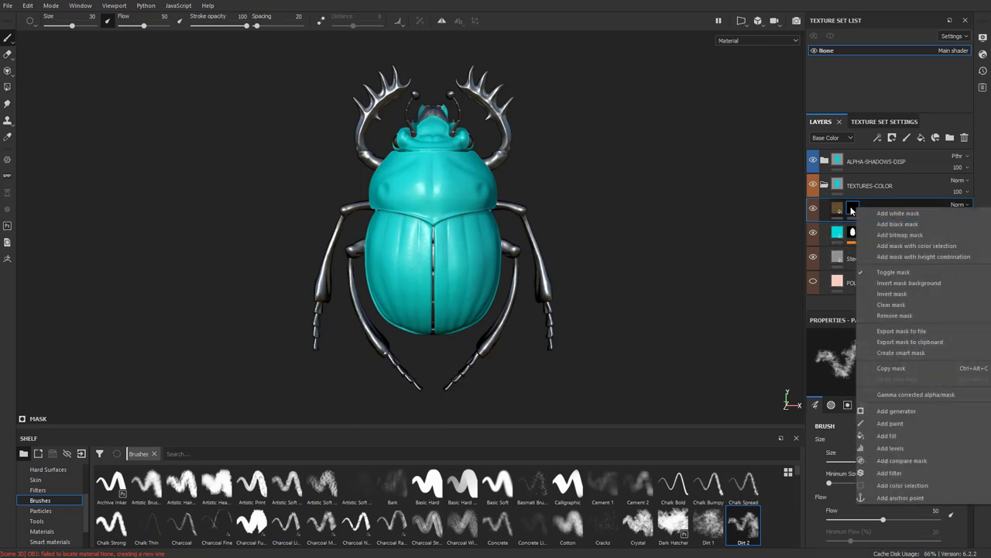
left_click(906, 411)
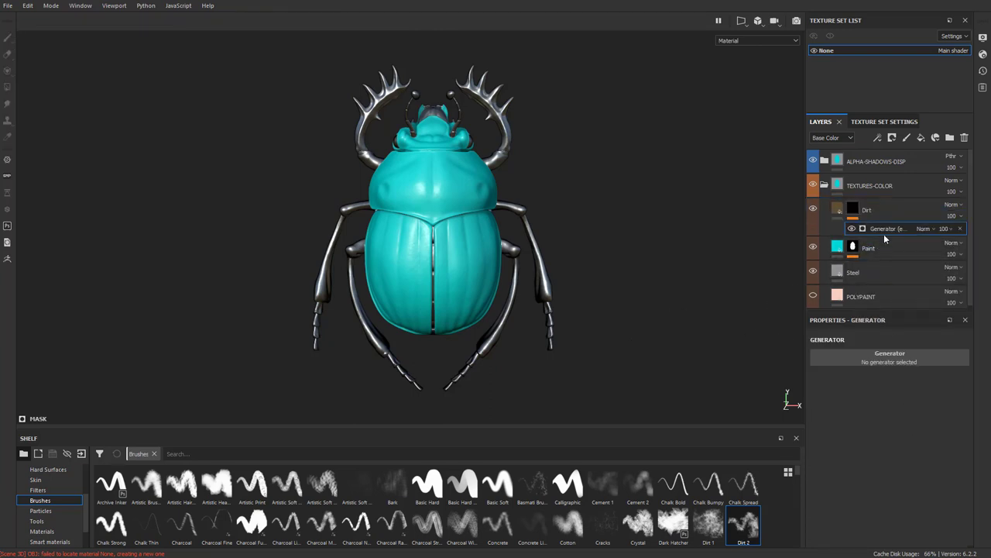
left_click(888, 355)
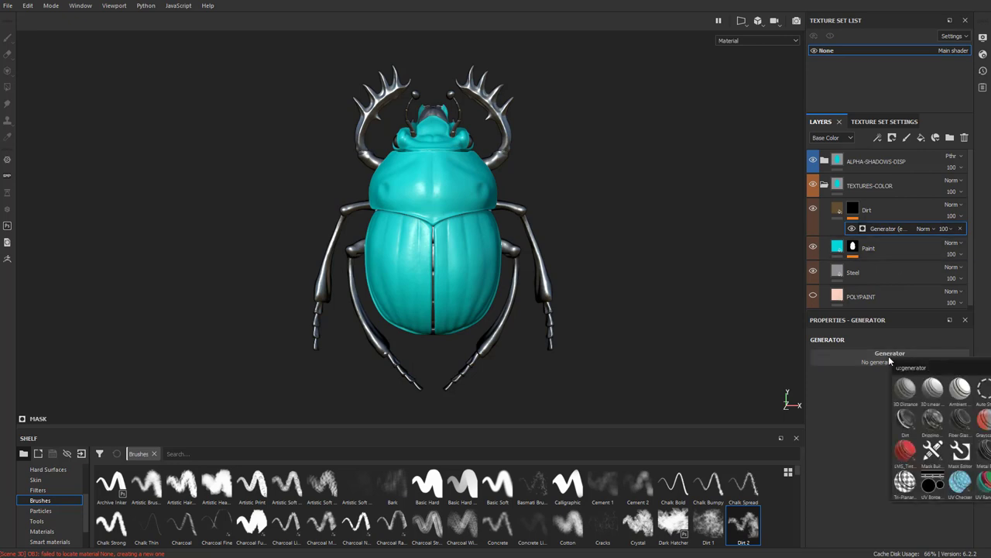
left_click(906, 419)
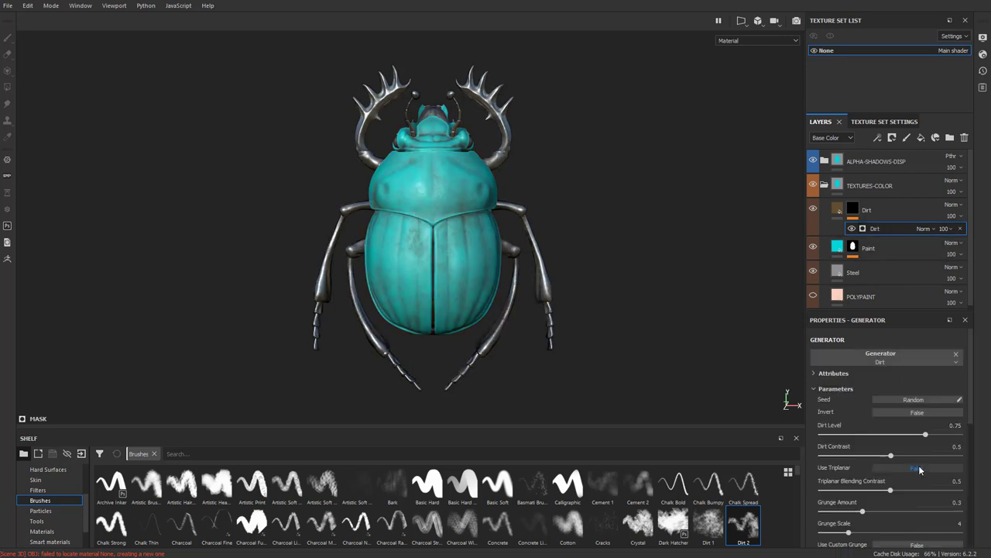
Set the generator's Dirt Level to 0.7 and Dirt Contrast to 0.46
right_click_drag(408, 182, 728, 254, "alt")
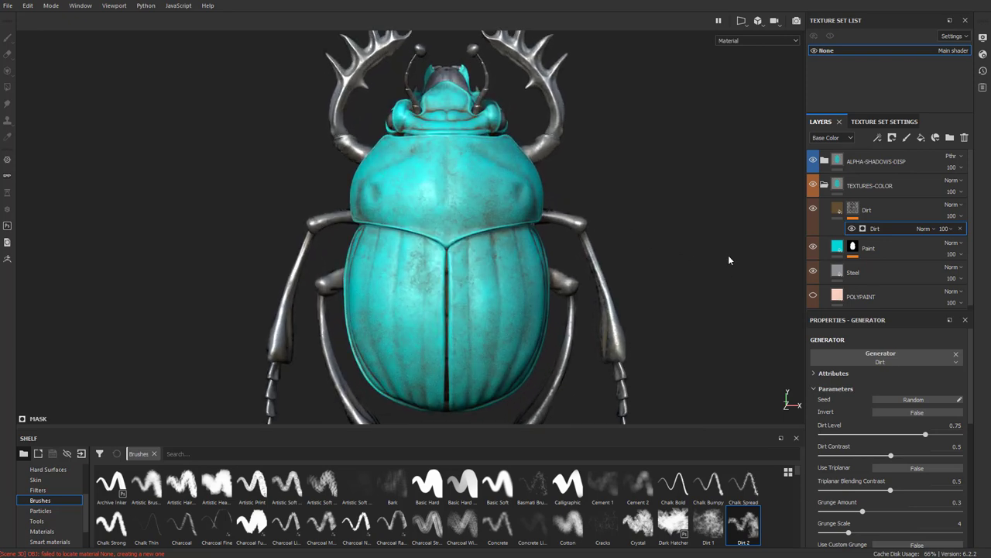
middle_click_drag(729, 252, 693, 247, "alt")
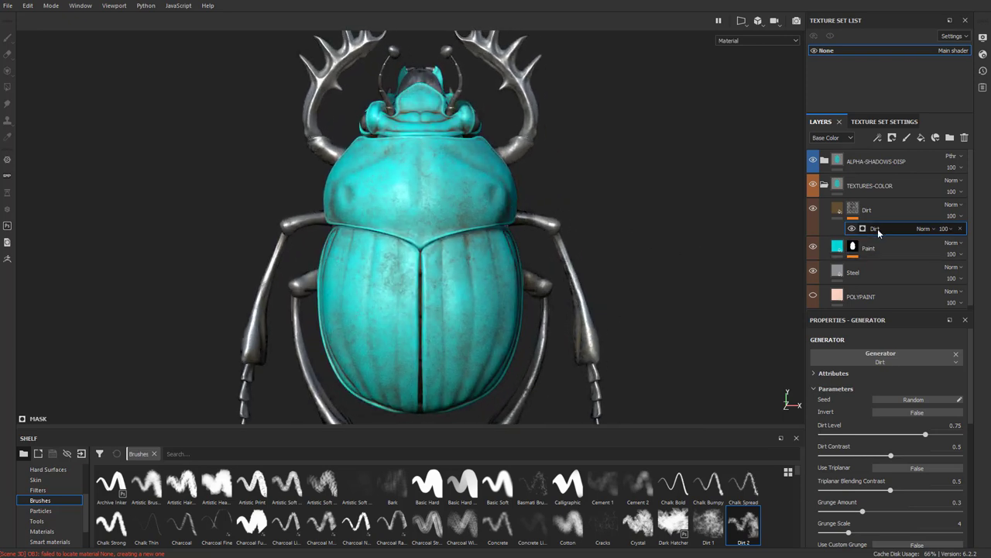
scroll(821, 410, "down", 10)
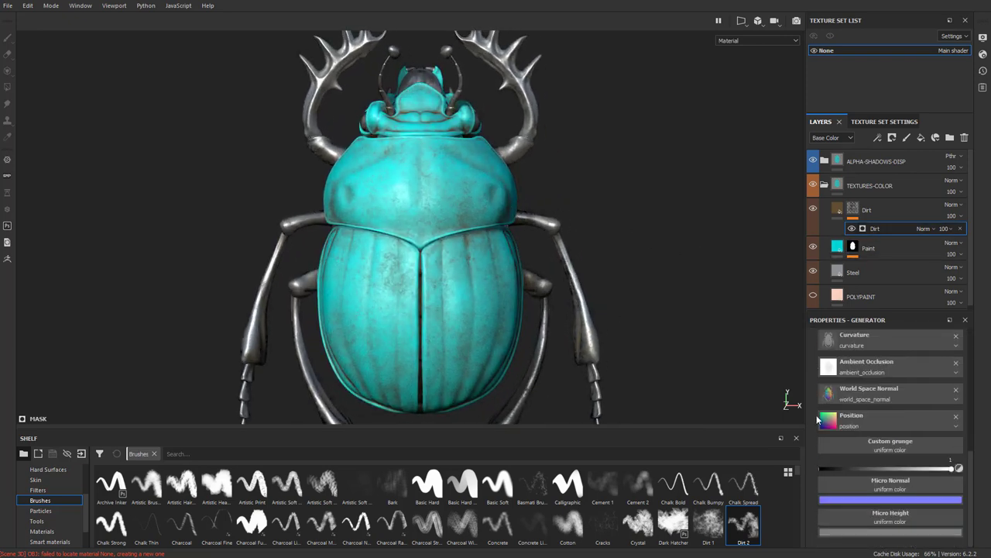
scroll(818, 419, "up", 2)
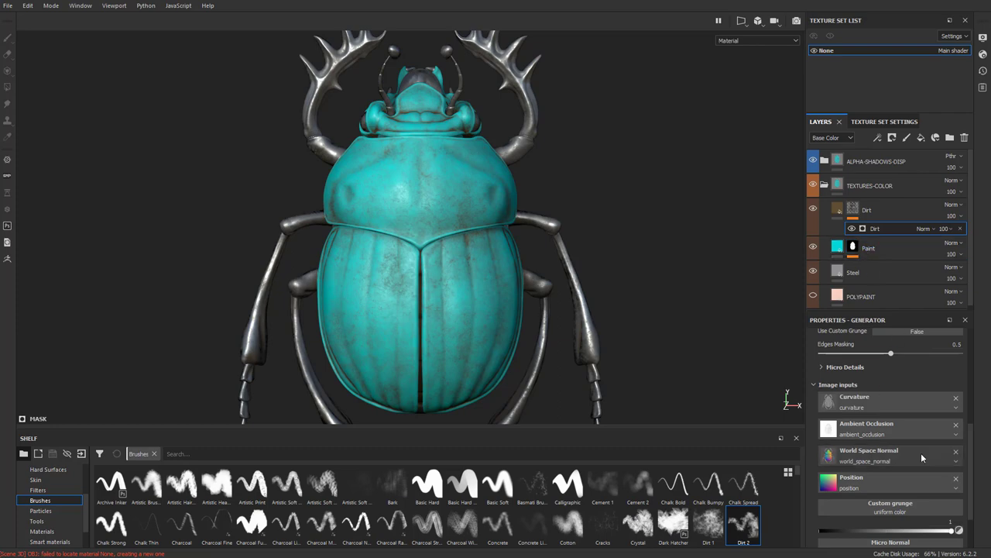
scroll(935, 441, "up", 5)
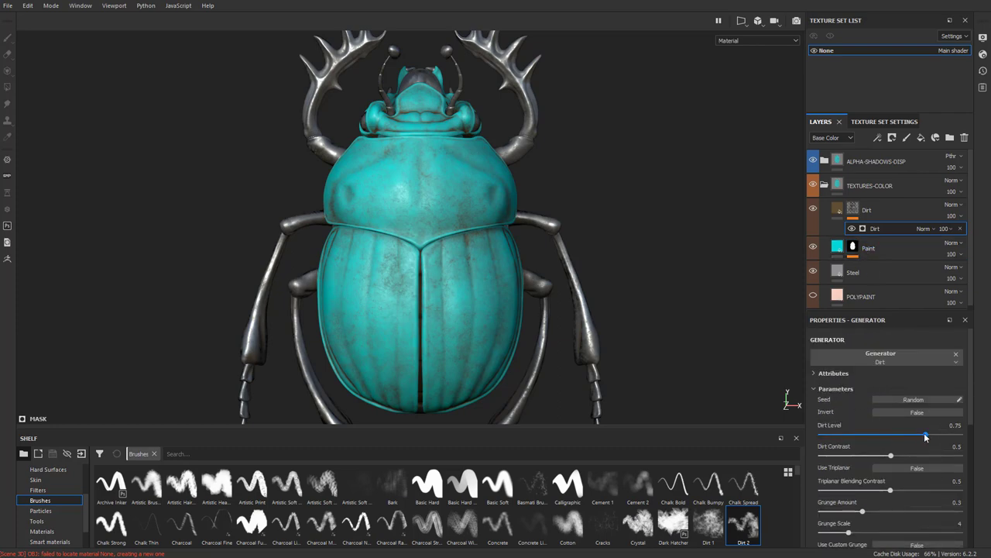
mouse_move(927, 435)
left_mouse_down()
mouse_move(891, 435)
mouse_move(919, 430)
mouse_move(853, 456)
mouse_move(934, 448)
mouse_move(885, 455)
left_mouse_up()
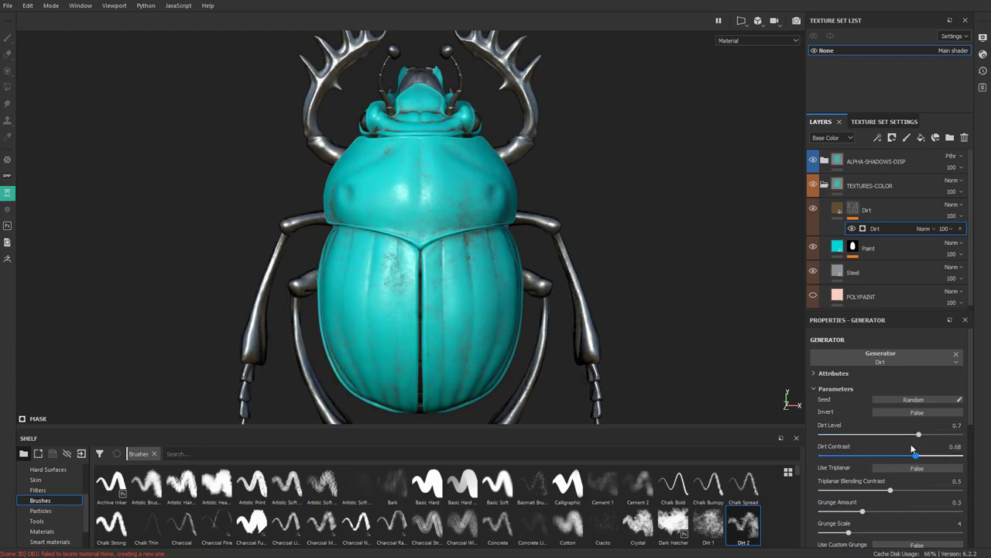
Set the generator's Grunge Amount to 0.19 and raise the Dirt Level to 0.77
scroll(873, 498, "down", 2)
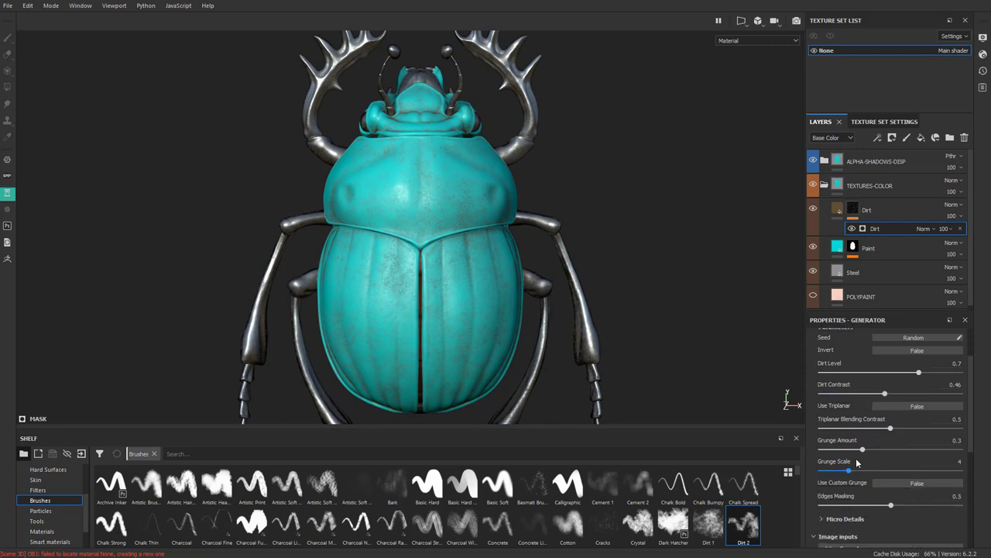
mouse_move(861, 448)
left_mouse_down()
mouse_move(838, 451)
mouse_move(848, 453)
left_mouse_up()
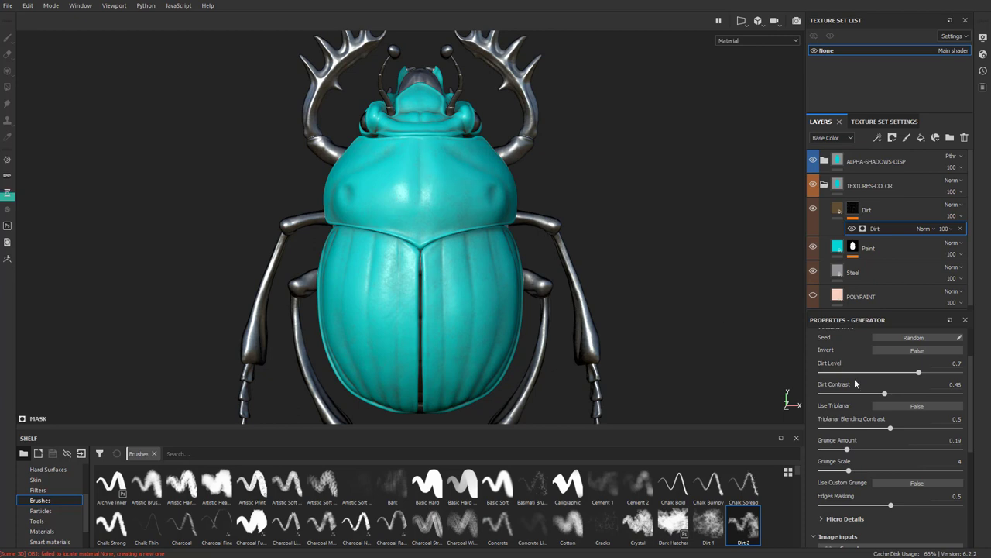
left_click_drag(923, 375, 928, 377)
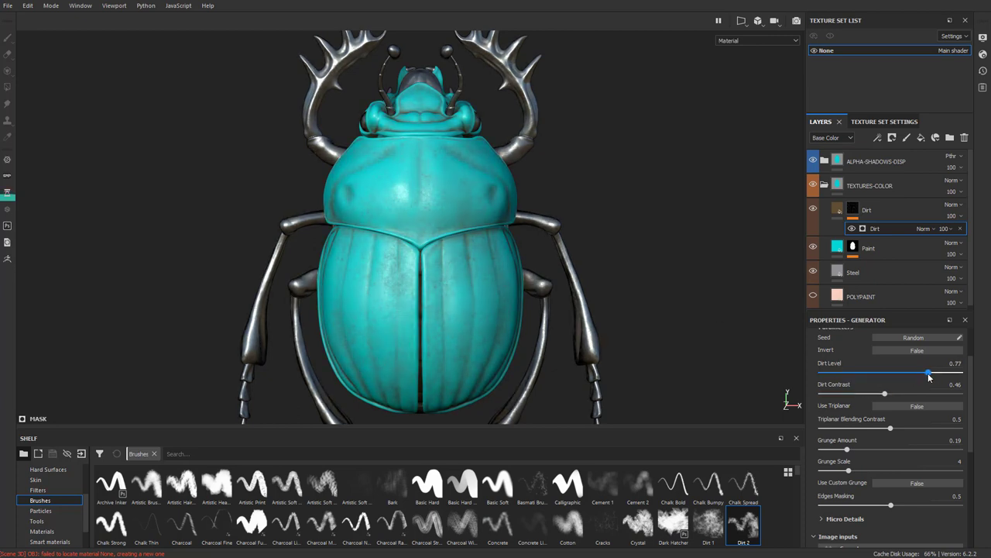
Set the Dirt generator's Grunge Amount to 0.12 and Dirt Level to 0.78, and show the Dirt layer's mask
left_click_drag(848, 452, 838, 449)
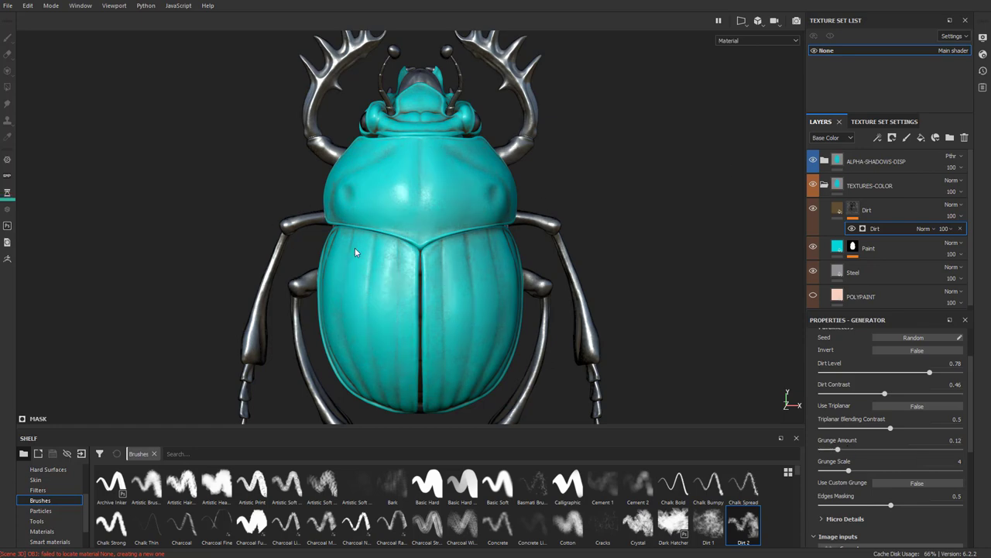
left_click(852, 212, "alt")
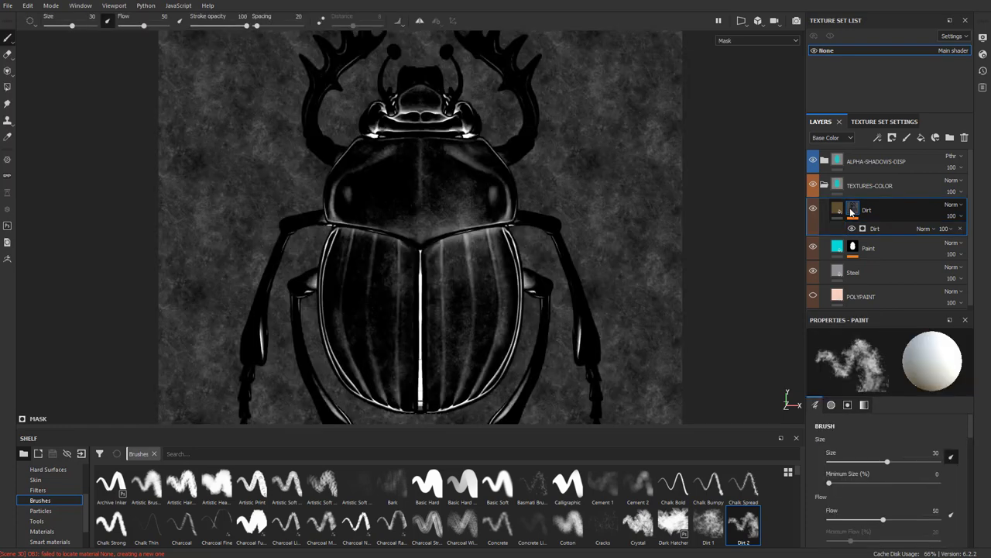
Inspect the Paint layer's mask and its color selection settings, and return to the Dirt layer's mask view
left_click(853, 247, "alt")
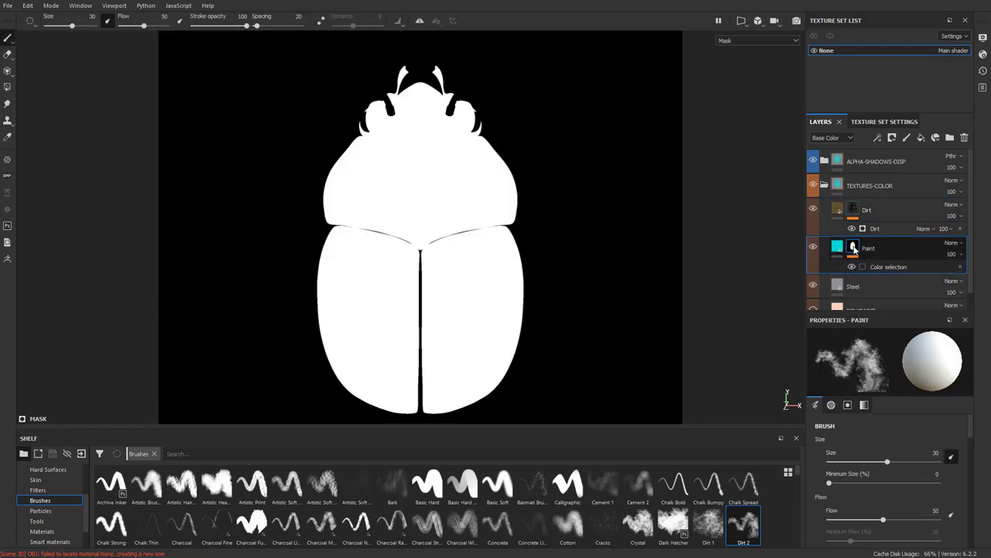
left_click(886, 267)
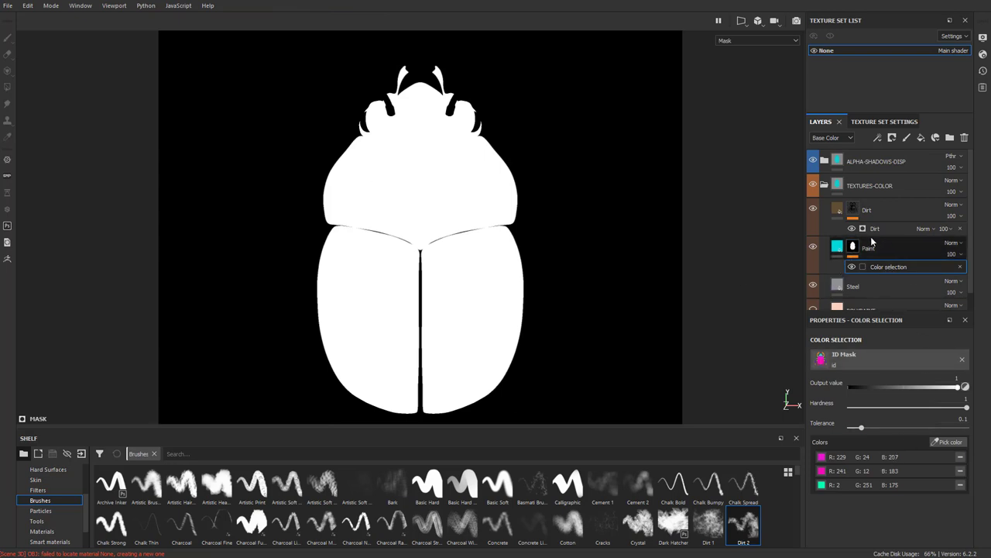
left_click(853, 214)
left_click(853, 214, "alt")
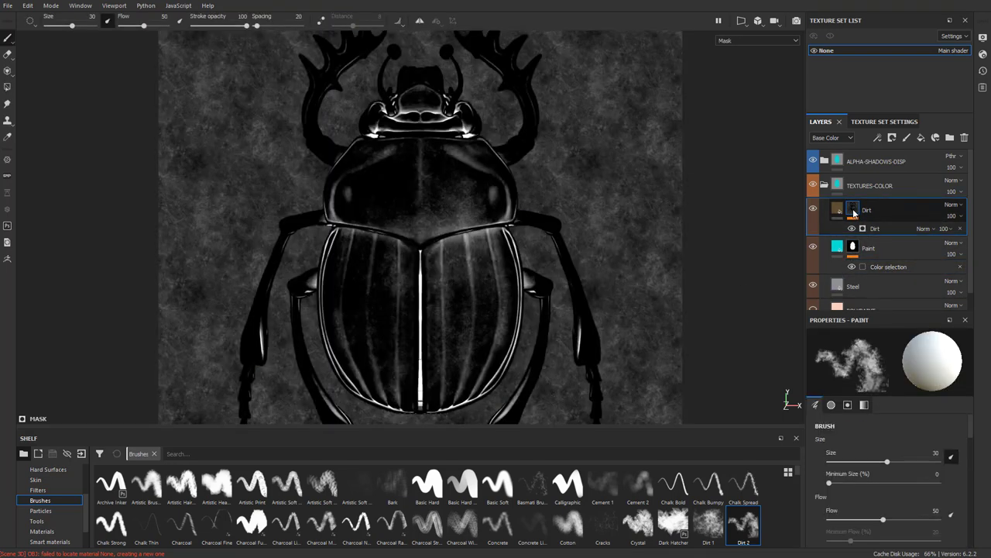
left_click(768, 40)
left_click(741, 113)
Add a paint effect above the Dirt generator in the Dirt layer's mask
left_click(879, 227)
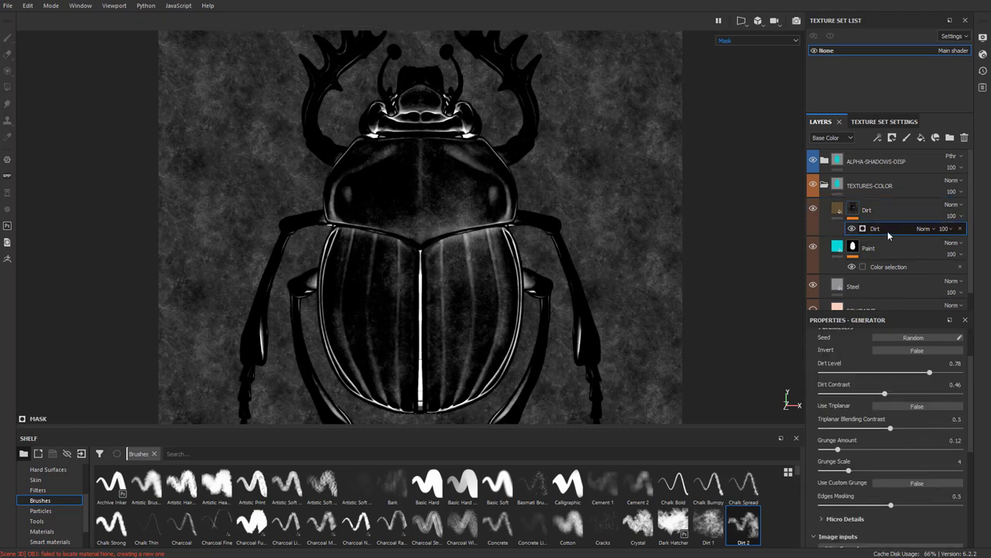
right_click(889, 230)
left_click(916, 294)
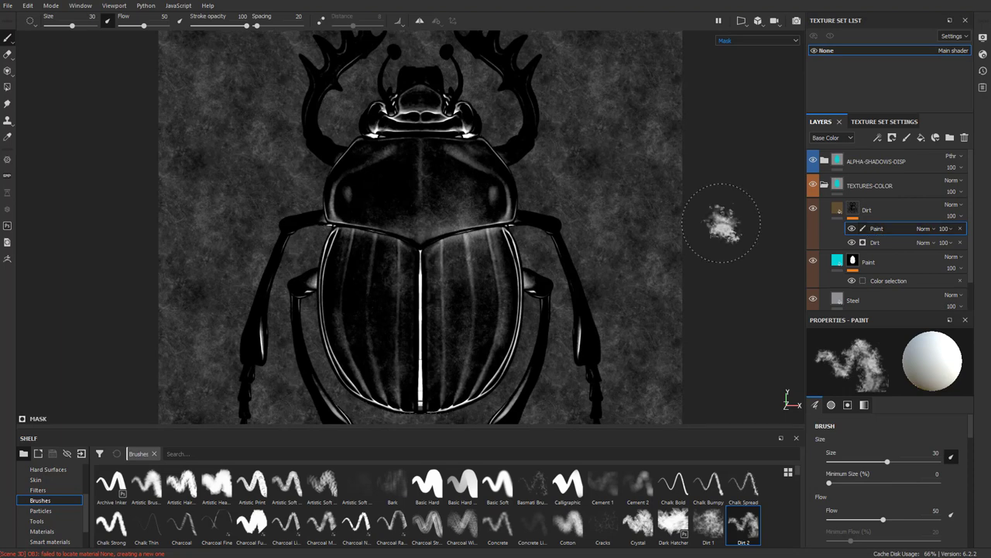
Paint white dirt patches on the mask across the beetle's thorax and one wing cover with the Dirt 2 brush
mouse_move(498, 254)
left_mouse_down()
mouse_move(465, 288)
mouse_move(468, 247)
mouse_move(451, 198)
mouse_move(396, 209)
mouse_move(363, 198)
left_mouse_up()
left_click(592, 271)
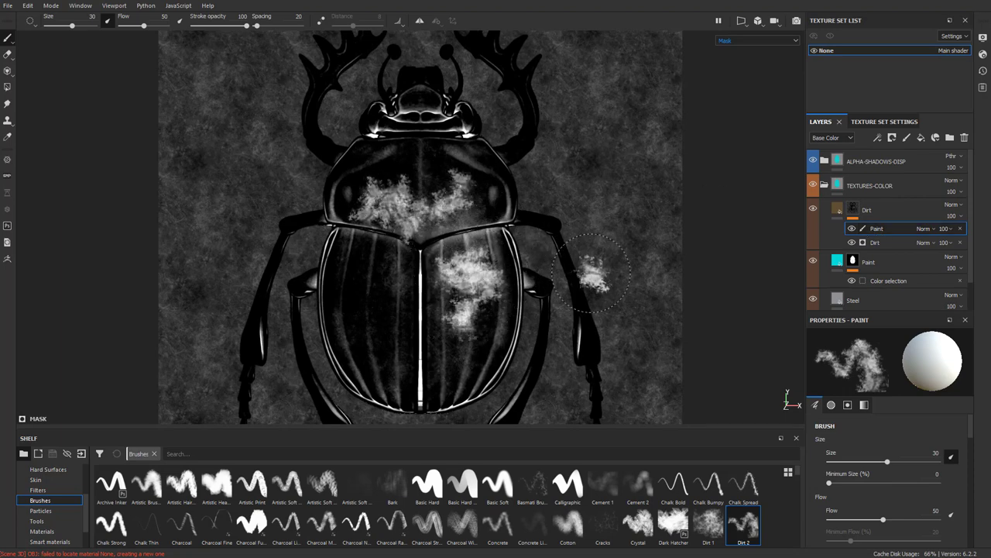
key("ctrl+z")
left_click(522, 199)
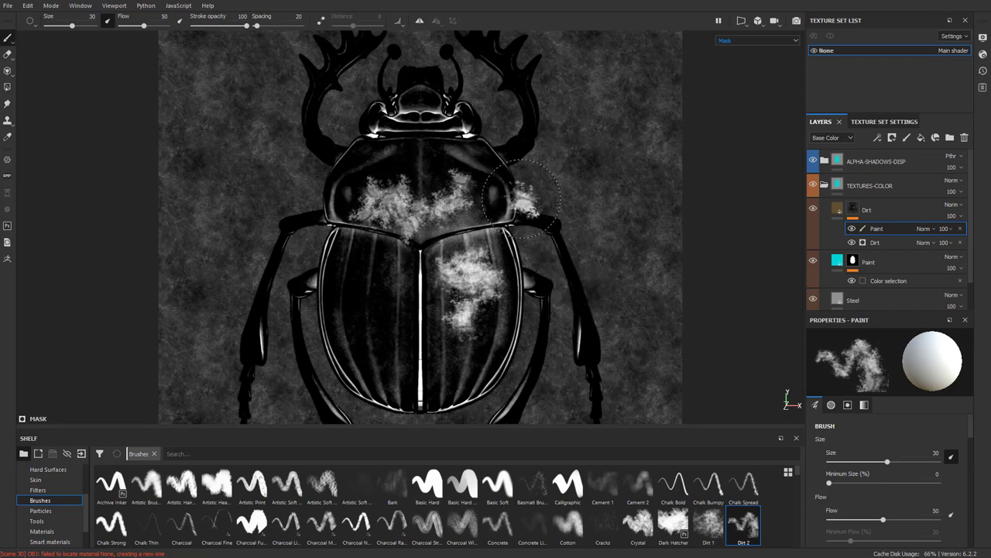
mouse_move(463, 155)
left_mouse_down()
mouse_move(451, 184)
mouse_move(470, 161)
left_mouse_up()
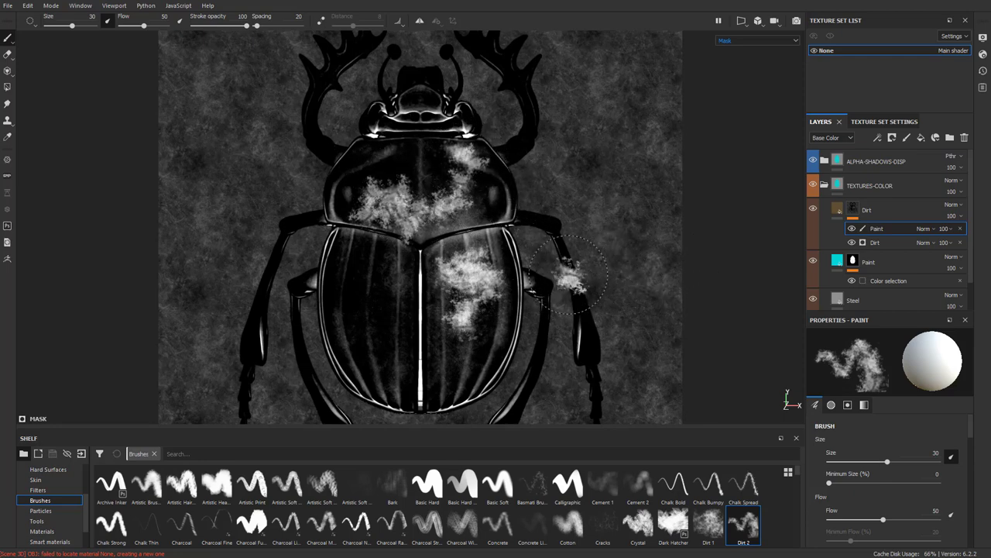
Return to the material view and toggle the Dirt generator's visibility to compare it with the hand-painted dirt
key("m")
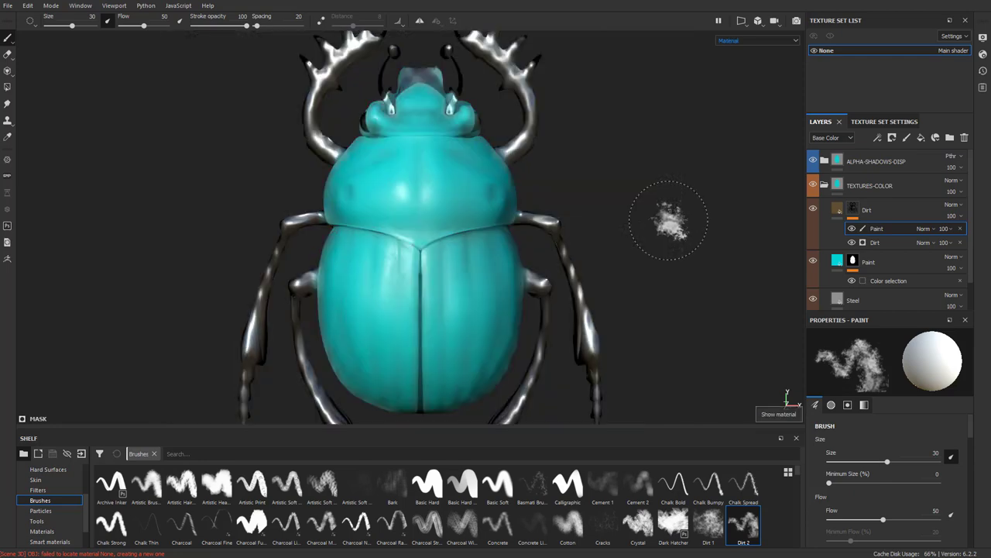
left_click(760, 41)
left_click(757, 49)
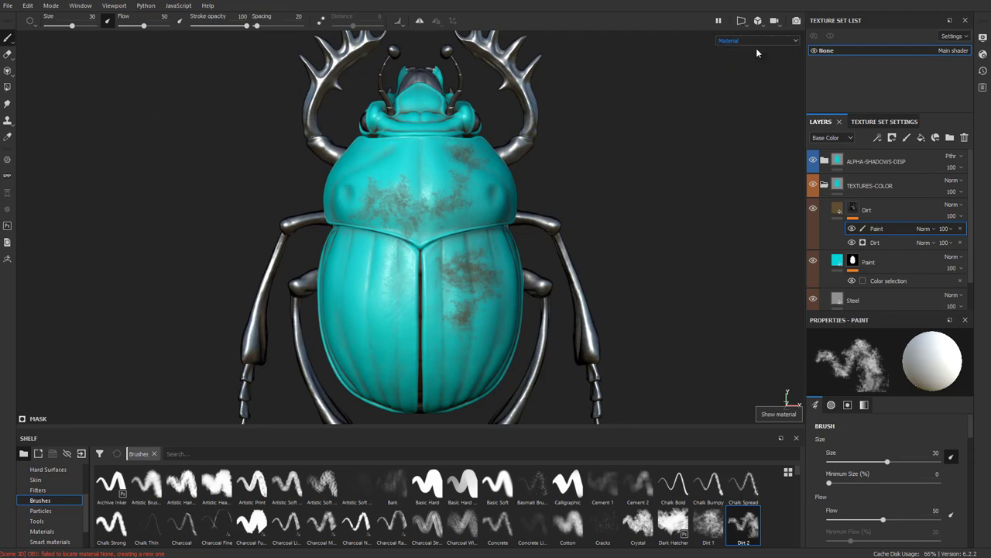
left_click(852, 243)
left_click(852, 242)
left_click(852, 243)
left_click(852, 242)
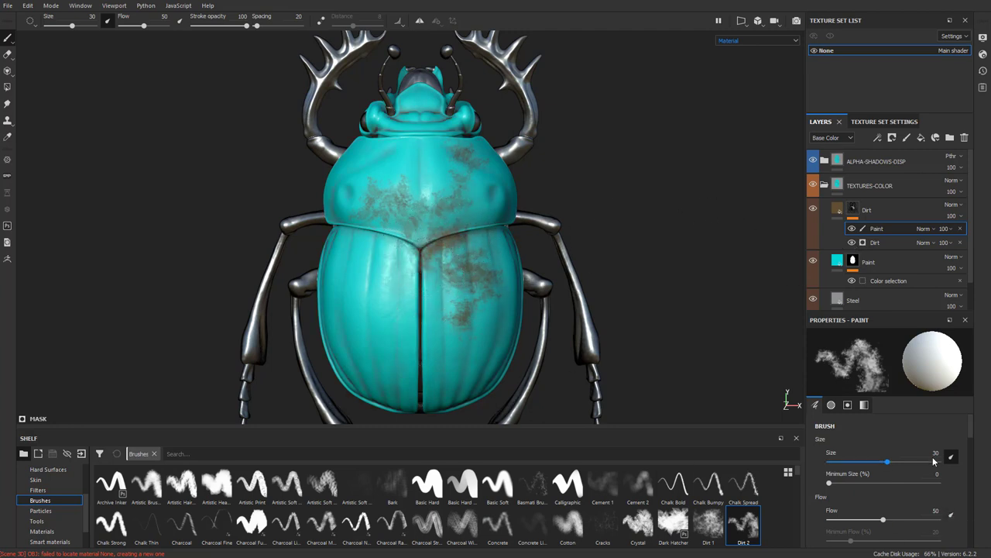
Add a dirt stroke on the thorax, switch the brush to black and erase dirt over the thorax and wing cover, undoing unwanted strokes
left_click(461, 183)
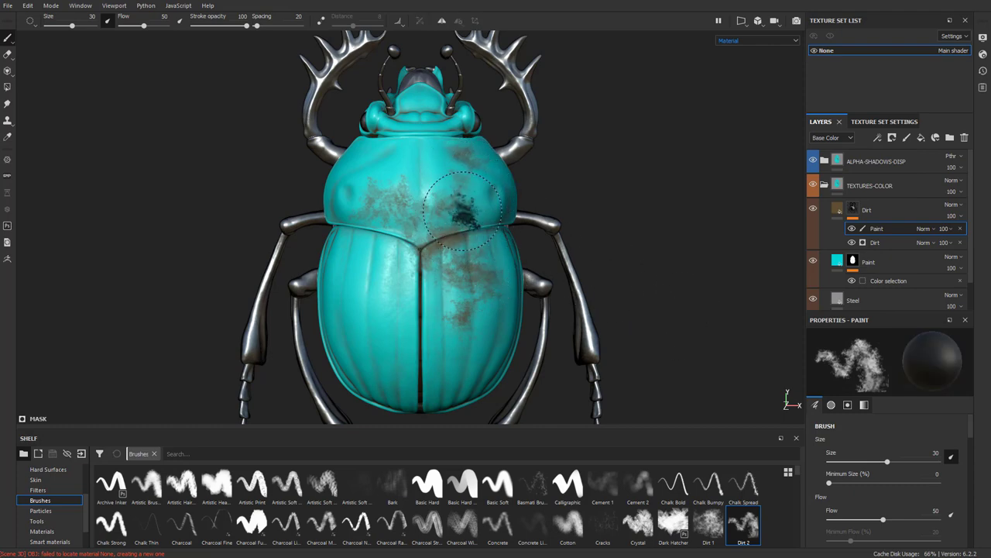
key("x")
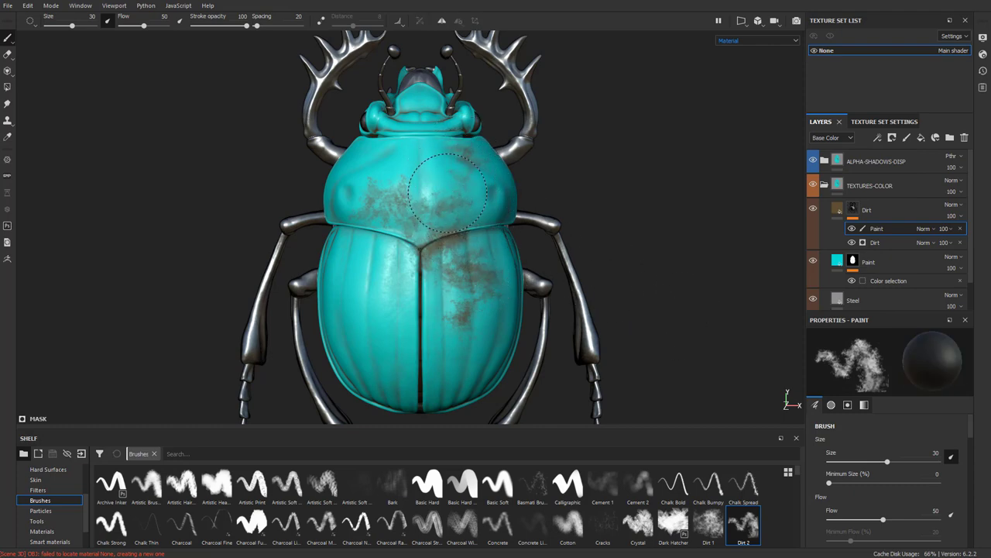
mouse_move(448, 193)
left_mouse_down()
mouse_move(373, 190)
mouse_move(396, 189)
mouse_move(444, 216)
mouse_move(461, 257)
mouse_move(447, 246)
mouse_move(454, 271)
mouse_move(490, 283)
mouse_move(466, 300)
mouse_move(471, 317)
mouse_move(479, 311)
left_mouse_up()
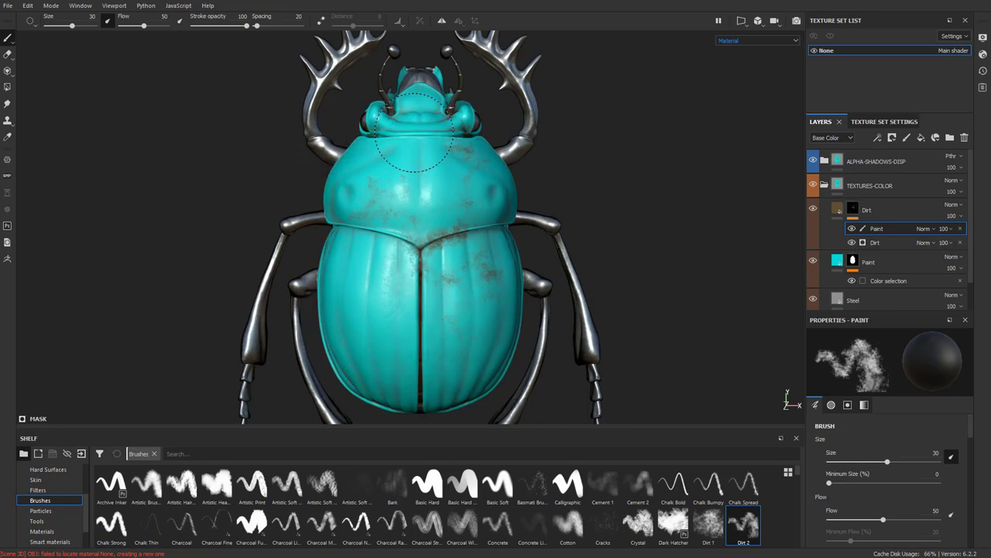
left_click_drag(464, 134, 462, 160)
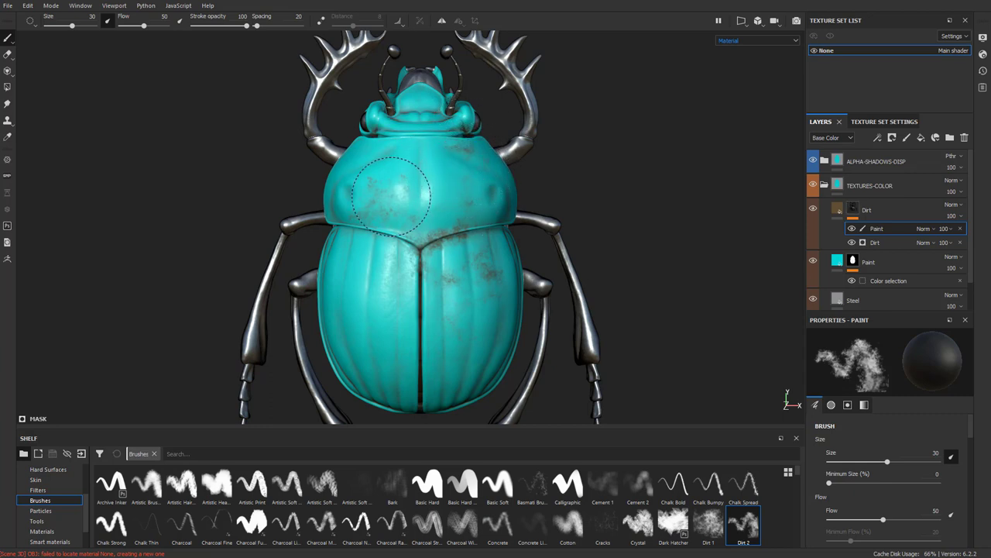
mouse_move(378, 195)
left_mouse_down()
mouse_move(395, 192)
mouse_move(439, 213)
mouse_move(441, 202)
left_mouse_up()
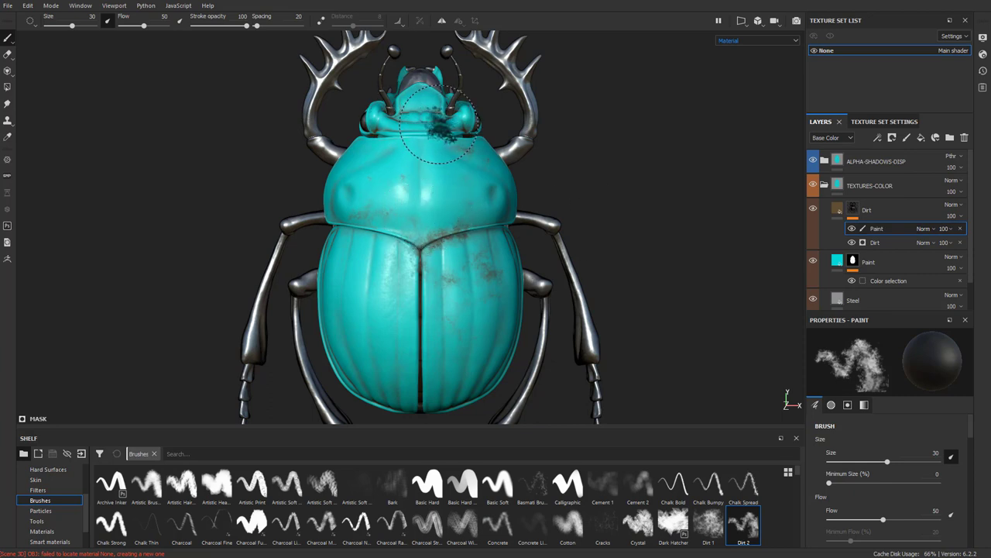
key("ctrl+z")
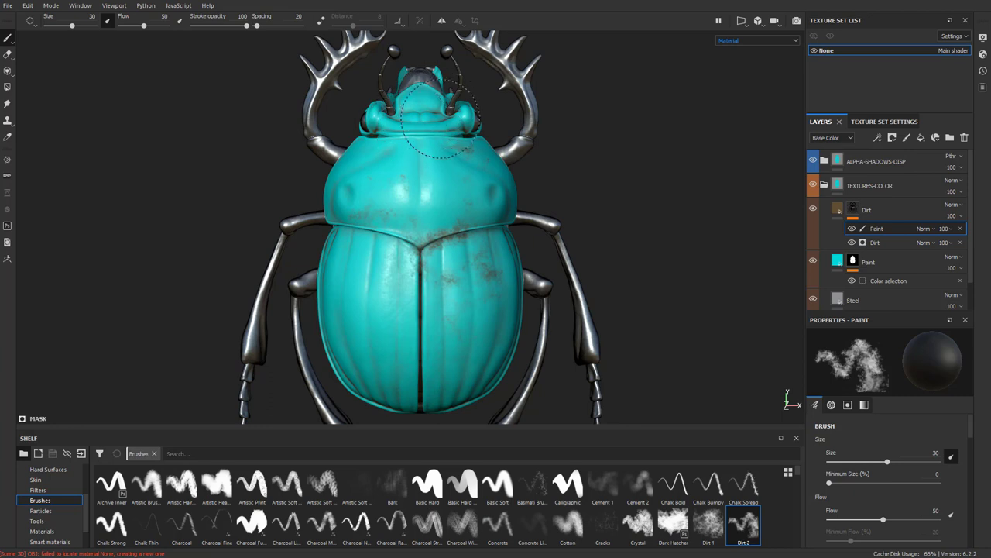
left_click_drag(440, 197, 444, 202)
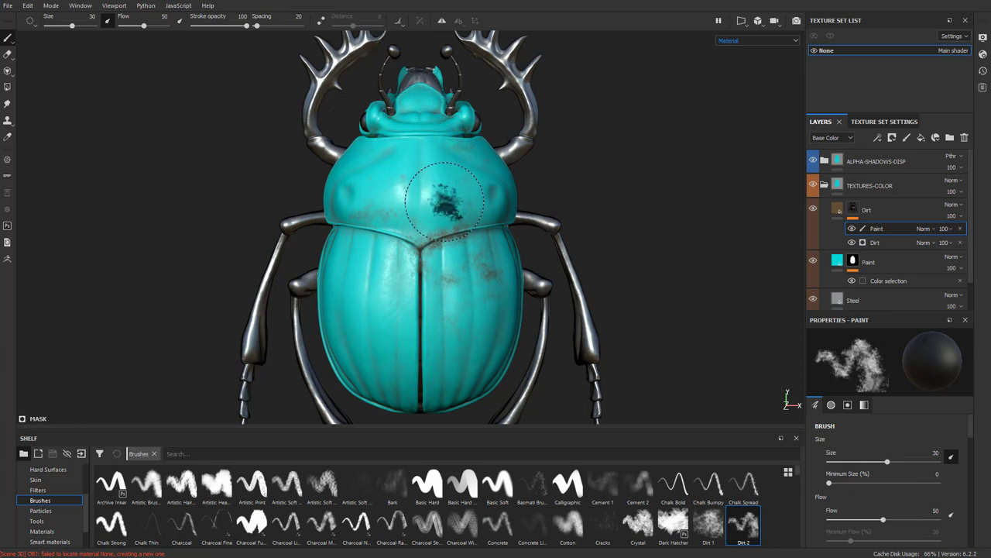
key("ctrl+z")
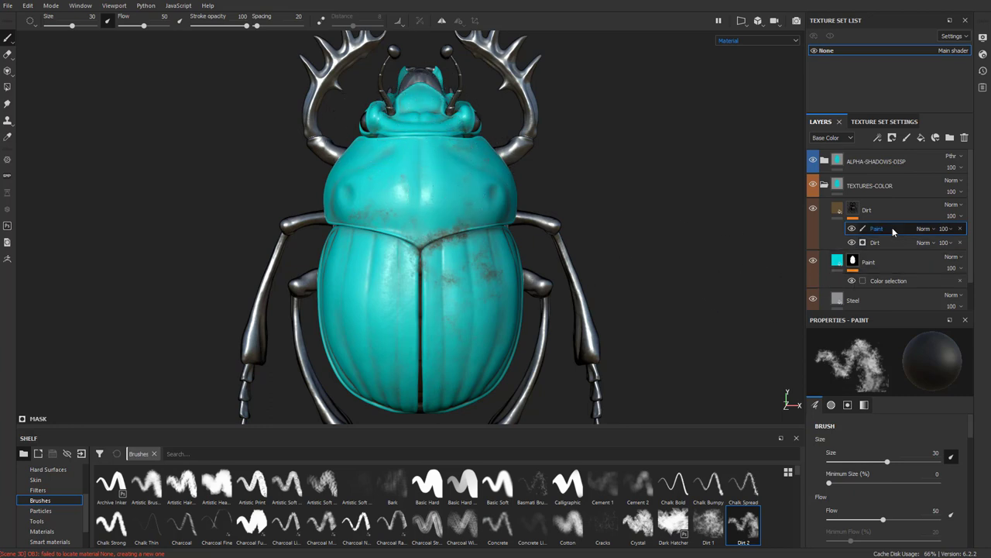
Reselect the mask's paint effect, touch up the middle of the thorax with white, and switch the brush back to black
left_click(882, 243)
left_click(883, 229)
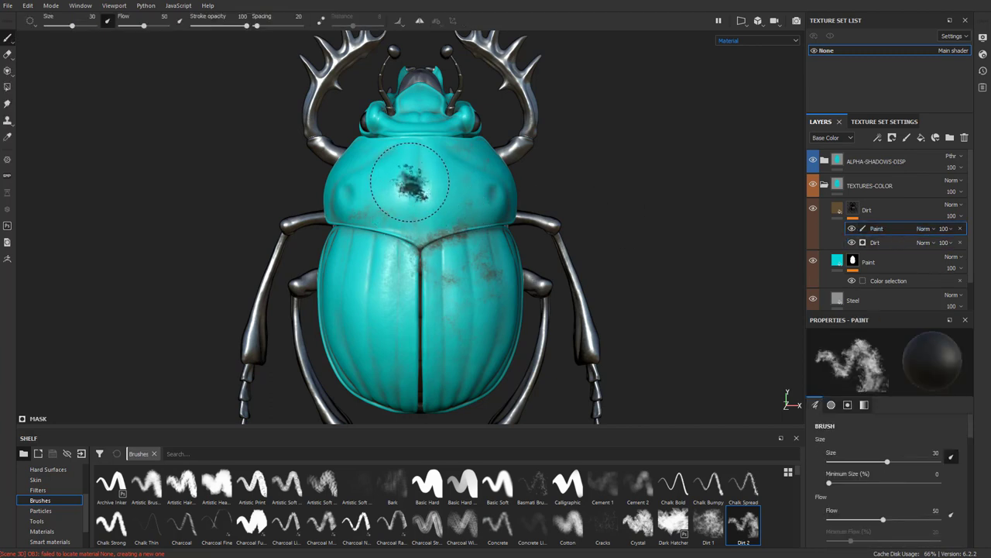
key("x")
mouse_move(418, 177)
left_mouse_down()
mouse_move(418, 147)
mouse_move(412, 152)
mouse_move(440, 170)
mouse_move(407, 146)
mouse_move(427, 155)
mouse_move(418, 201)
left_mouse_up()
key("x")
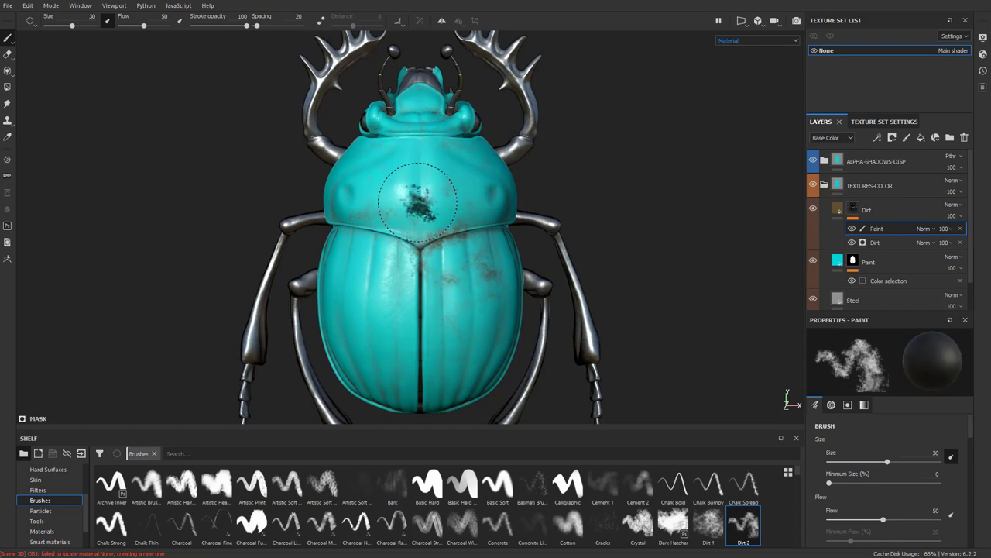
Show the Dirt mask and paint black on its paint effect over the lower seam between the wing covers
left_click(852, 209, "alt")
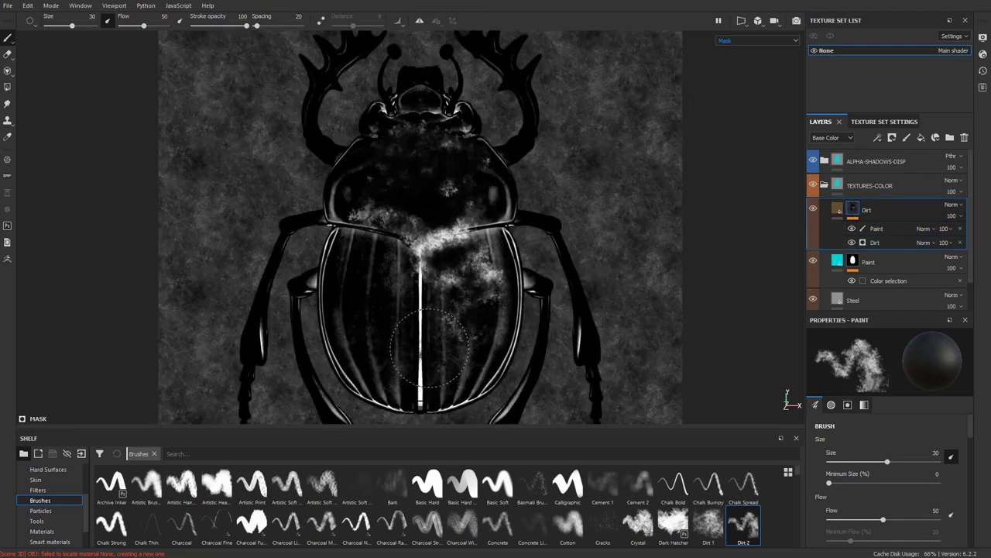
left_click(877, 229)
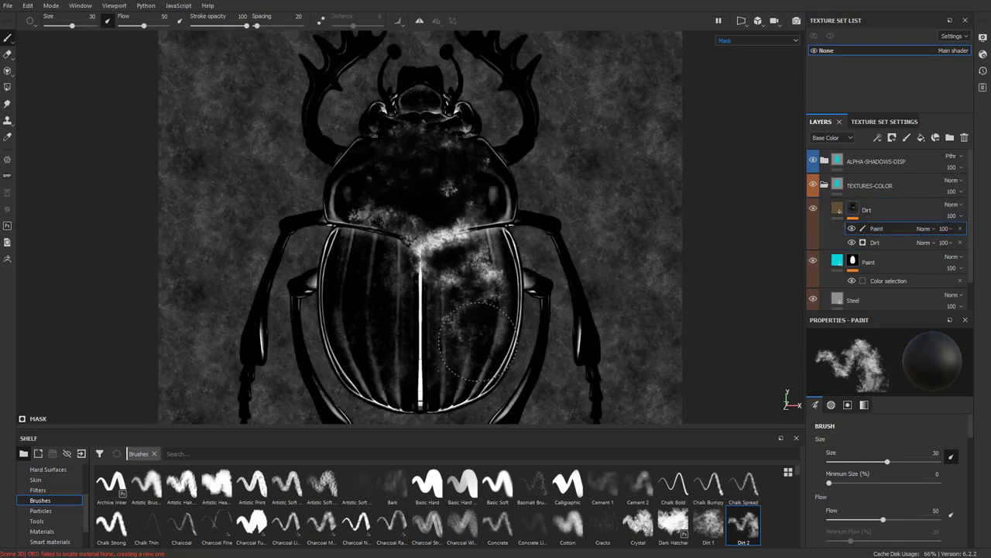
mouse_move(420, 360)
left_mouse_down()
mouse_move(418, 341)
mouse_move(438, 340)
left_mouse_up()
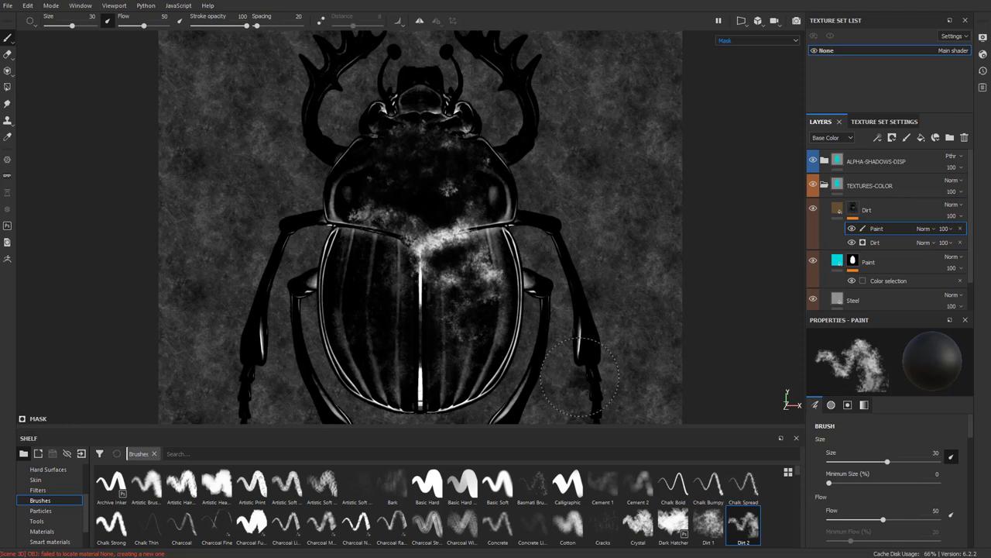
Set the paint effect's blending mode to Screen and try white and black strokes over the thorax and wing covers
left_click(924, 228)
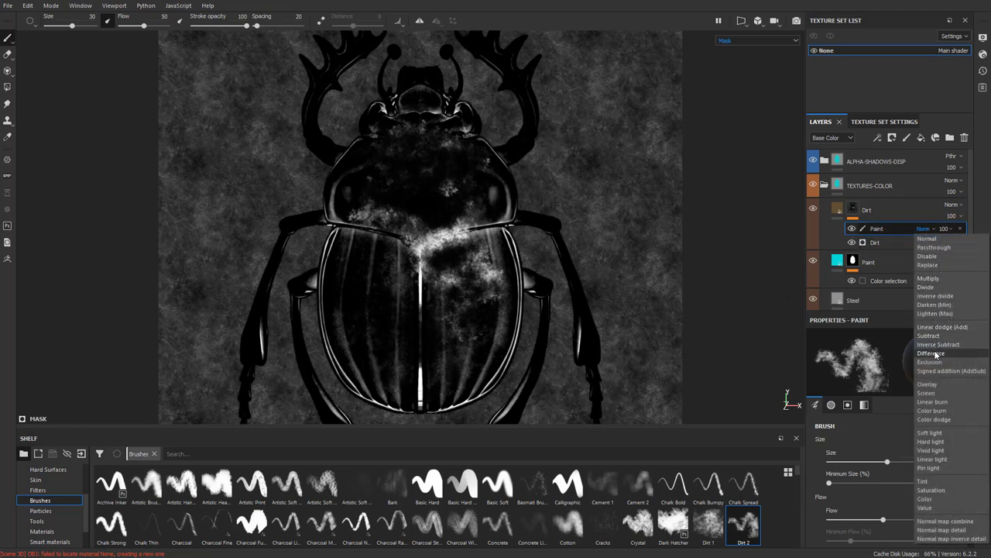
left_click(927, 393)
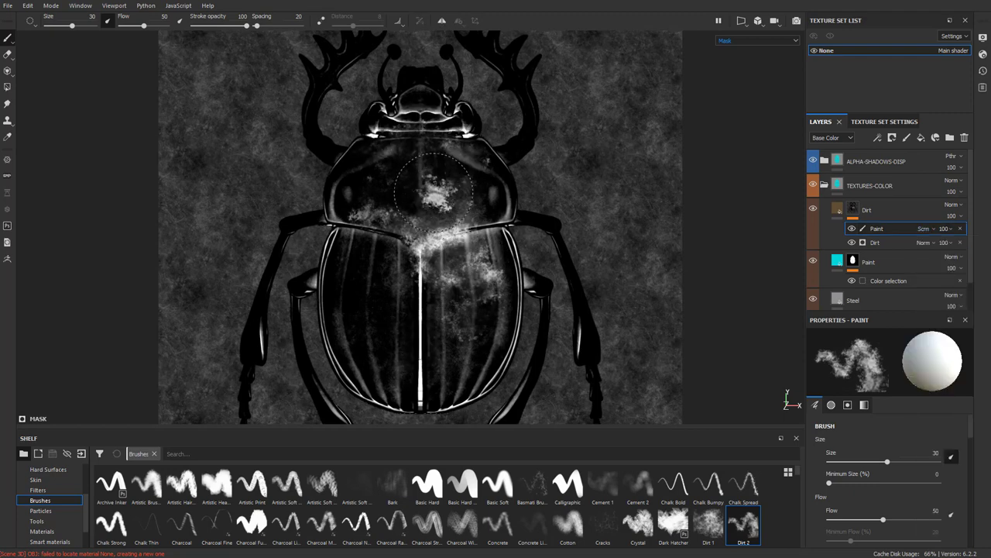
mouse_move(360, 181)
left_mouse_down()
mouse_move(387, 200)
mouse_move(397, 229)
mouse_move(383, 249)
mouse_move(399, 279)
mouse_move(422, 280)
mouse_move(395, 255)
mouse_move(372, 198)
mouse_move(434, 232)
mouse_move(426, 274)
mouse_move(438, 308)
left_mouse_up()
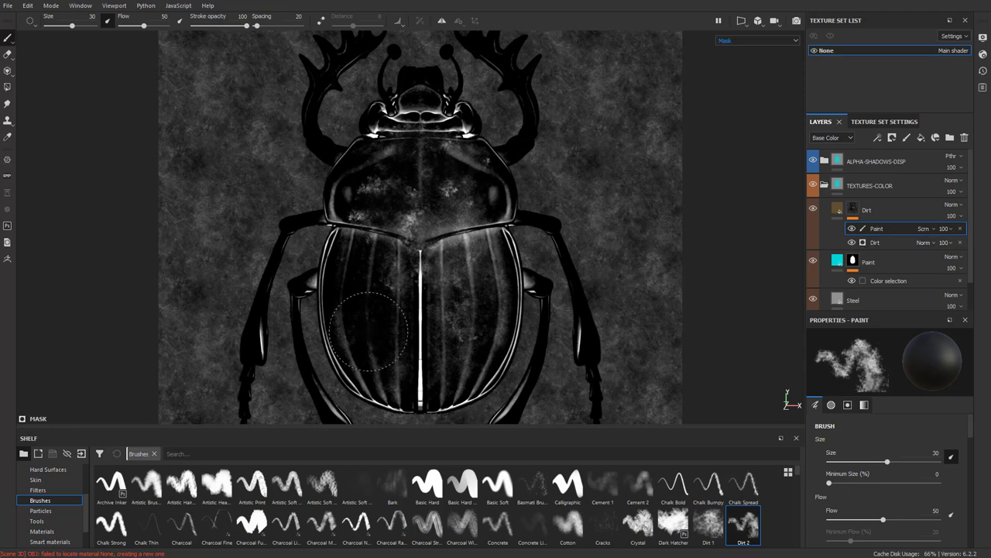
mouse_move(382, 279)
left_mouse_down()
mouse_move(414, 229)
mouse_move(437, 221)
mouse_move(395, 189)
mouse_move(457, 219)
left_mouse_up()
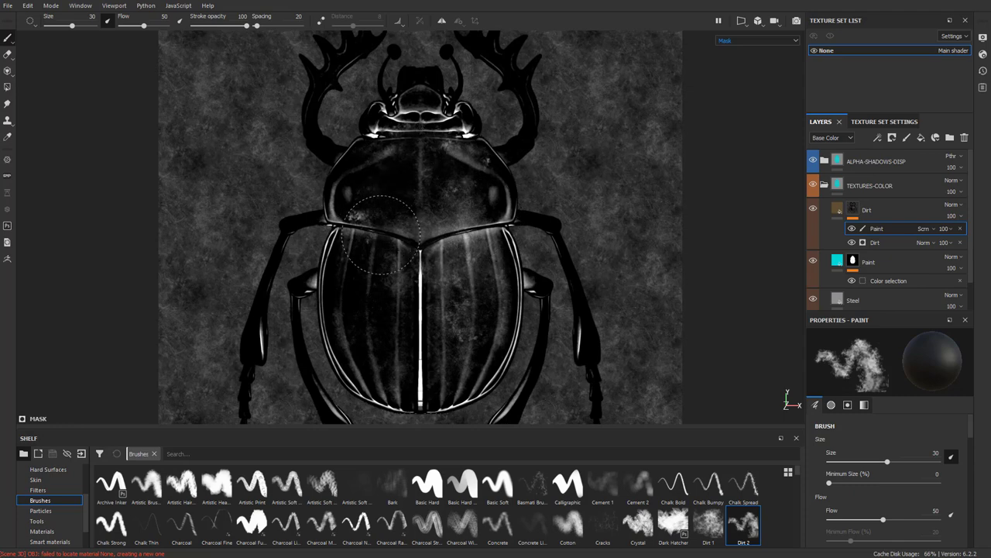
Set the paint effect's blending mode to Multiply and try black and white strokes over the generator's dirt
left_click(935, 229)
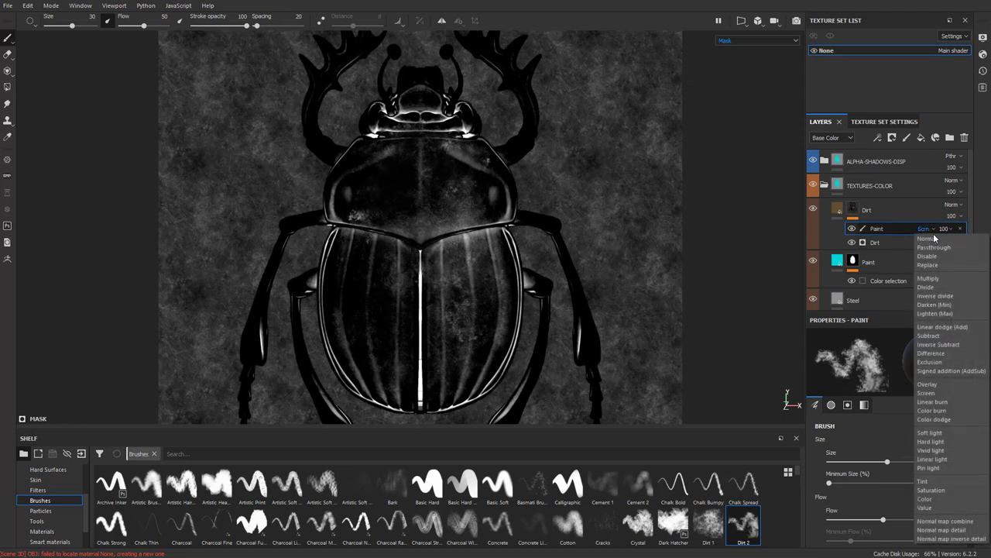
left_click(933, 282)
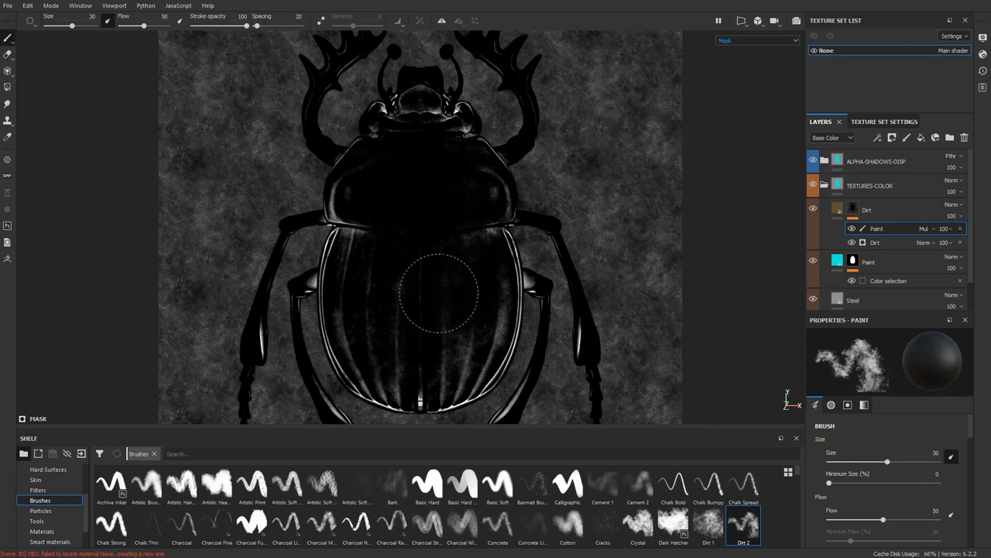
key("x")
mouse_move(386, 258)
left_mouse_down()
mouse_move(407, 221)
mouse_move(387, 178)
mouse_move(434, 194)
mouse_move(402, 322)
left_mouse_up()
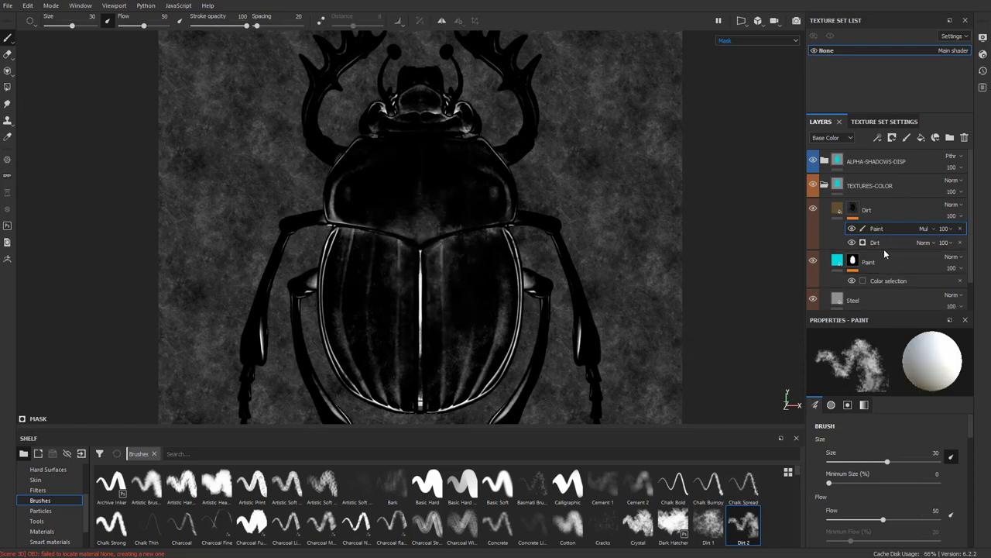
Paint white over the thorax and wing covers to restore the generator's dirt, and delete the paint effect from the mask
mouse_move(405, 189)
left_mouse_down()
mouse_move(374, 190)
mouse_move(438, 289)
mouse_move(483, 257)
mouse_move(488, 302)
left_mouse_up()
mouse_move(337, 199)
left_mouse_down()
mouse_move(367, 184)
mouse_move(420, 211)
mouse_move(406, 160)
mouse_move(403, 186)
left_mouse_up()
key("ctrl+z")
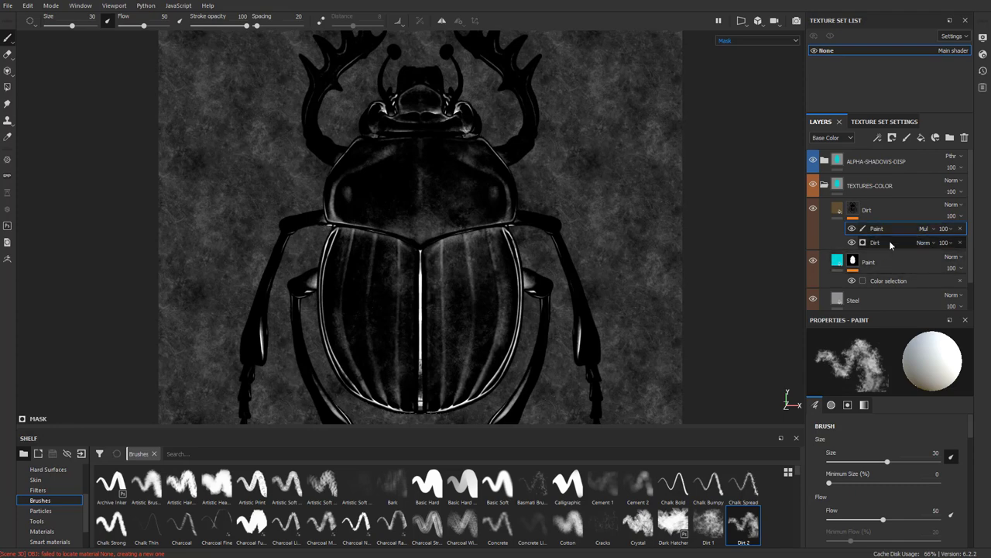
left_click(961, 229)
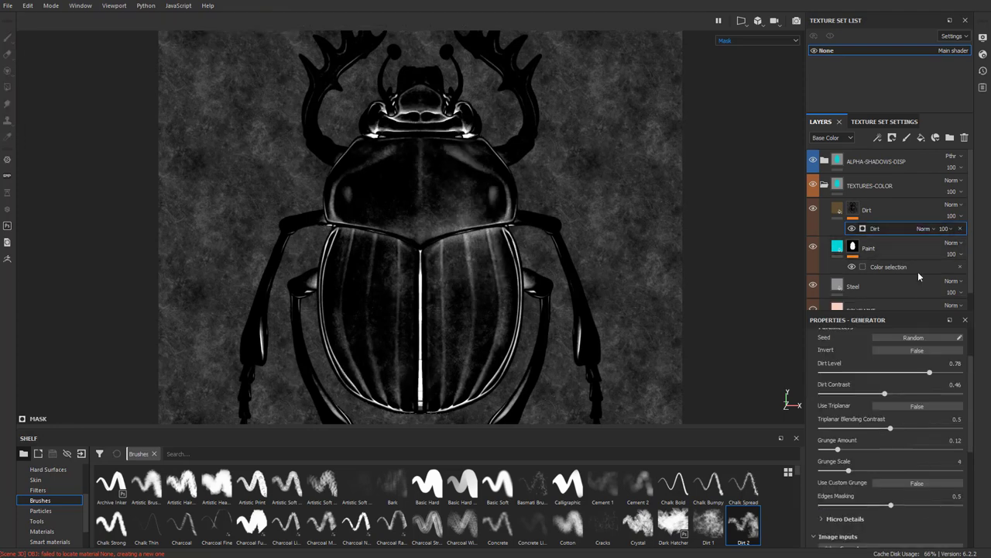
Return to the material view and inspect the Paint layer's coverage by toggling its visibility and rotating the lighting
key("m")
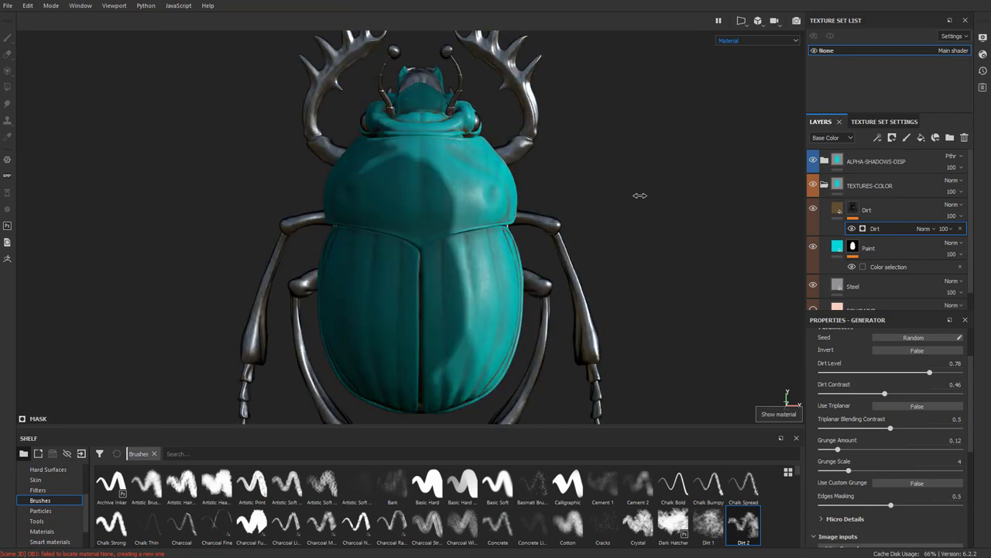
left_click(875, 249)
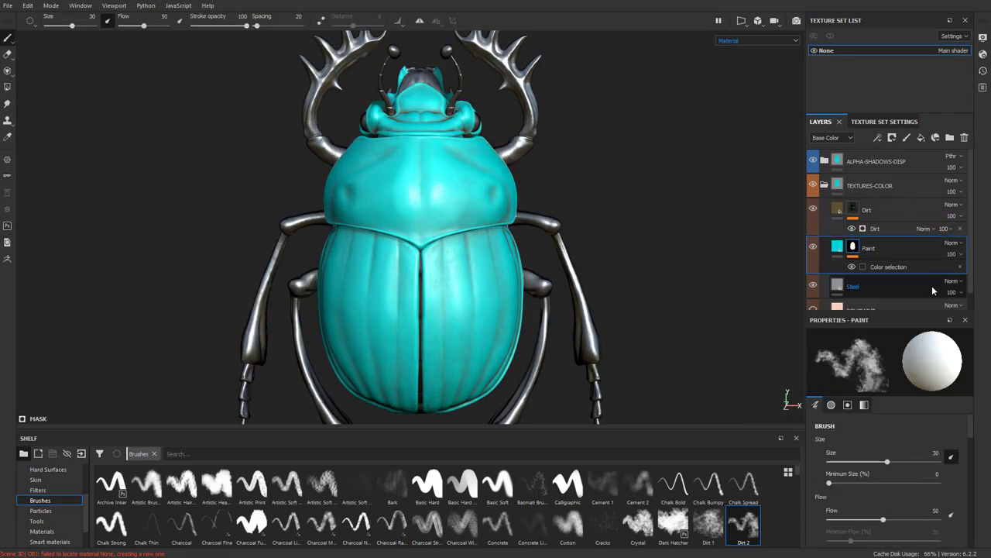
scroll(917, 264, "down", 1)
left_click(813, 231)
left_click(814, 231)
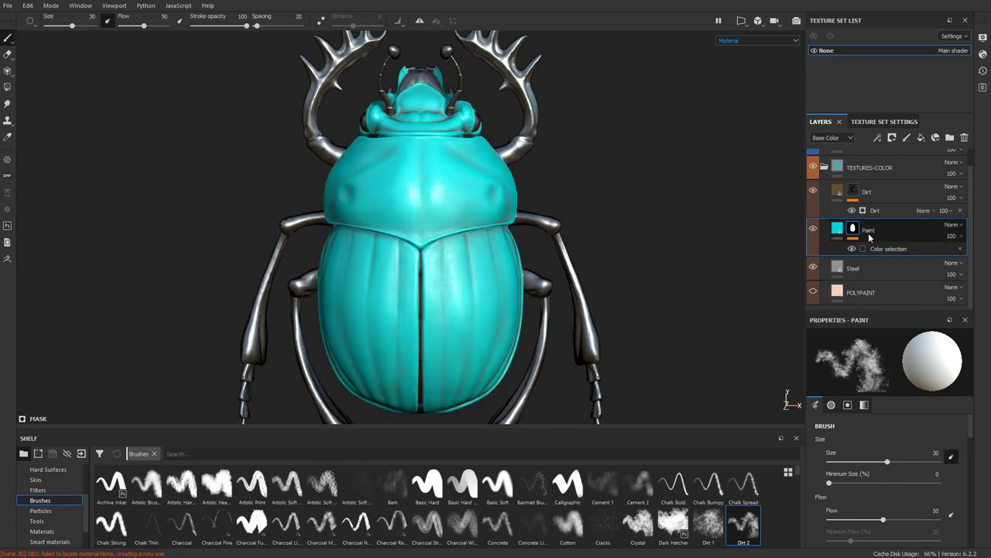
right_click_drag(643, 199, 634, 202, "shift")
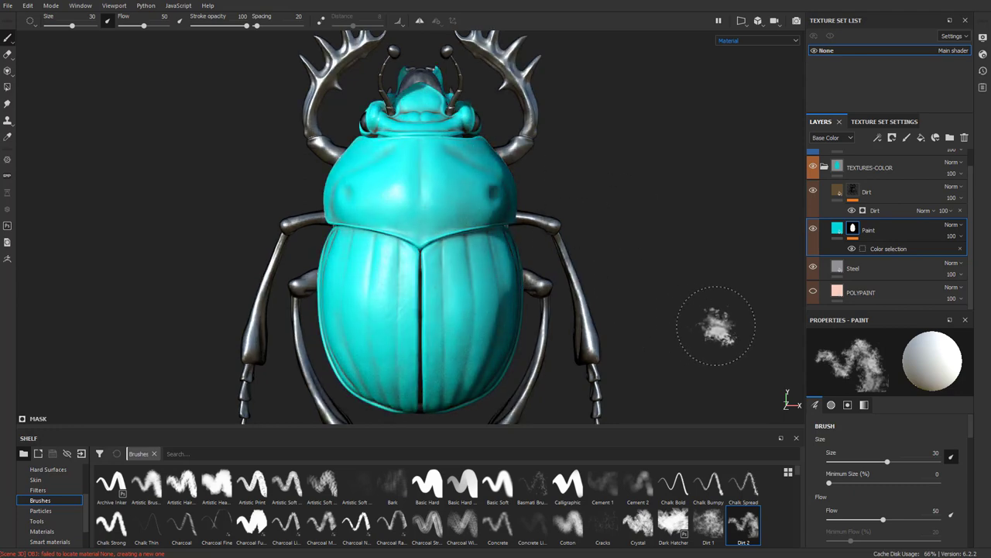
left_click(505, 248)
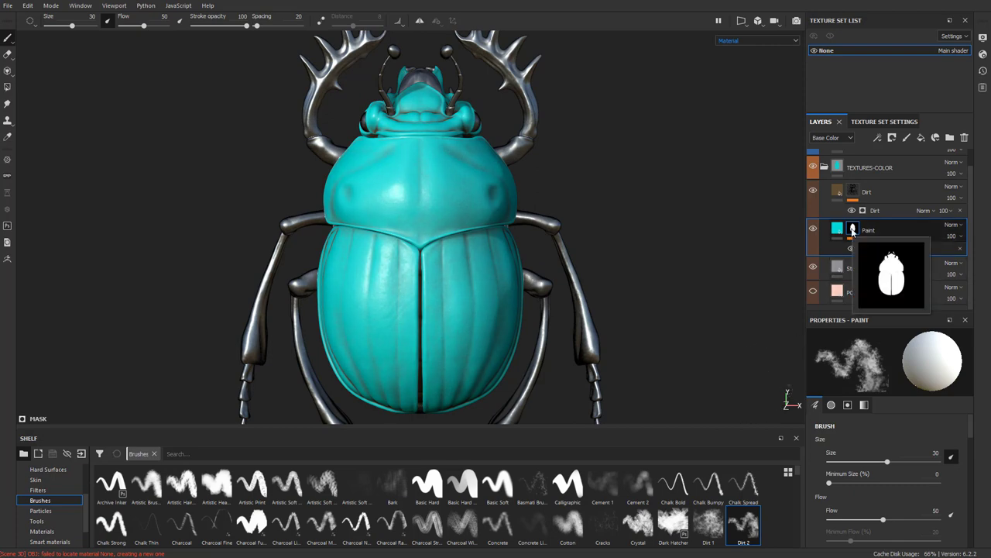
Add a Metal Edge Wear generator to the Paint layer's mask and invert it, checking the wear under rotated lighting
right_click(853, 230)
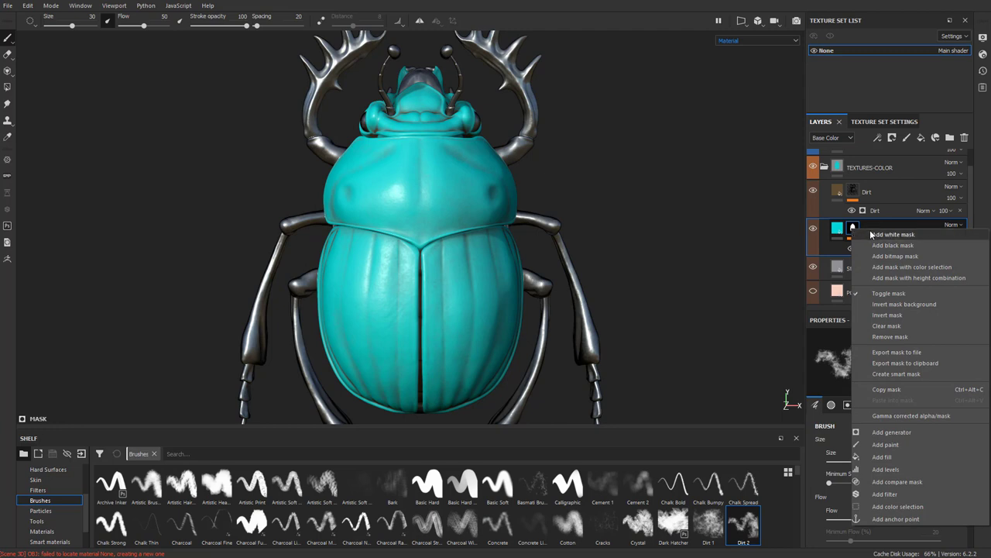
left_click(892, 431)
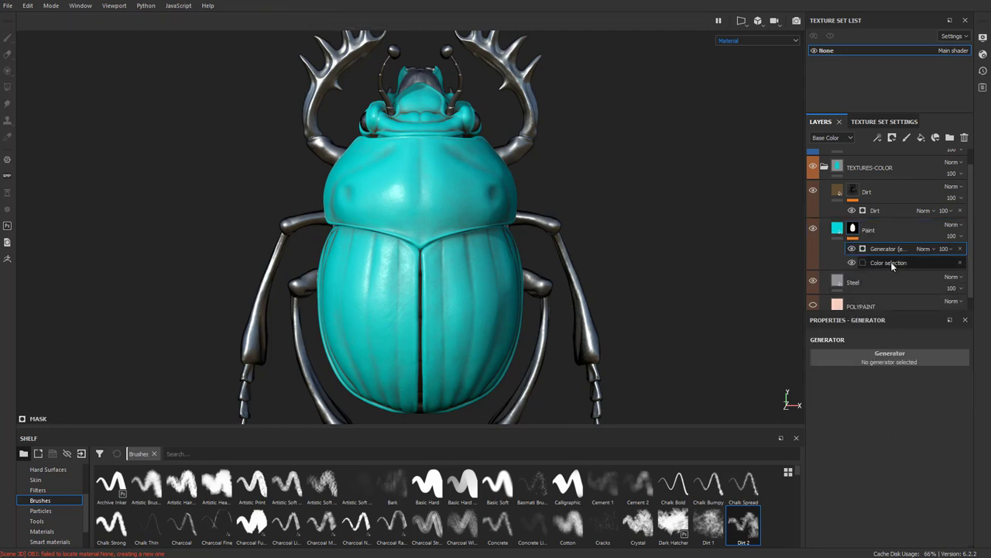
left_click(879, 361)
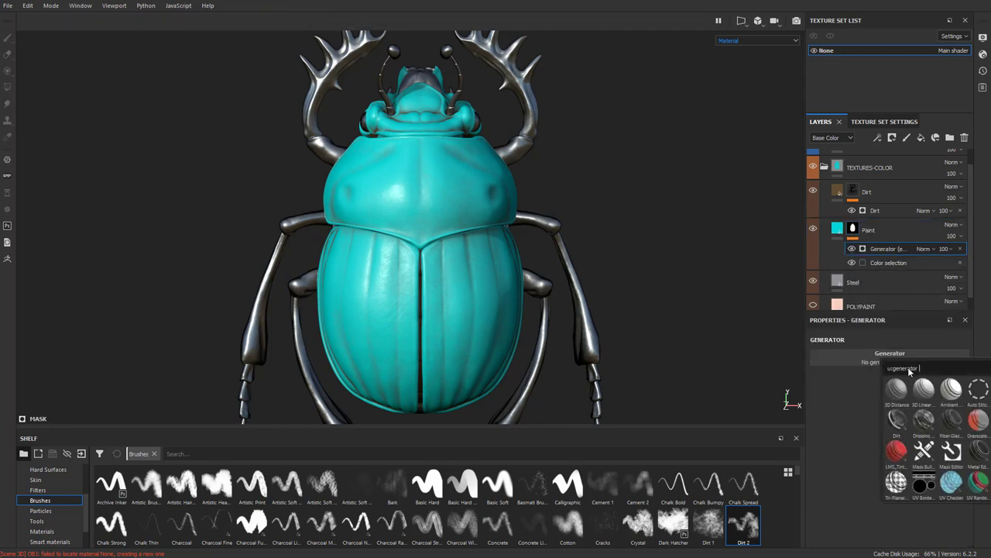
mouse_move(979, 460)
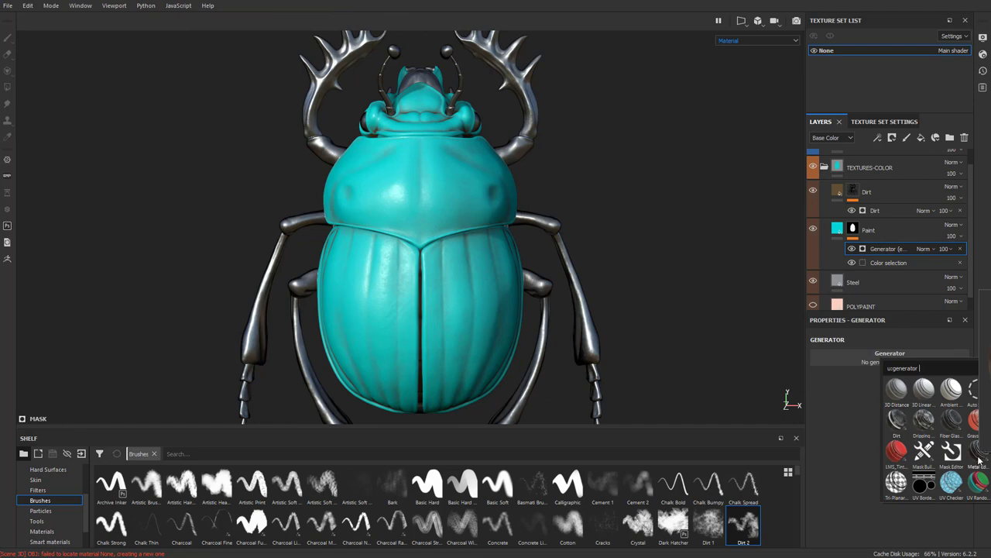
left_click(978, 459)
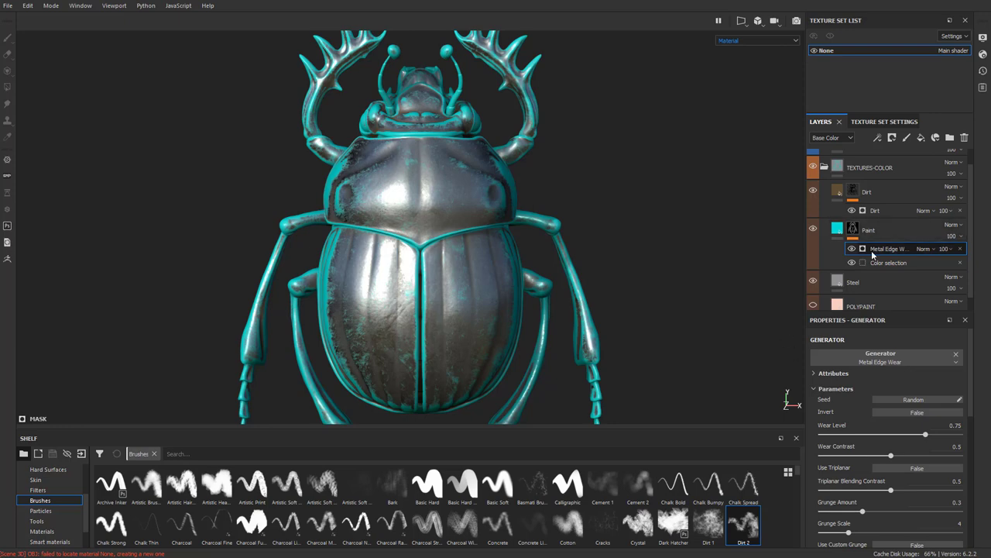
left_click(892, 410)
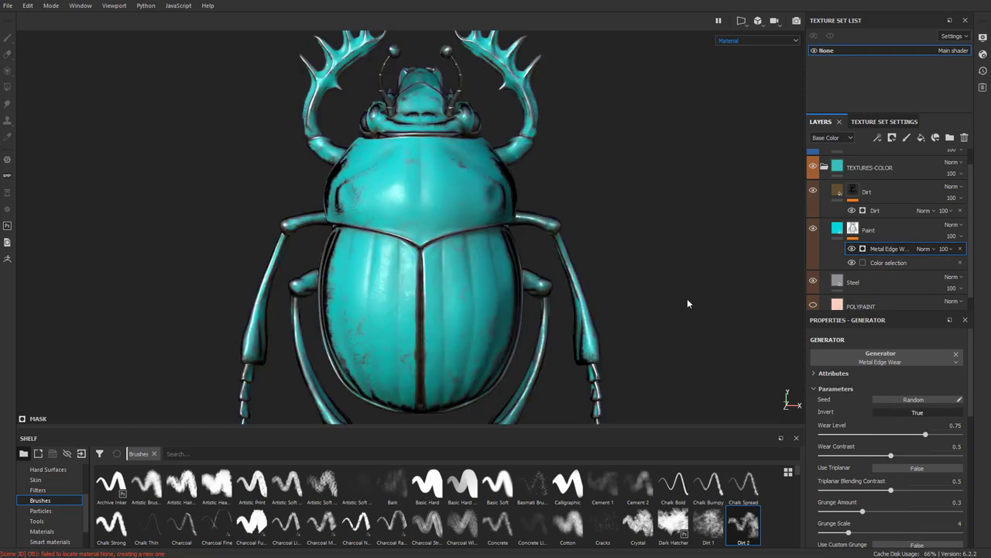
right_click_drag(687, 303, 657, 302, "shift")
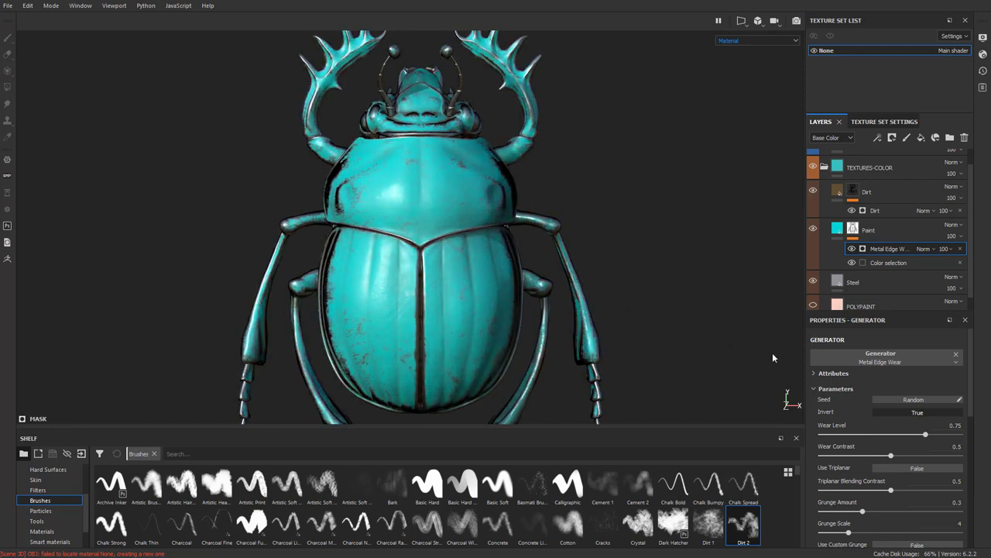
Set the Metal Edge Wear generator's Wear Level to 0.72 and its Grunge Amount to 0.25
scroll(838, 400, "down", 2)
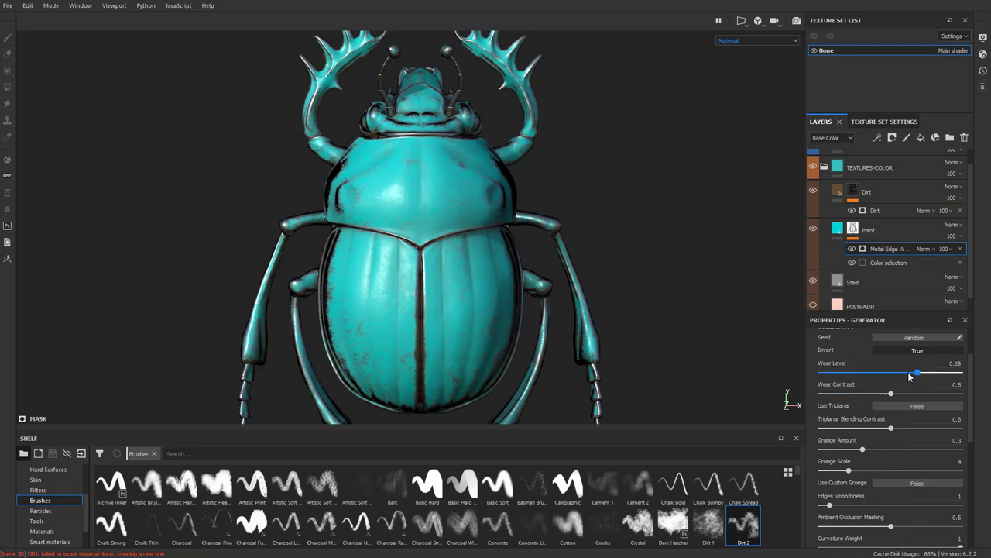
left_click_drag(915, 373, 921, 373)
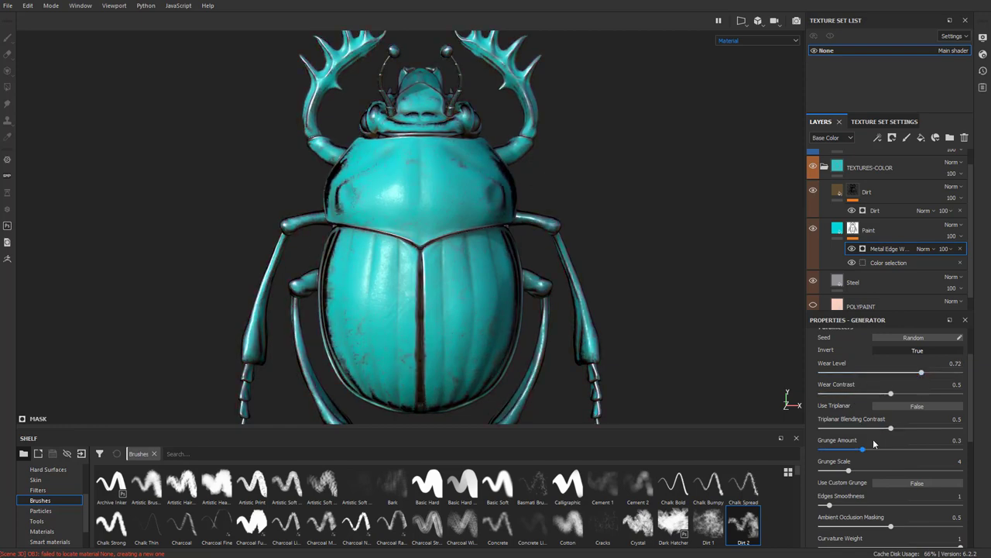
mouse_move(863, 449)
left_mouse_down()
mouse_move(960, 448)
mouse_move(823, 449)
mouse_move(938, 442)
mouse_move(914, 428)
mouse_move(891, 450)
mouse_move(832, 449)
mouse_move(870, 446)
mouse_move(855, 443)
left_mouse_up()
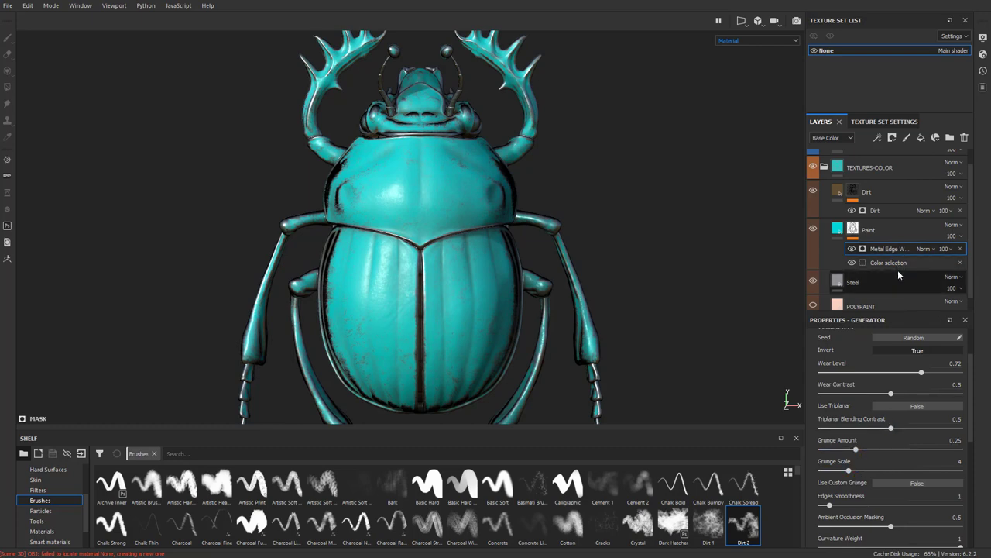
Show the Paint mask, review the generator's image inputs and compare the mask with Metal Edge Wear hidden and shown
left_click(853, 229, "alt")
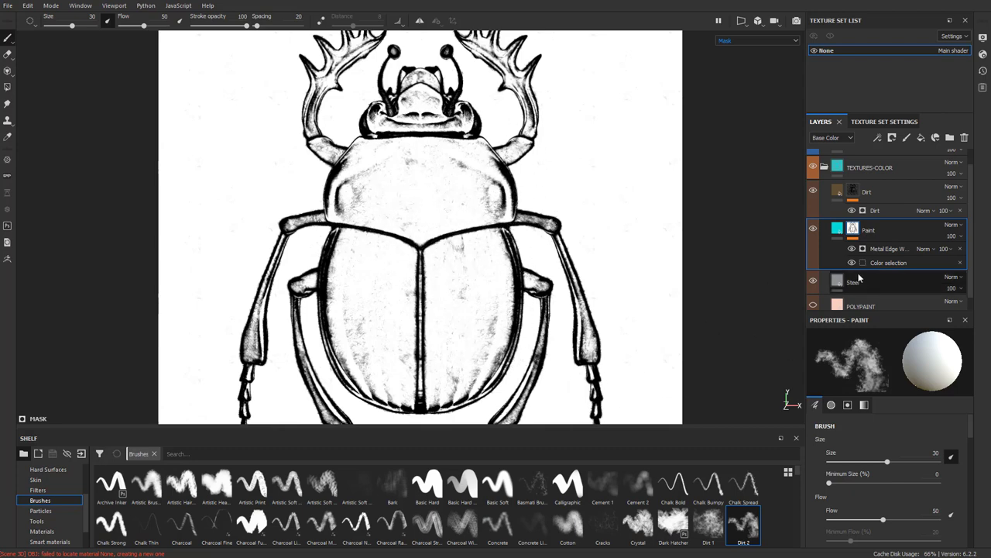
scroll(902, 452, "down", 4)
scroll(902, 453, "down", 3)
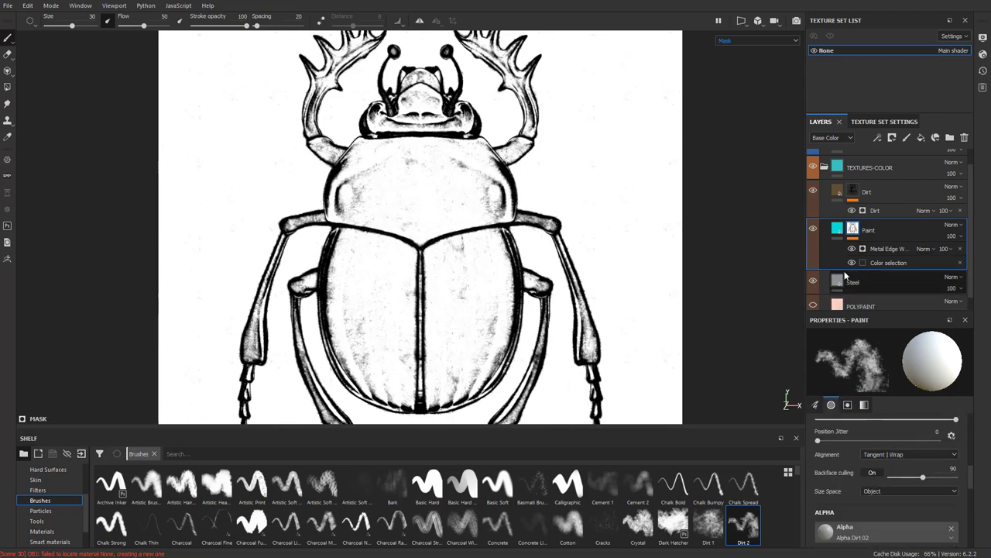
left_click(874, 247)
scroll(875, 451, "down", 5)
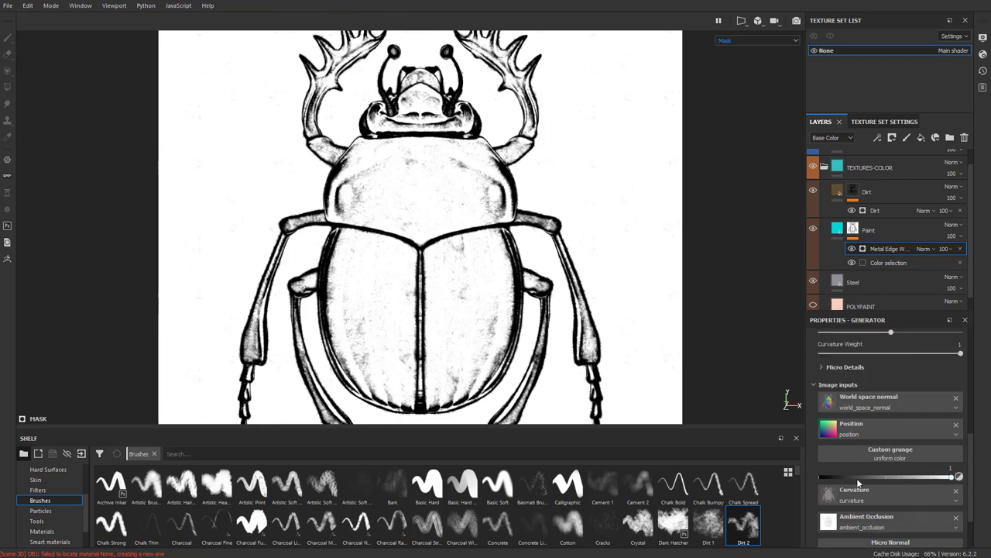
scroll(848, 422, "up", 6)
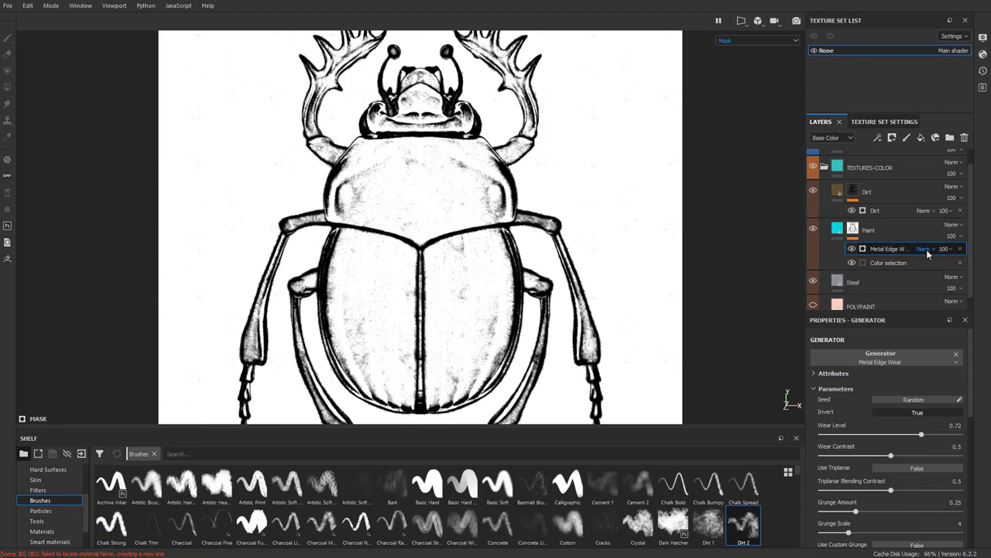
left_click(852, 250)
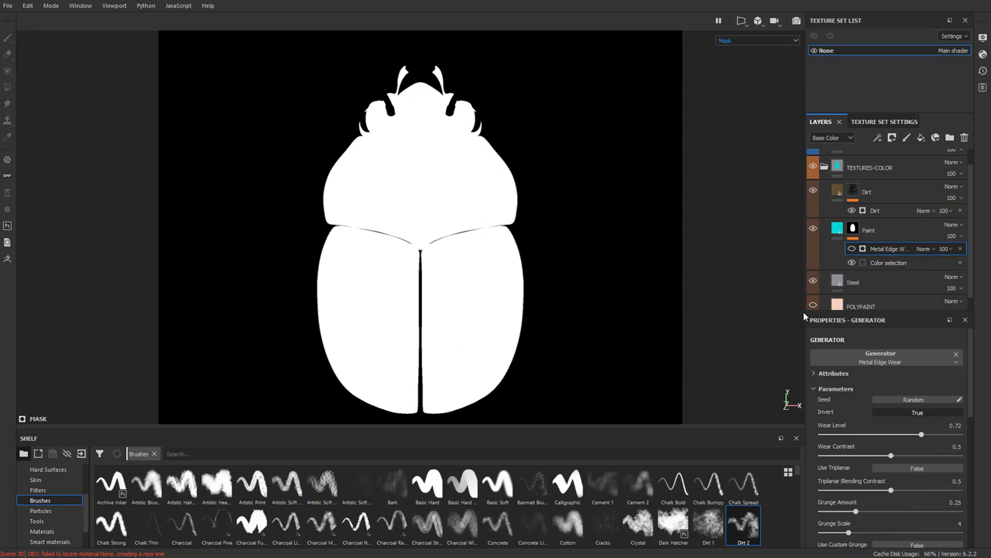
left_click(852, 249)
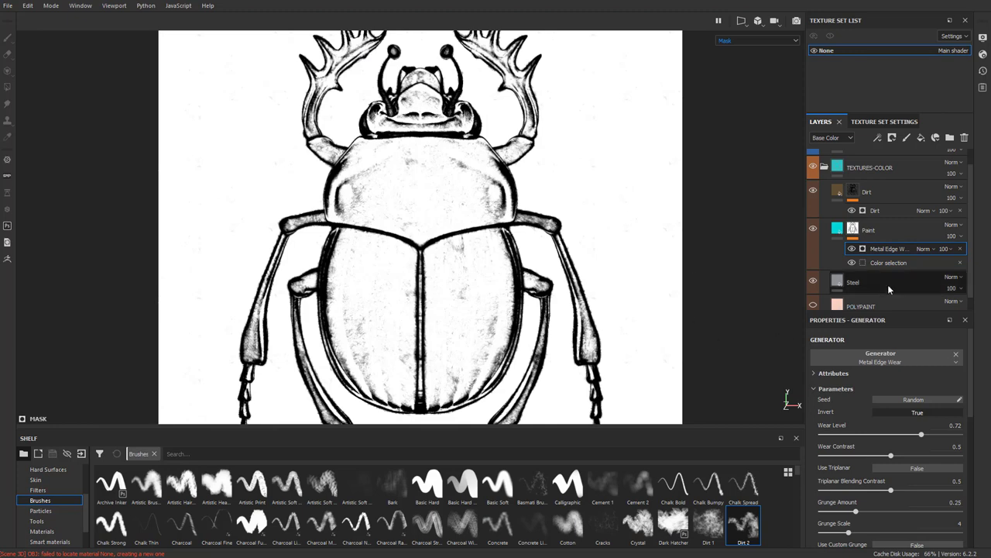
Set the Metal Edge Wear generator's blending mode to Multiply and compare the mask with the generator hidden and shown
left_click(933, 248)
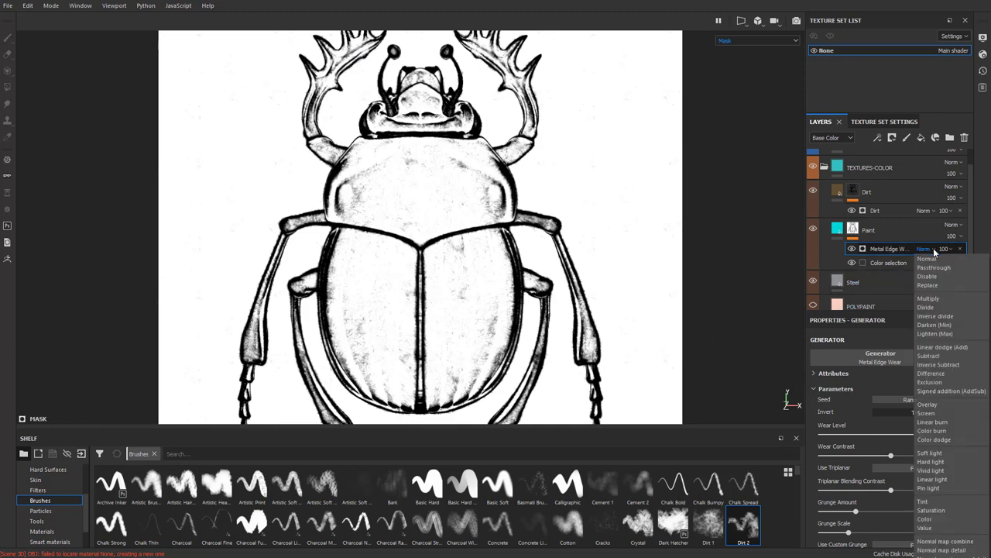
left_click(929, 298)
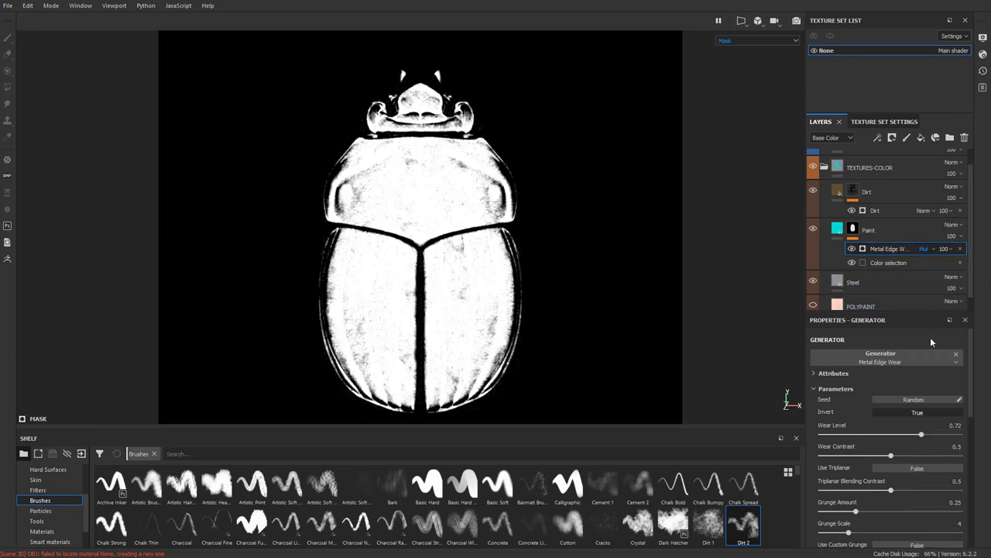
left_click(886, 263)
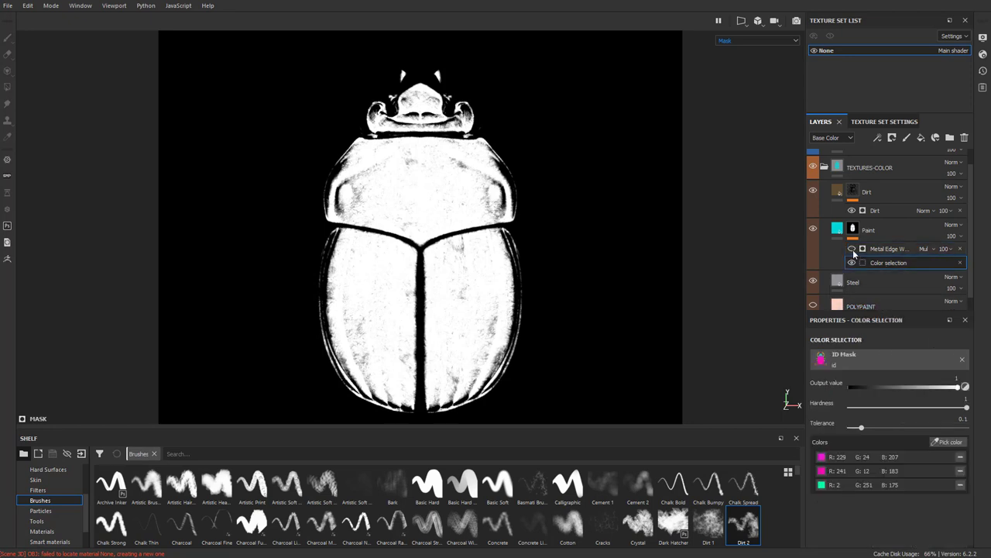
left_click(852, 250)
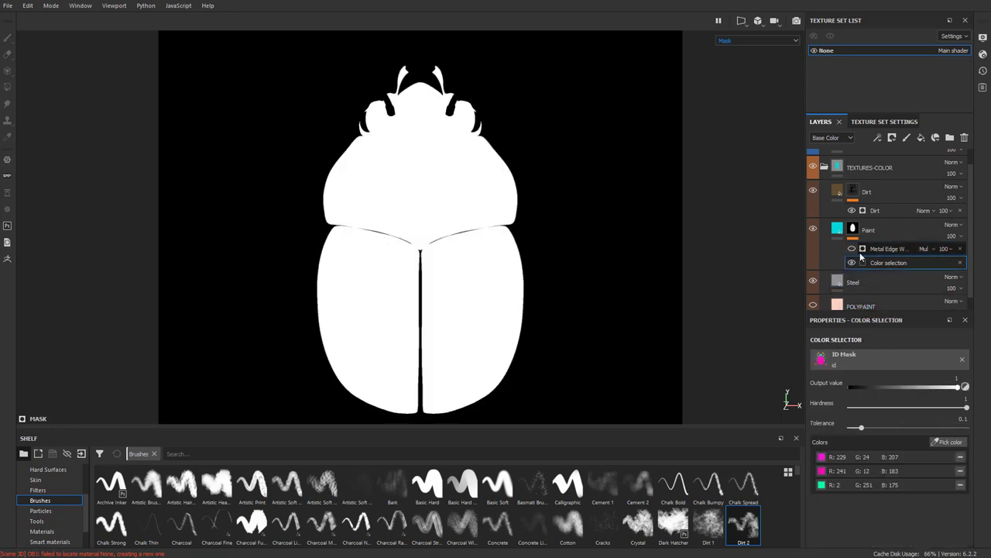
left_click(852, 249)
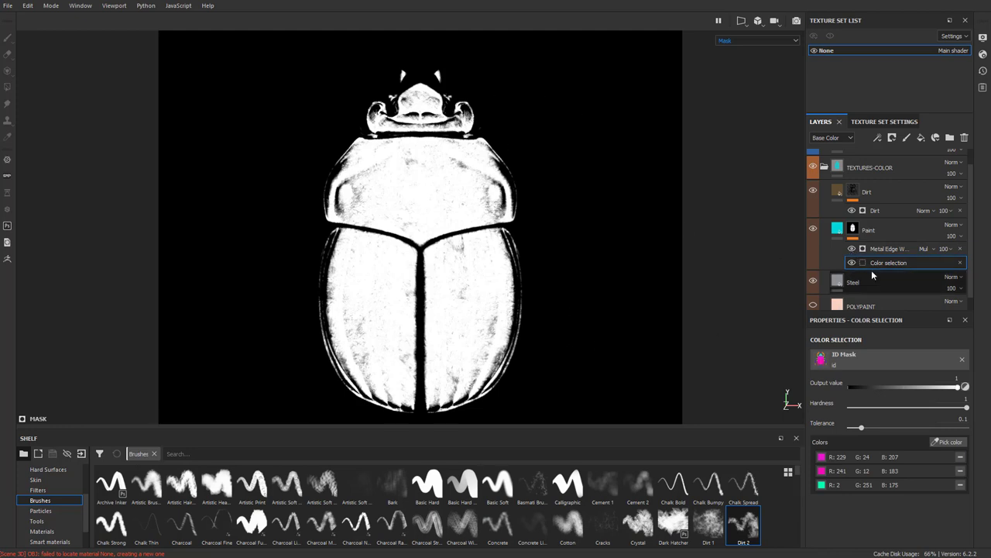
left_click(927, 252)
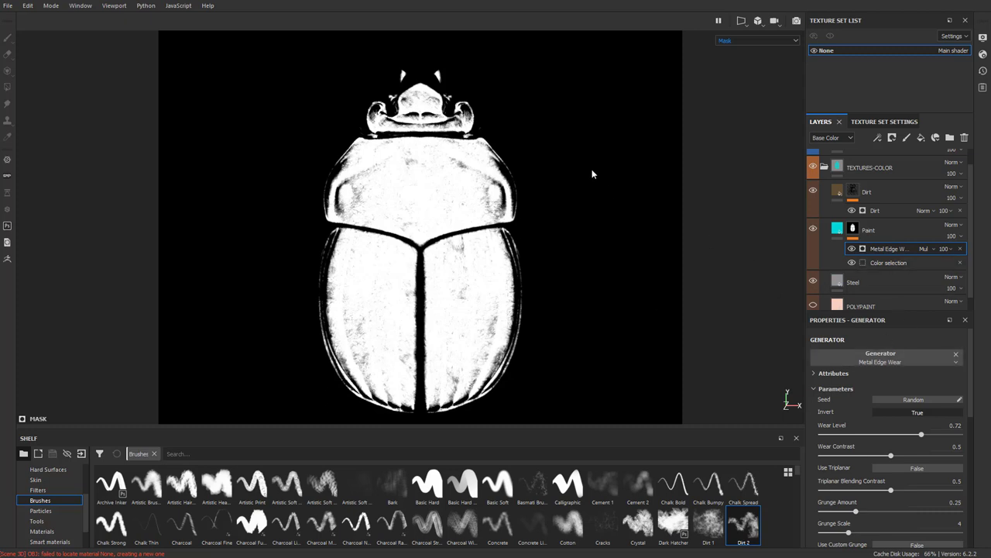
Return to the material view, check the Paint layer off and on, and set the edge wear's Wear Level to 0.74
key("m")
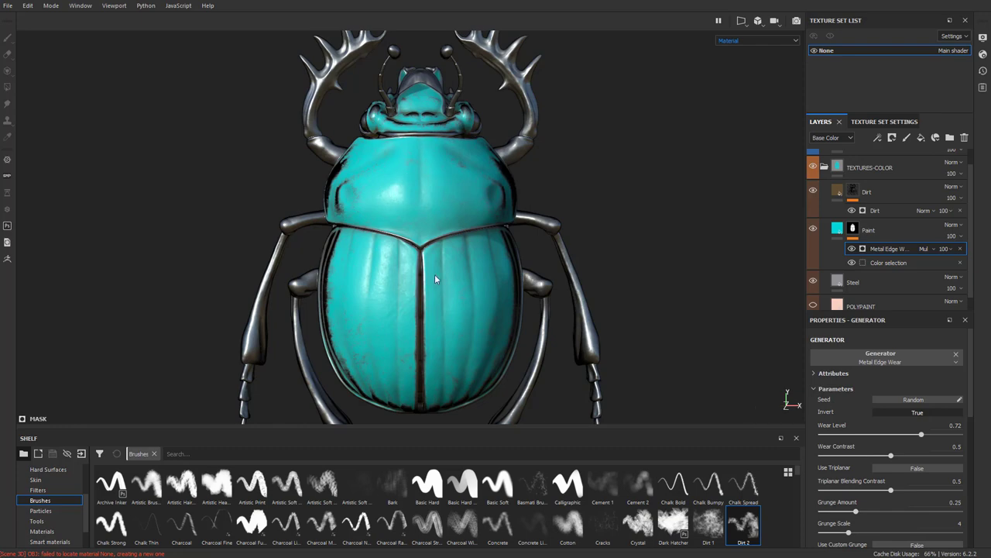
left_click(813, 229)
left_click(814, 229)
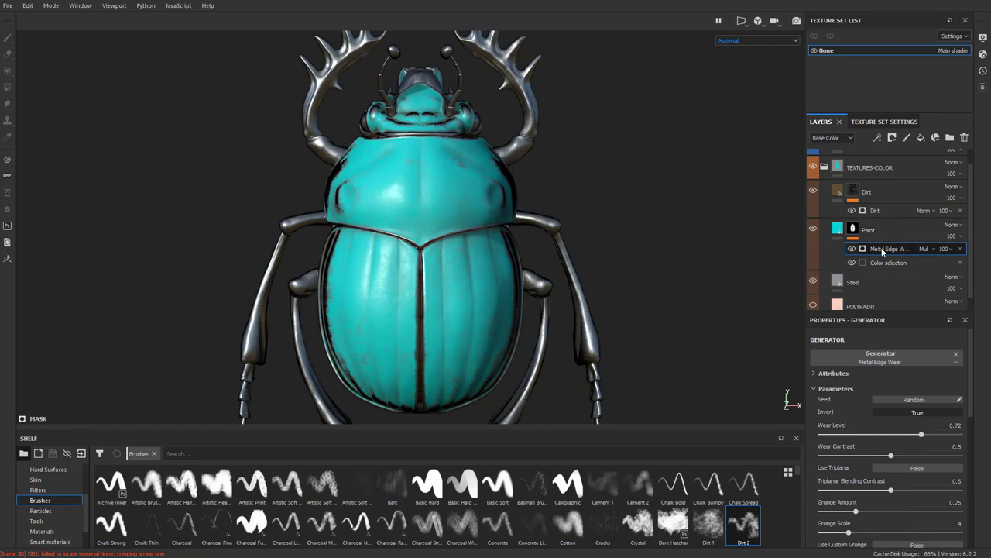
scroll(890, 358, "down", 2)
mouse_move(922, 372)
left_mouse_down()
mouse_move(937, 379)
mouse_move(926, 380)
left_mouse_up()
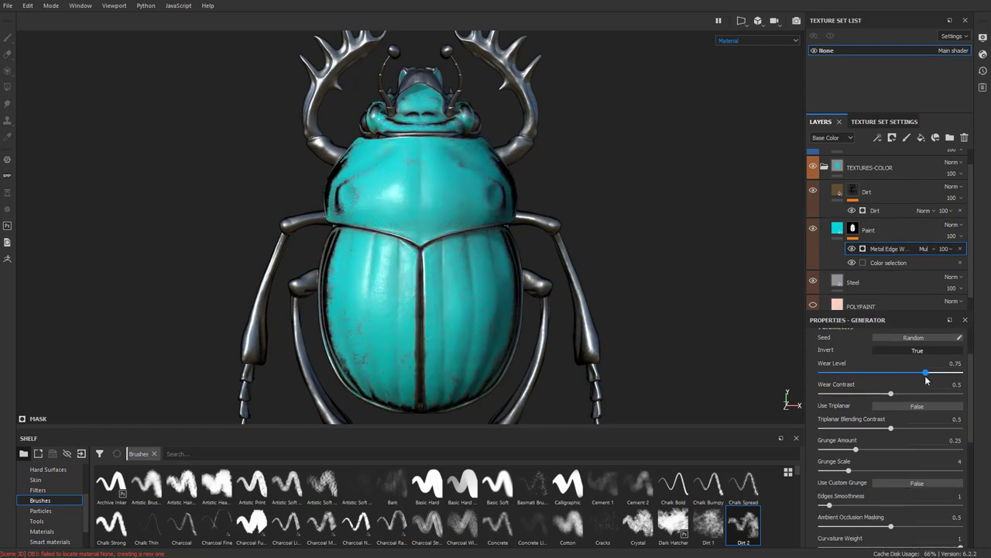
Add a paint effect above Metal Edge Wear in the Paint mask and choose the Scratches 3 brush by searching for "scratch"
right_click(882, 250)
left_click(914, 269)
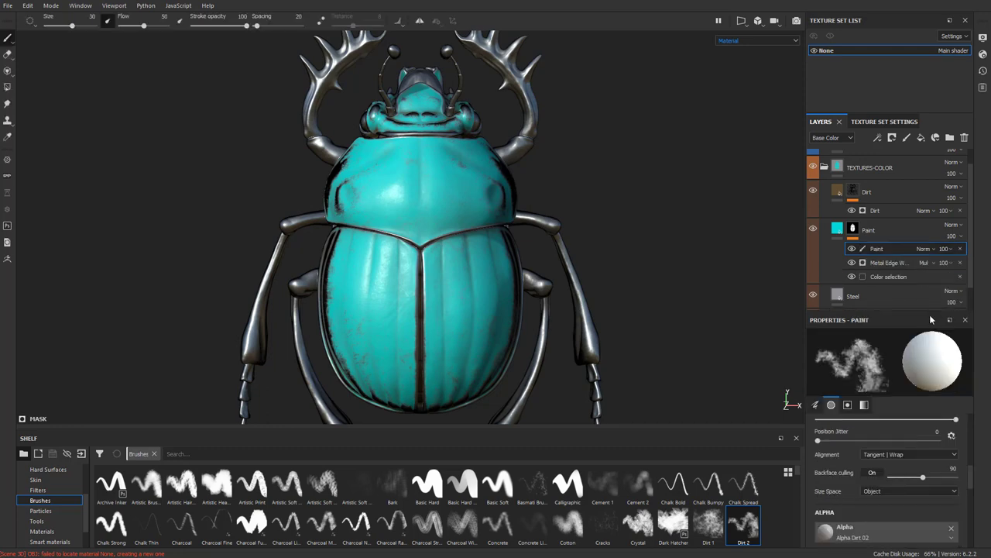
left_click(61, 492)
left_click(60, 501)
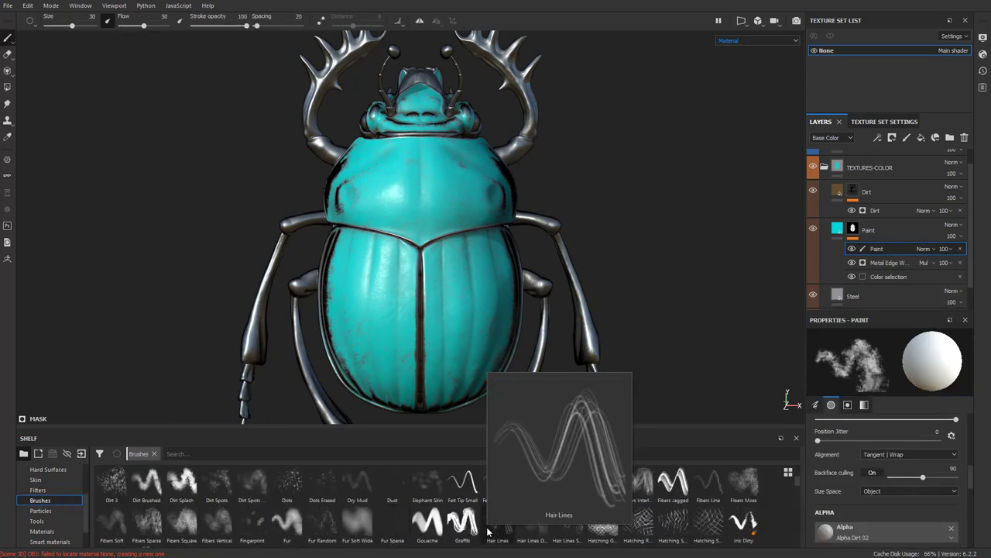
left_click(246, 454)
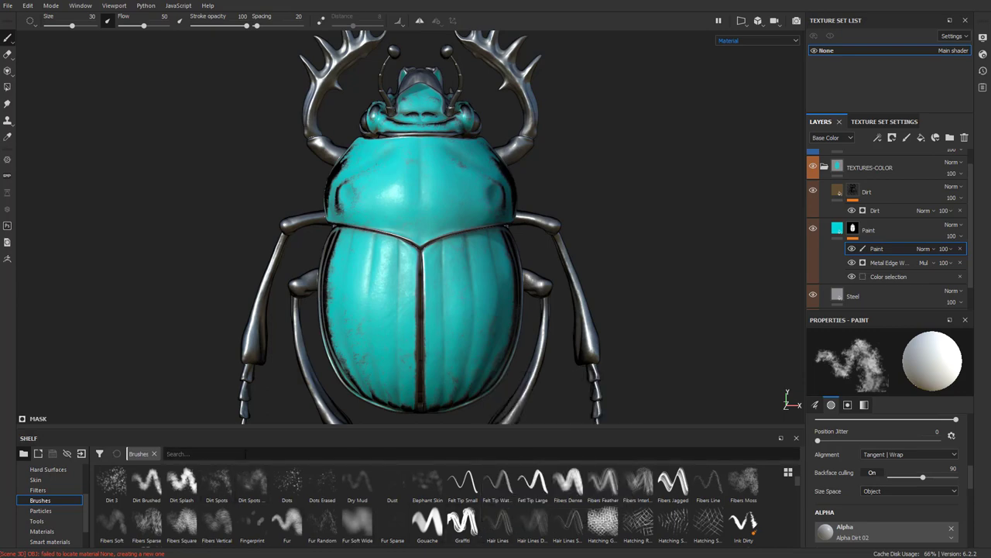
type("scratch")
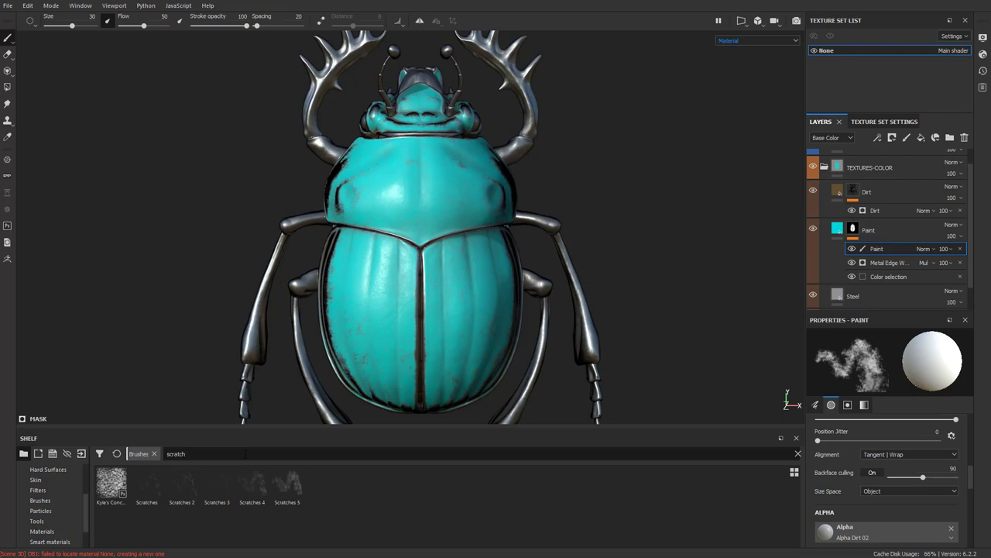
left_click(228, 486)
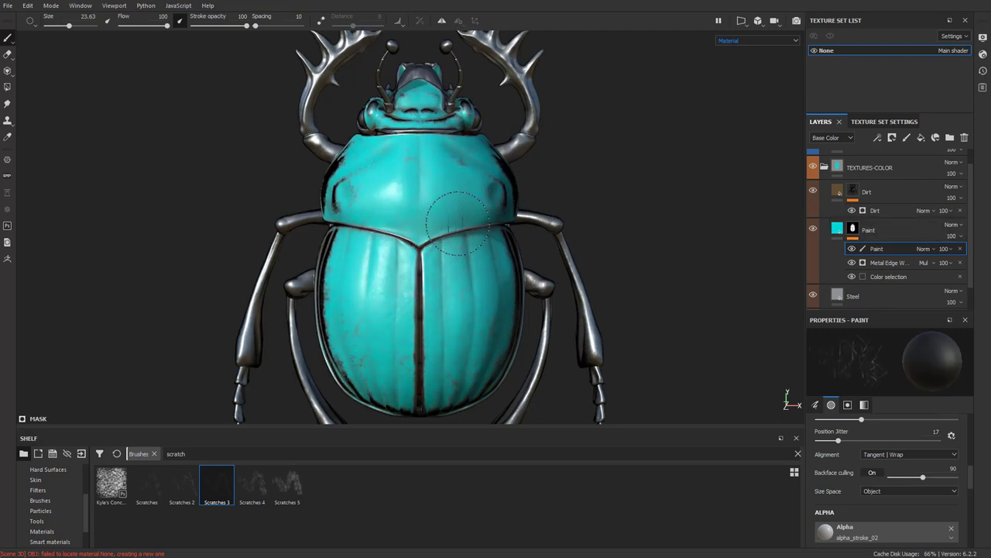
Paint scratches into the Paint mask over the beetle's thorax and wing cases using the Scratches 5 and Scratches 4 brushes
left_click(854, 228)
left_click(286, 484)
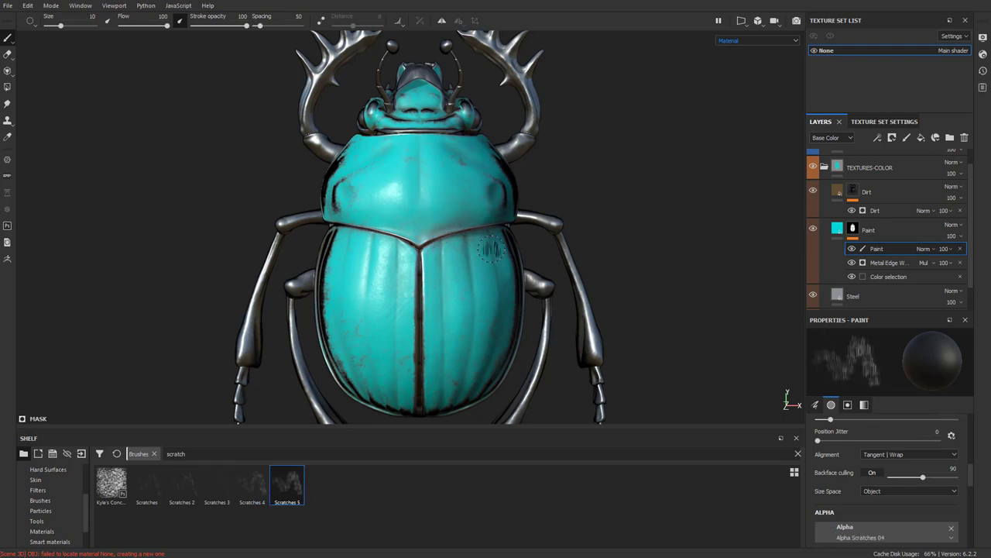
mouse_move(447, 232)
right_mouse_down("alt")
mouse_move(507, 234)
mouse_move(475, 249)
mouse_move(538, 243)
mouse_move(498, 258)
mouse_move(527, 252)
right_mouse_up("alt")
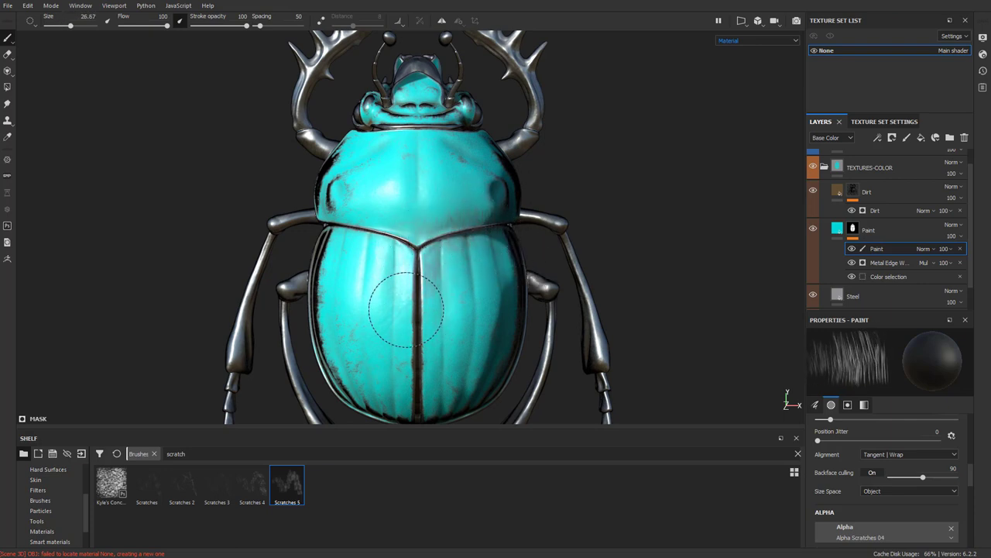
mouse_move(406, 310)
left_mouse_down()
mouse_move(398, 364)
mouse_move(457, 407)
left_mouse_up()
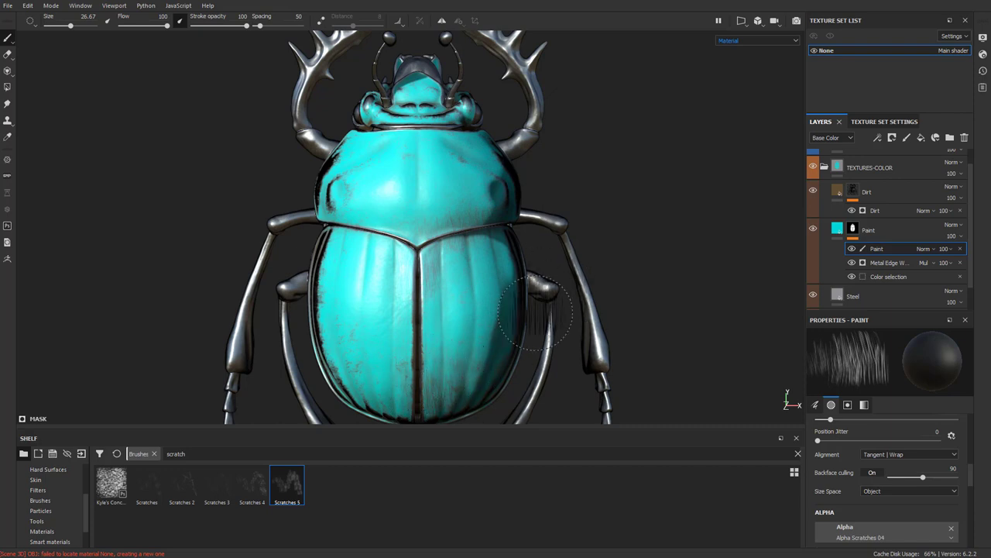
left_click(251, 484)
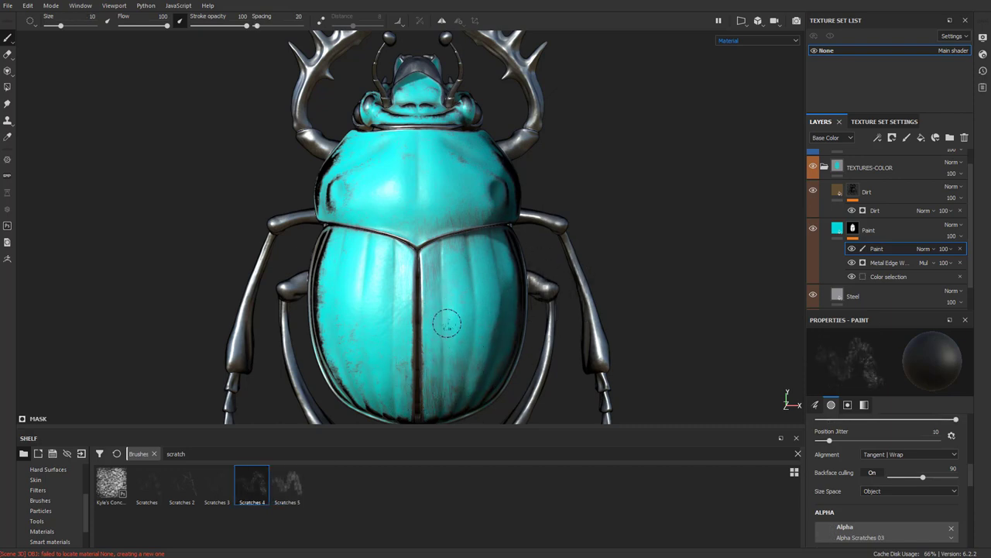
right_click_drag(447, 323, 489, 307, "ctrl")
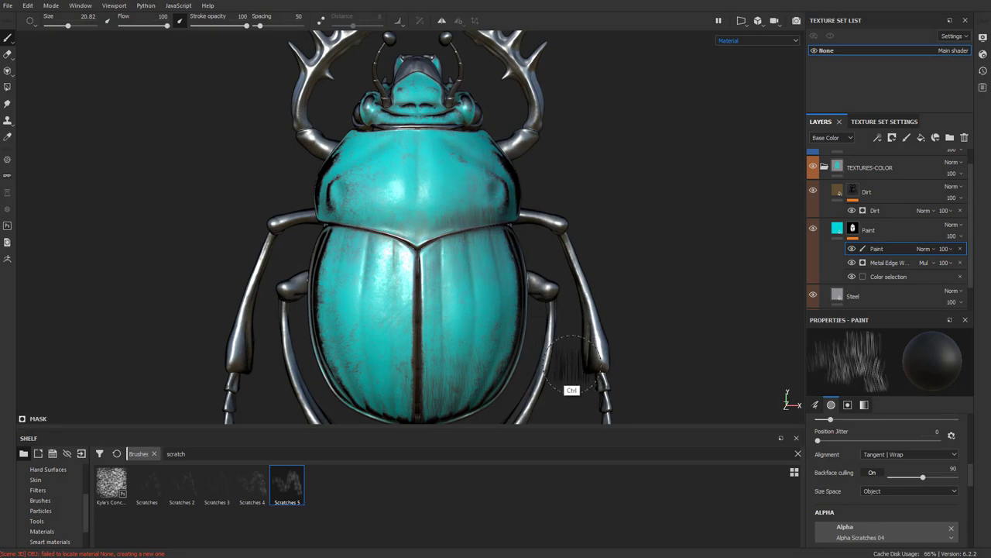
Rotate the Scratches 5 brush so its marks slant, and adjust its flow to 99 and its size to 26.44
key("ctrl")
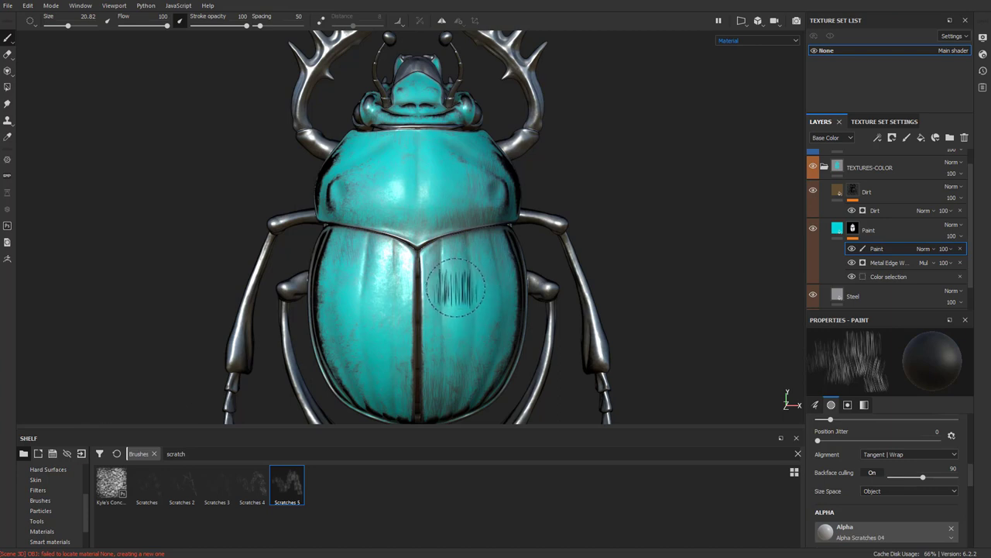
right_click_drag(472, 272, 491, 290, "ctrl")
mouse_move(485, 310)
left_mouse_down("ctrl")
mouse_move(481, 328)
mouse_move(486, 266)
mouse_move(467, 323)
mouse_move(477, 284)
mouse_move(476, 339)
mouse_move(482, 298)
mouse_move(498, 310)
mouse_move(504, 274)
mouse_move(504, 312)
mouse_move(431, 326)
mouse_move(563, 315)
mouse_move(290, 337)
left_mouse_up("ctrl")
mouse_move(591, 314)
left_mouse_down("ctrl")
mouse_move(270, 336)
mouse_move(568, 316)
mouse_move(507, 321)
left_mouse_up("ctrl")
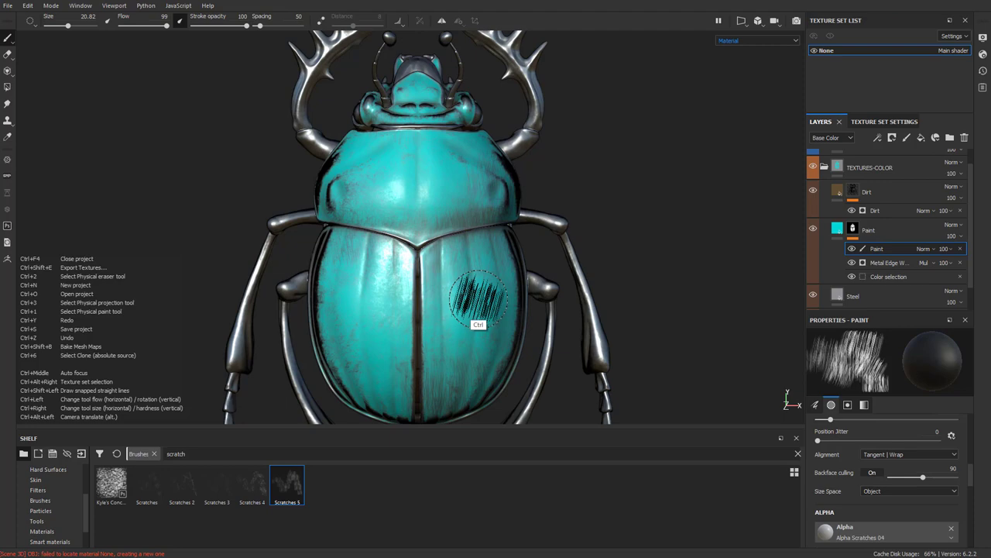
mouse_move(460, 302)
right_mouse_down("ctrl")
mouse_move(511, 307)
mouse_move(427, 317)
mouse_move(534, 308)
mouse_move(398, 316)
mouse_move(484, 313)
right_mouse_up("ctrl")
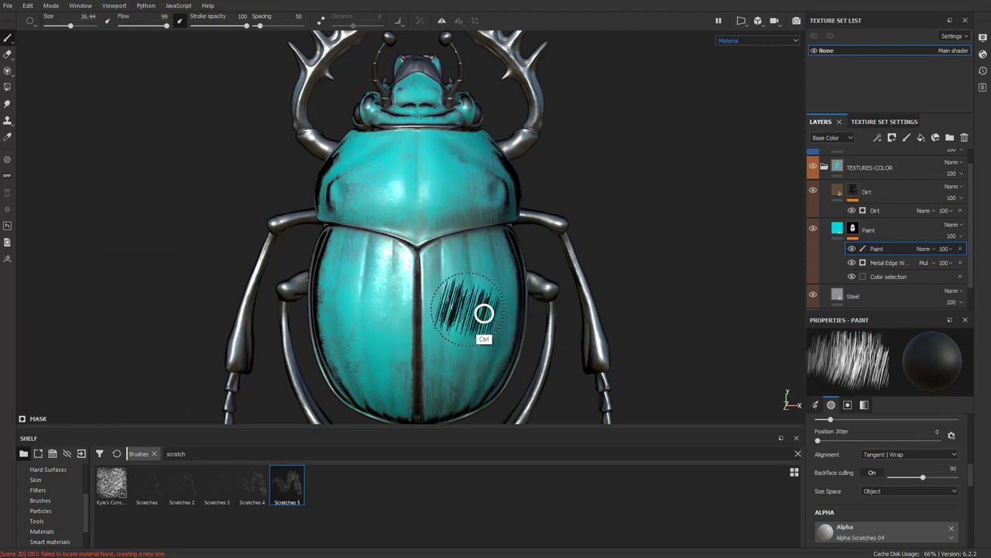
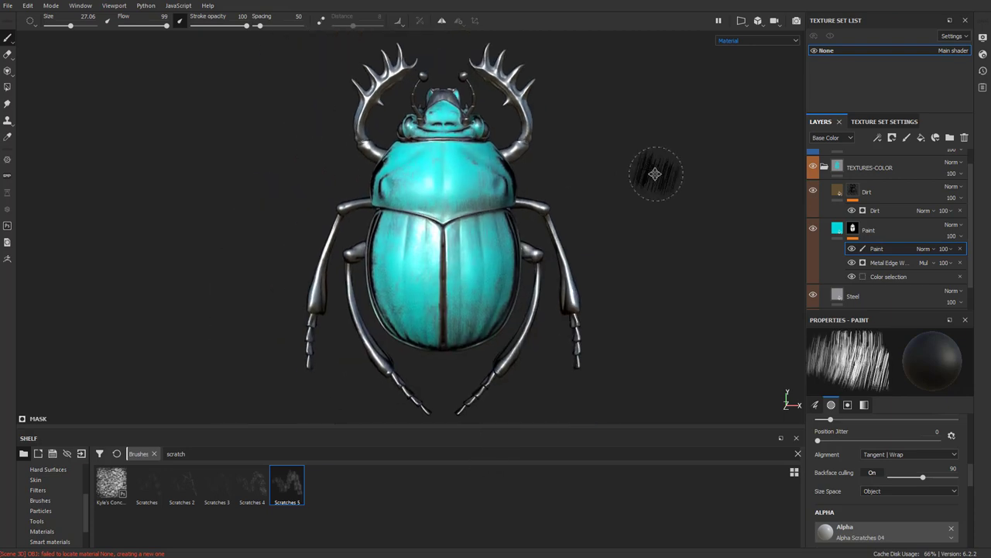
Remove the scratch paint effect from the Paint layer's mask and duplicate the Paint layer
left_click(960, 249)
left_click_drag(642, 215, 682, 221, "alt")
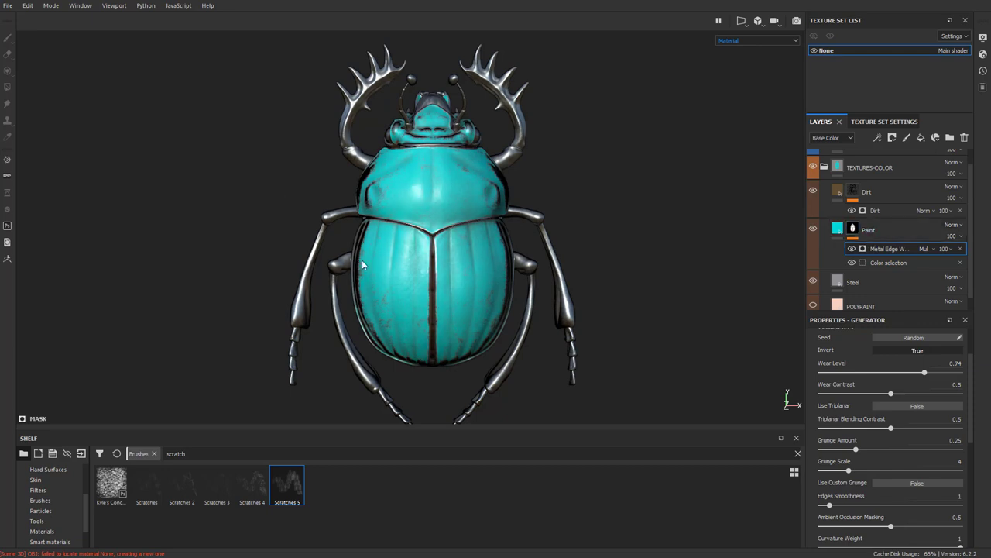
left_click(887, 226)
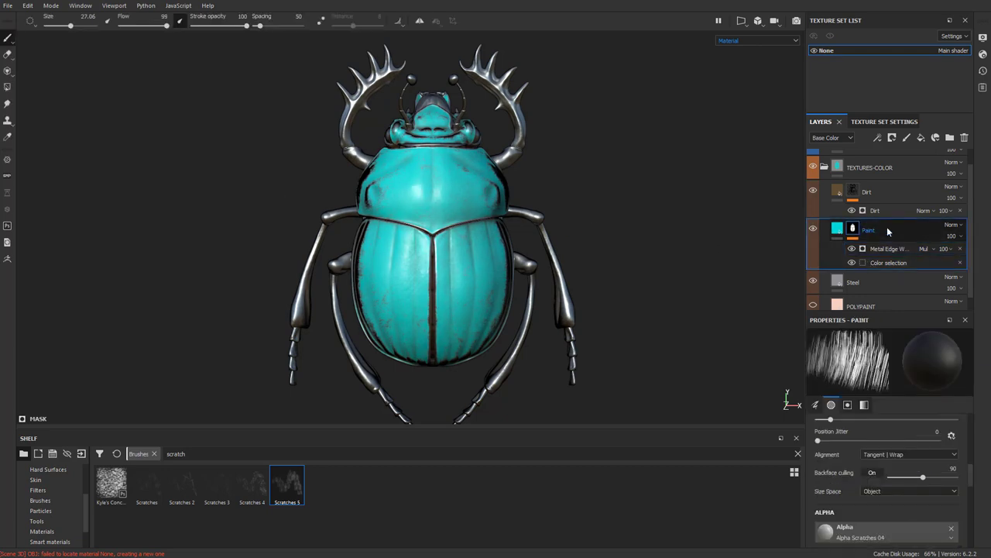
key("ctrl+d")
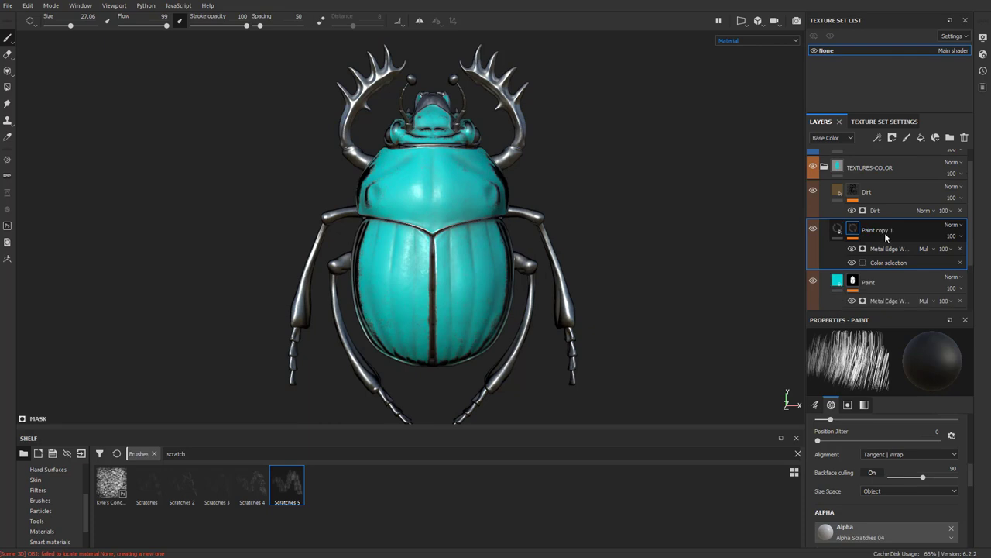
Change the base color of the duplicated Paint layer to yellow
left_click(837, 231)
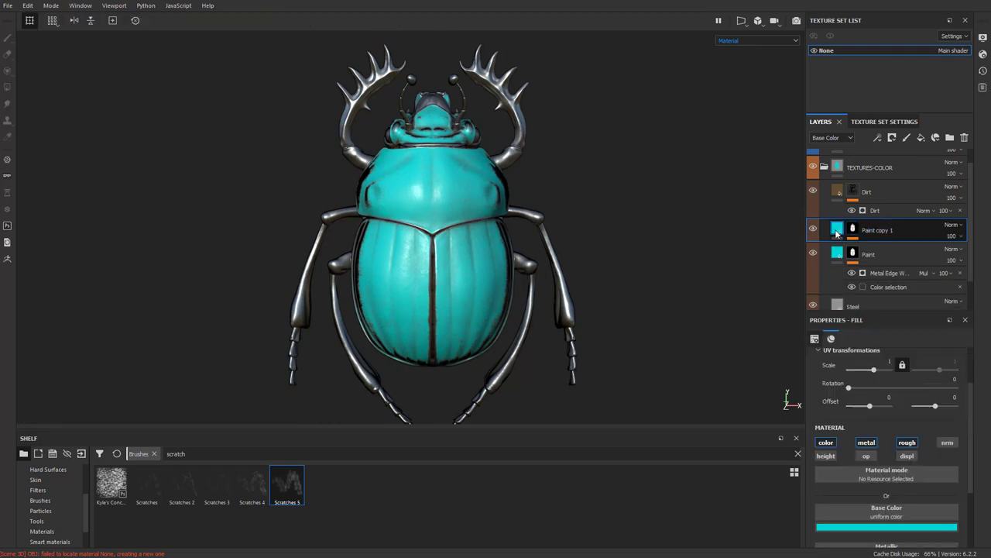
left_click(852, 522)
left_click(944, 493)
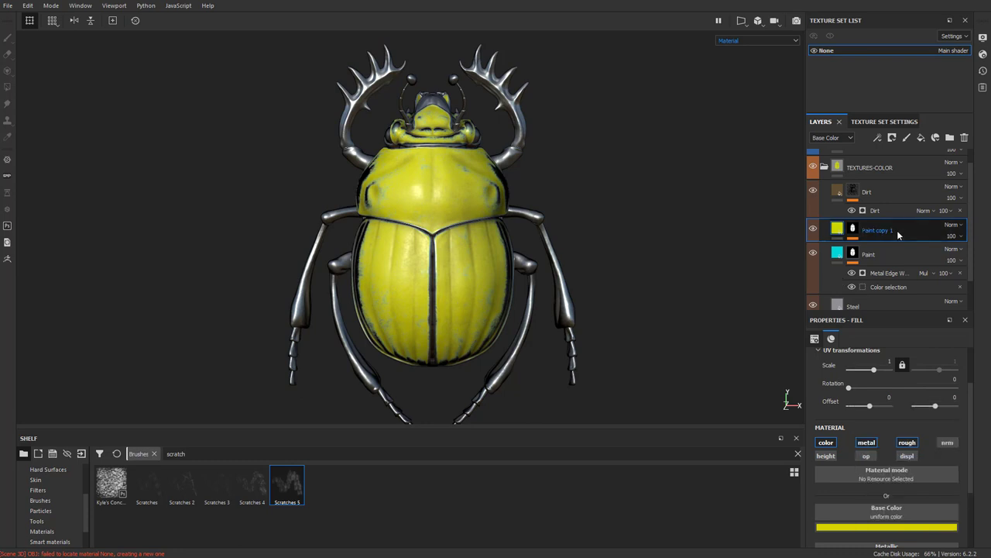
Replace the yellow layer's mask with a black mask and choose the Basic Hard brush
left_click(853, 230)
right_click(852, 230)
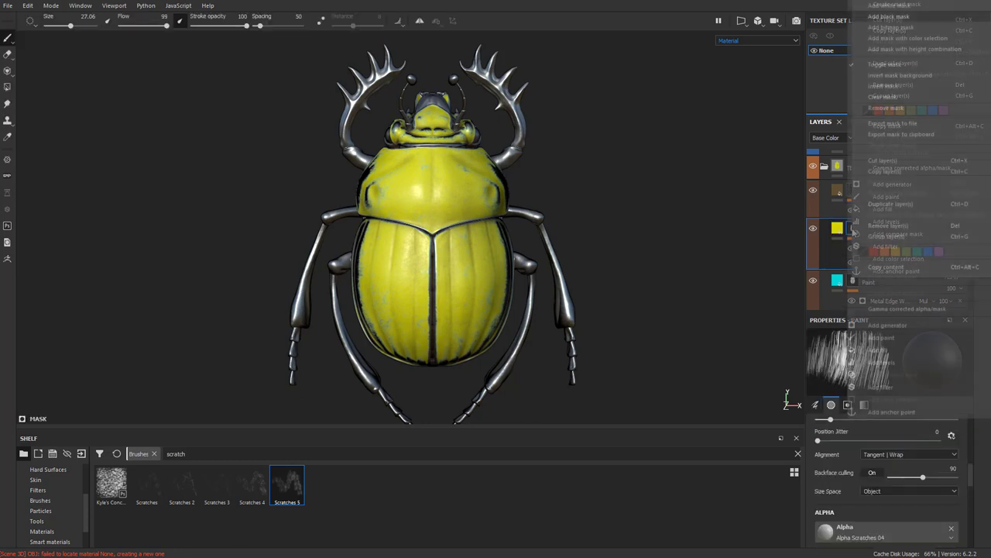
left_click(889, 16)
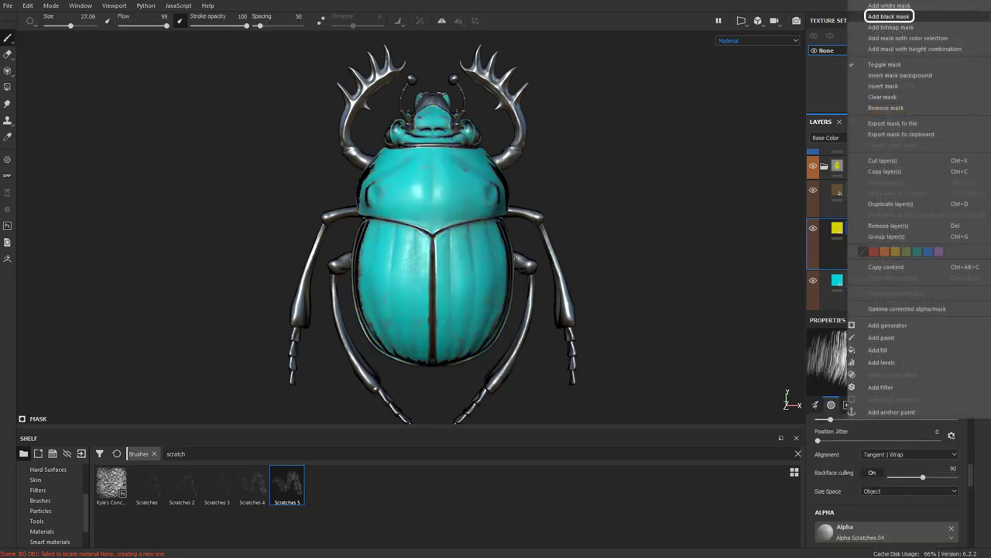
left_click(40, 500)
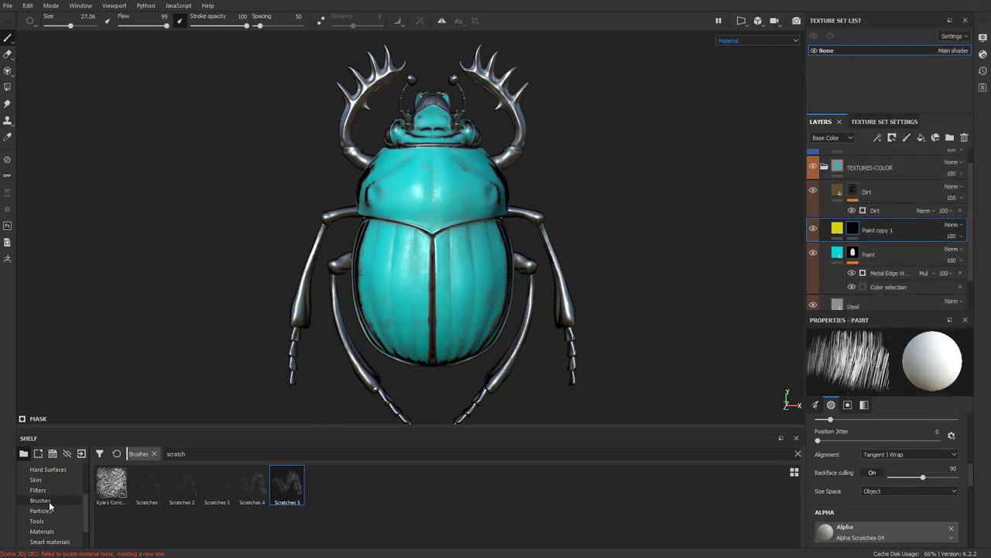
left_click(427, 484)
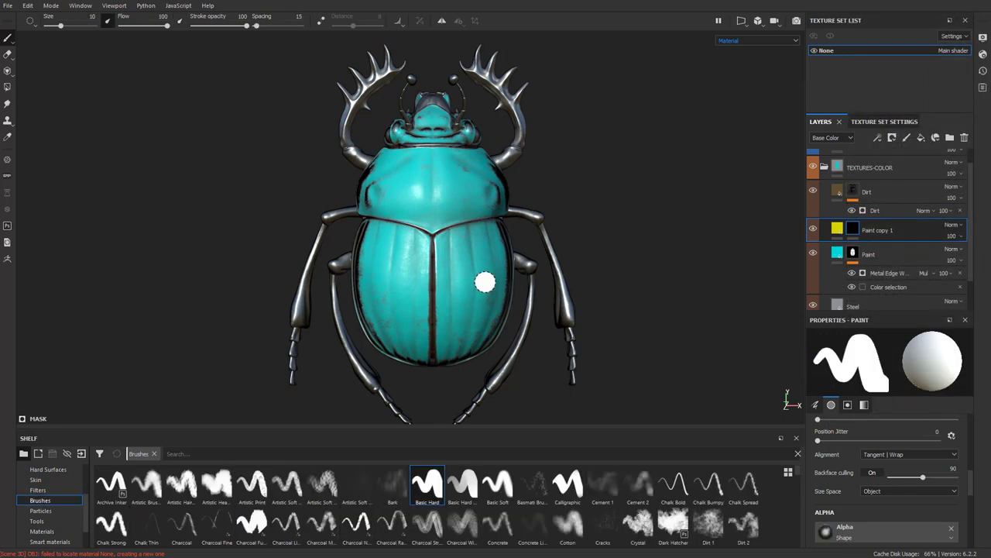
Paint three parallel diagonal stripes across the thorax directly in the yellow layer's mask, reducing the brush size to 3.54 and 1.72
mouse_move(511, 140)
right_mouse_down("alt")
mouse_move(597, 165)
mouse_move(645, 153)
right_mouse_up("alt")
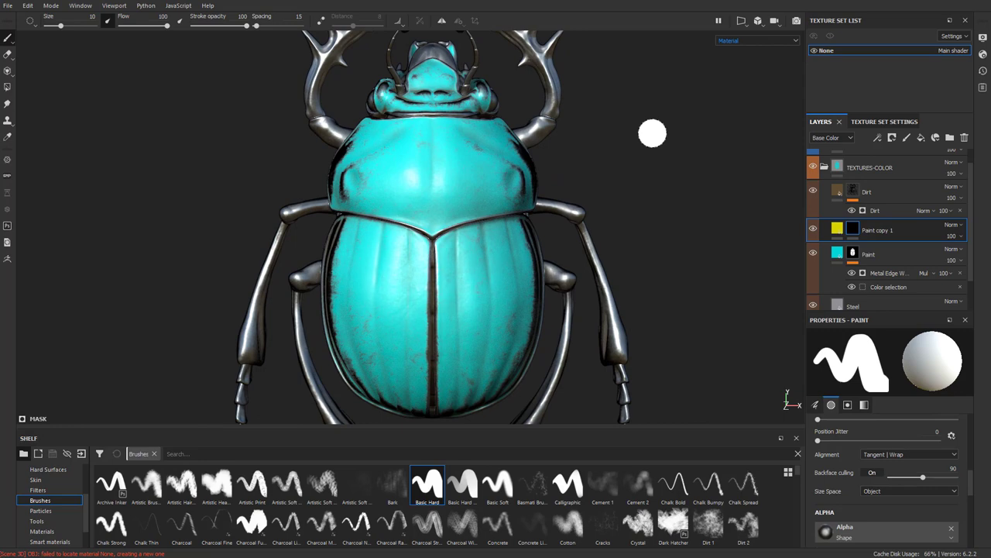
mouse_move(467, 140)
left_mouse_down()
mouse_move(432, 172)
mouse_move(453, 194)
mouse_move(438, 256)
mouse_move(476, 375)
left_mouse_up()
key("ctrl+z")
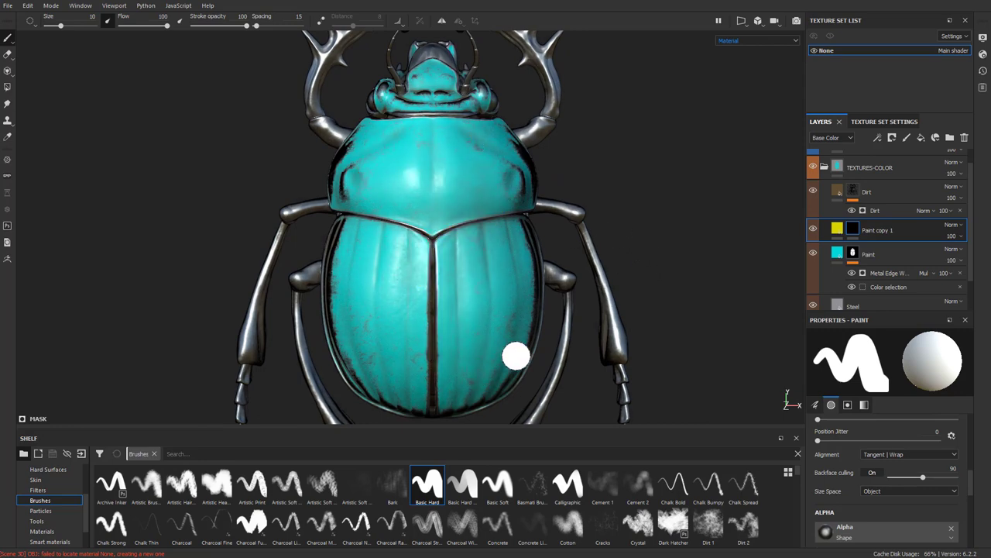
mouse_move(477, 135)
right_mouse_down("ctrl")
mouse_move(463, 135)
mouse_move(512, 146)
mouse_move(504, 146)
right_mouse_up("ctrl")
left_click(485, 125)
left_click(380, 210, "shift")
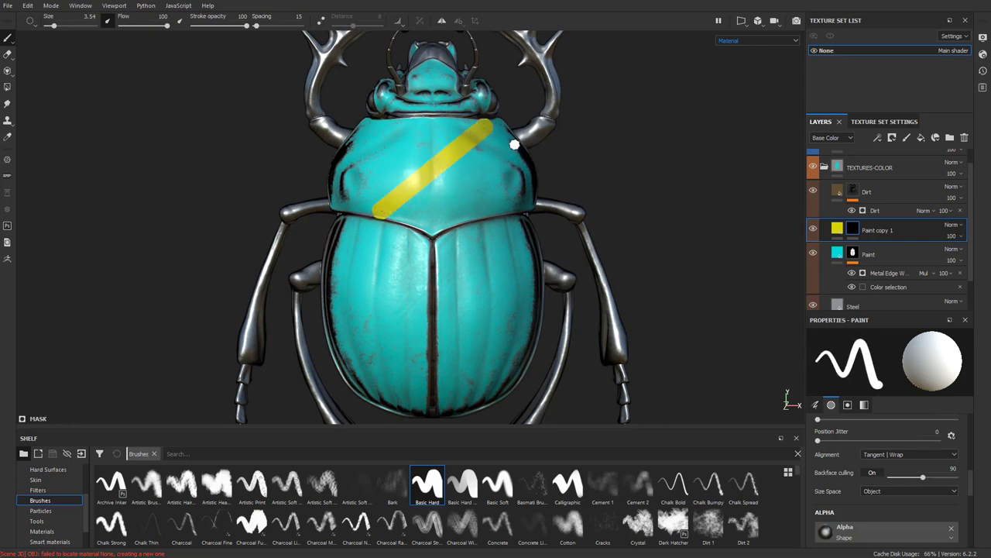
left_click(509, 132)
left_click(403, 222, "shift")
right_click_drag(485, 188, 461, 189, "ctrl")
left_click(512, 147)
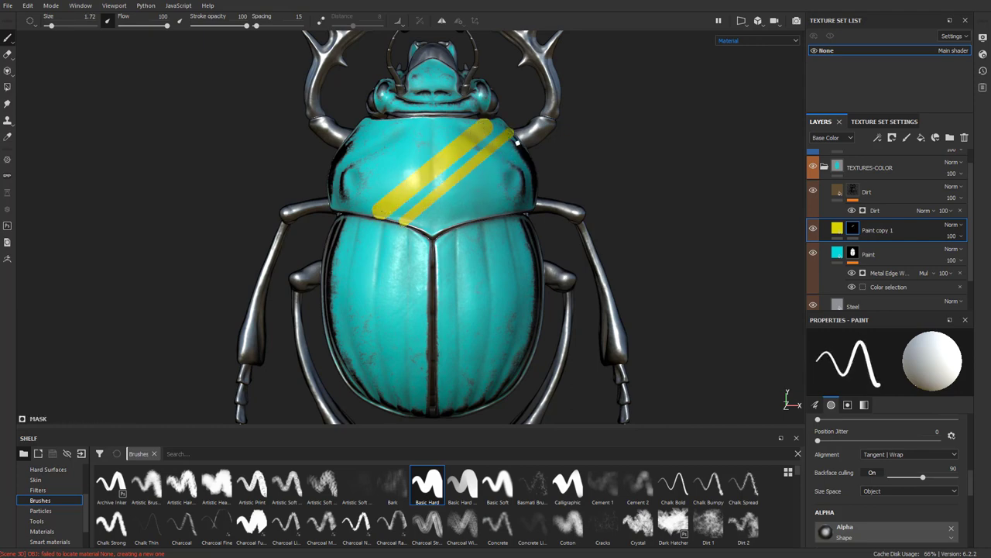
left_click(419, 229, "shift")
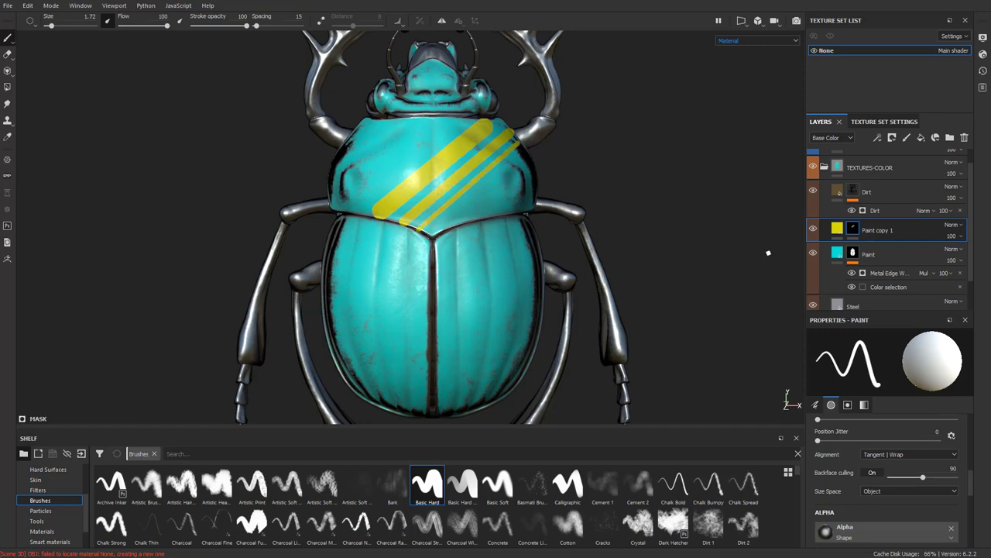
View the yellow layer's mask on its own and return to the material view
left_click(851, 228)
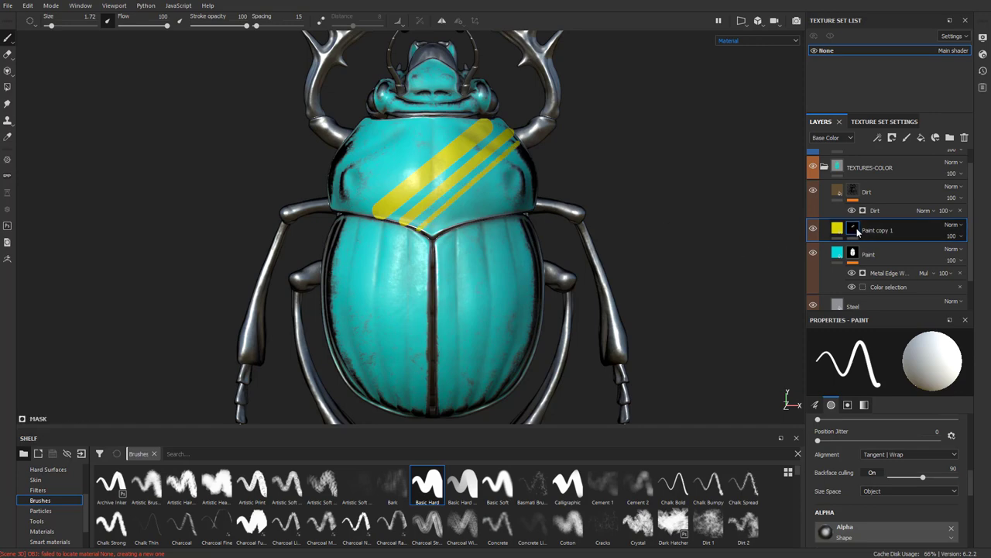
left_click(855, 230, "alt")
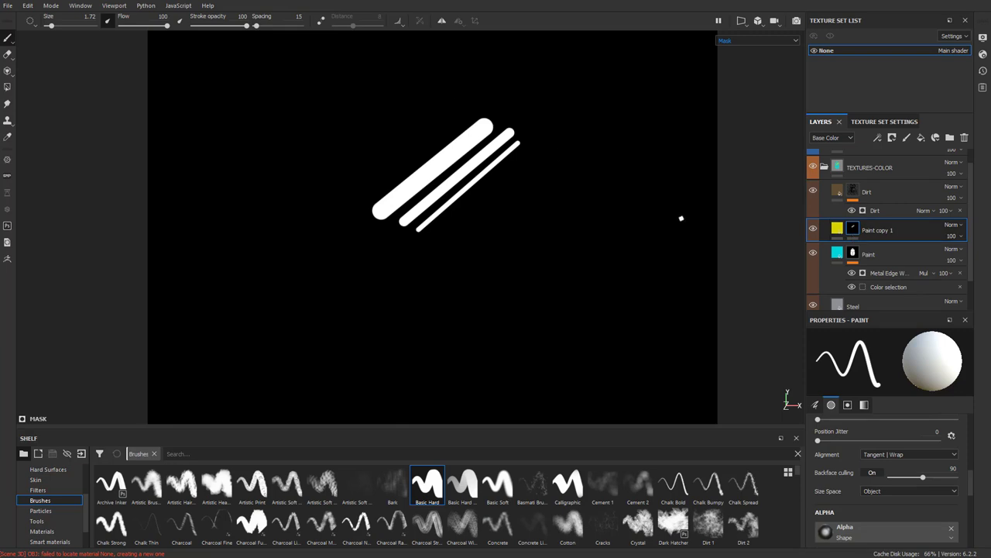
key("m")
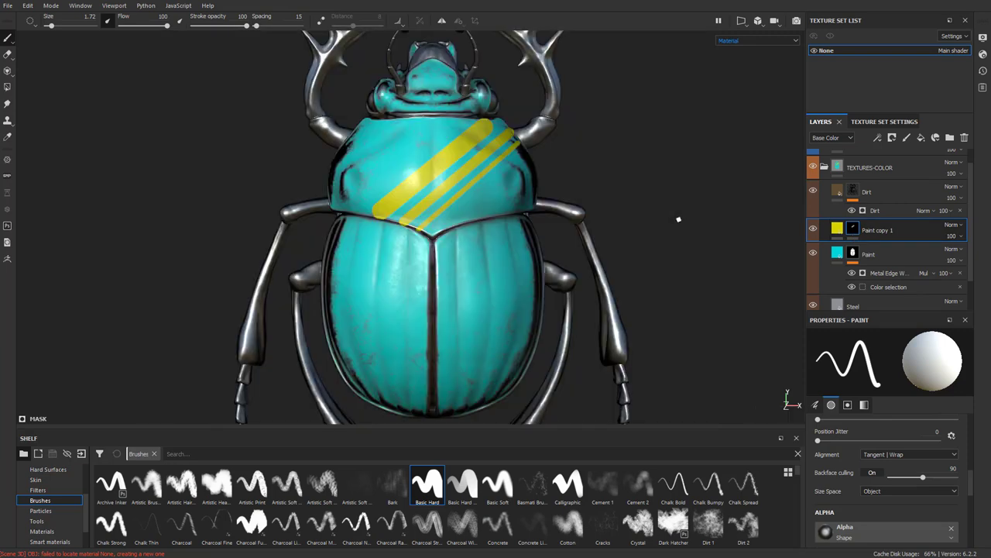
Reset the yellow layer's mask to black and add a paint effect to it
right_click(853, 227)
left_click(899, 232)
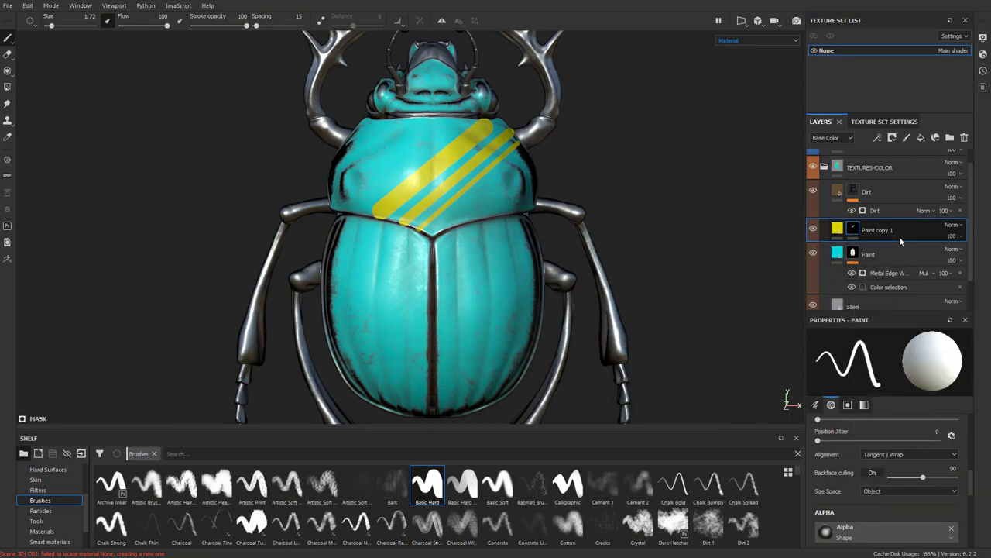
right_click(854, 229)
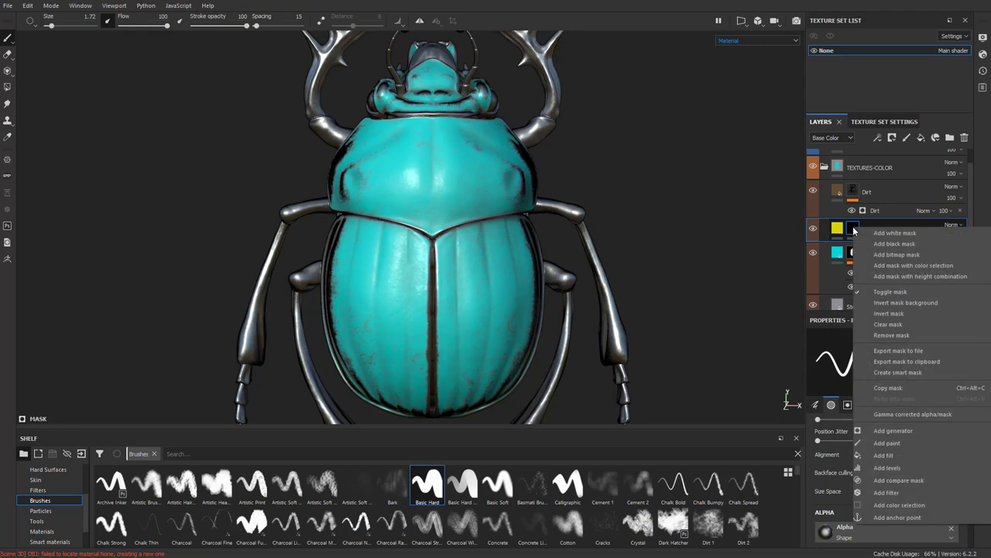
left_click(889, 443)
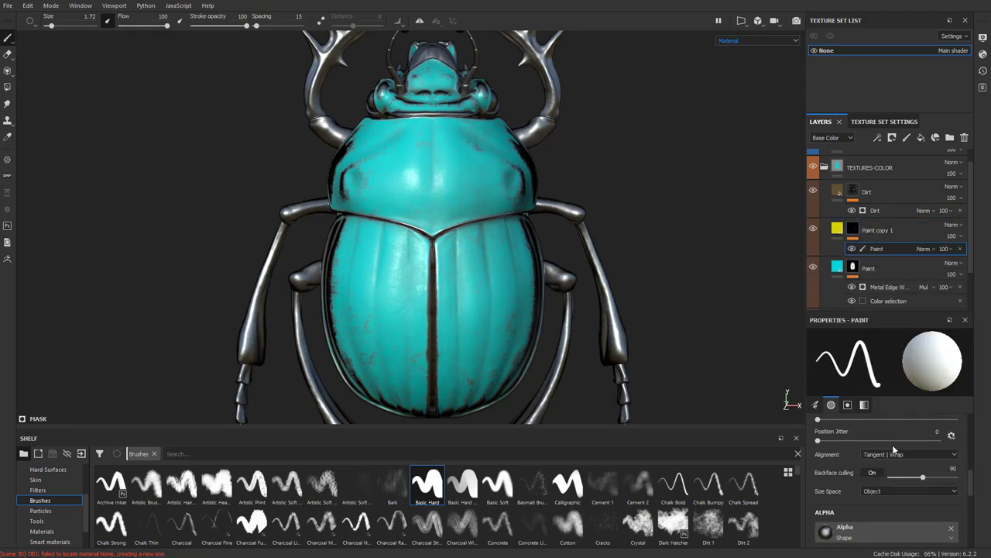
Paint a wide diagonal stripe with brush size 7.54 from the thorax's upper right to the left wing case's outer edge
left_click_drag(467, 143, 469, 147, "alt")
left_click(499, 121)
mouse_move(469, 147)
right_mouse_down("ctrl")
mouse_move(481, 145)
mouse_move(482, 124)
right_mouse_up("ctrl")
left_click(432, 233, "shift")
key("ctrl+z")
left_click(482, 124)
left_click(335, 335, "shift")
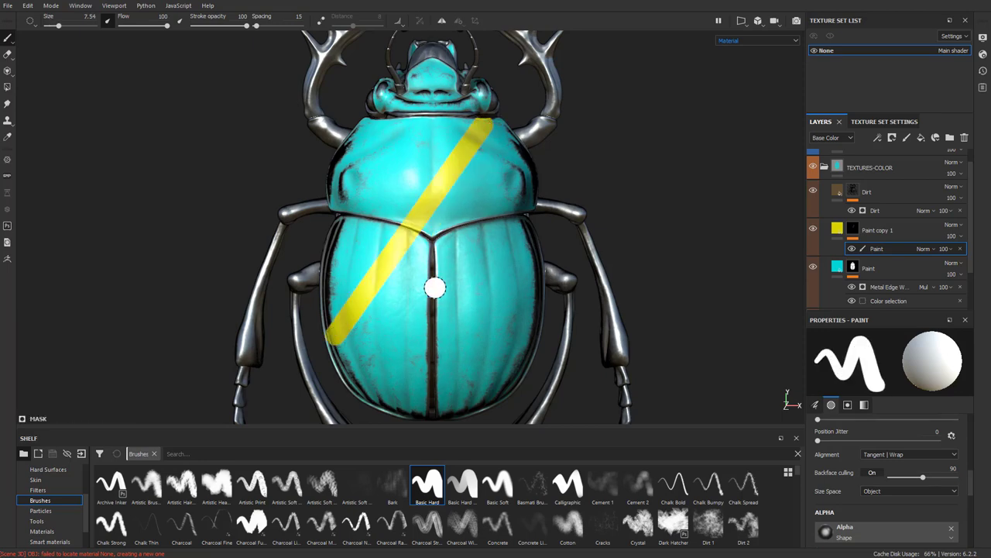
Paint two thinner stripes parallel to the wide one, using brush sizes 4.03 and 2.46
right_click_drag(436, 284, 425, 283, "ctrl")
left_click(506, 131)
left_click(343, 368, "shift")
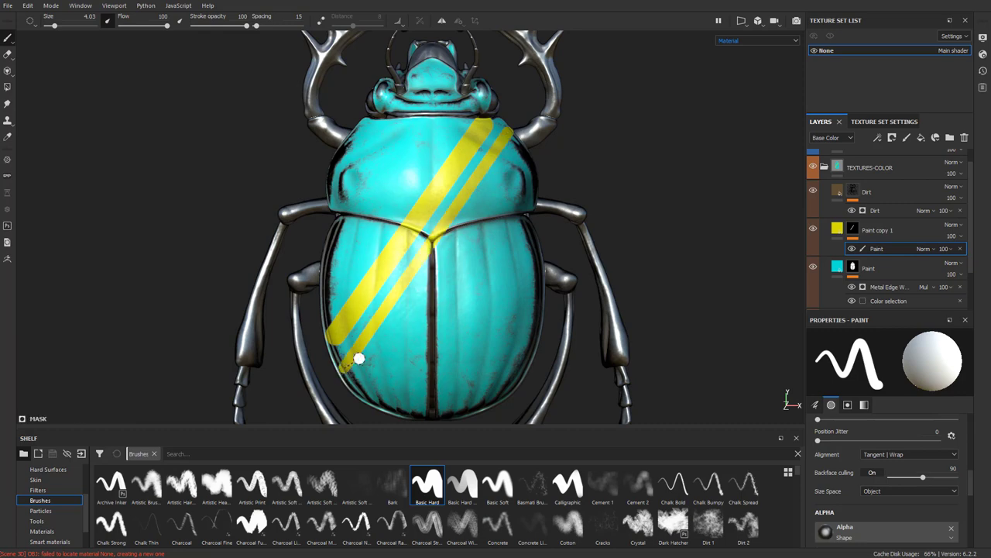
right_click_drag(457, 233, 449, 232, "ctrl")
left_click(520, 145)
left_click(352, 382, "shift")
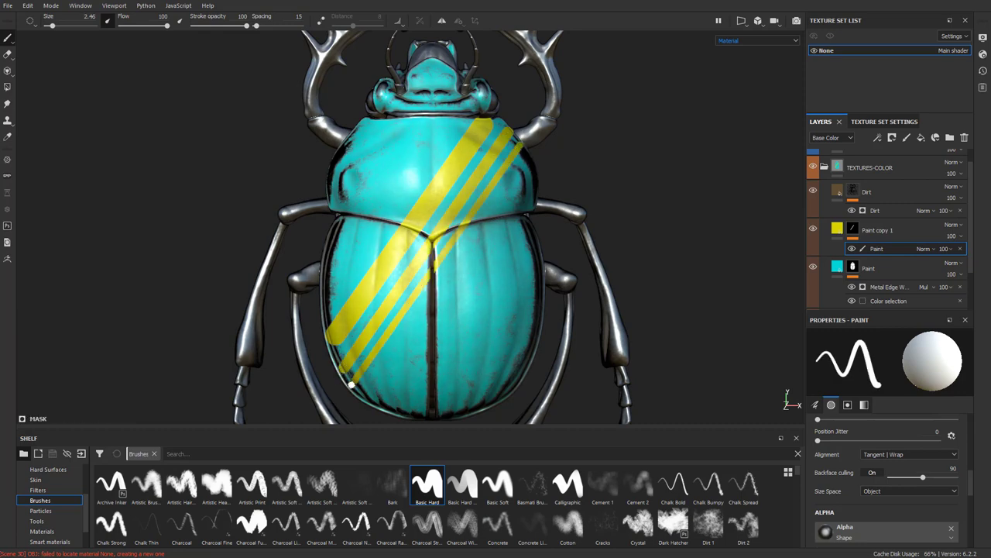
Enable the height channel on the yellow stripe layer and set its Height to 0.0661
left_click(839, 229)
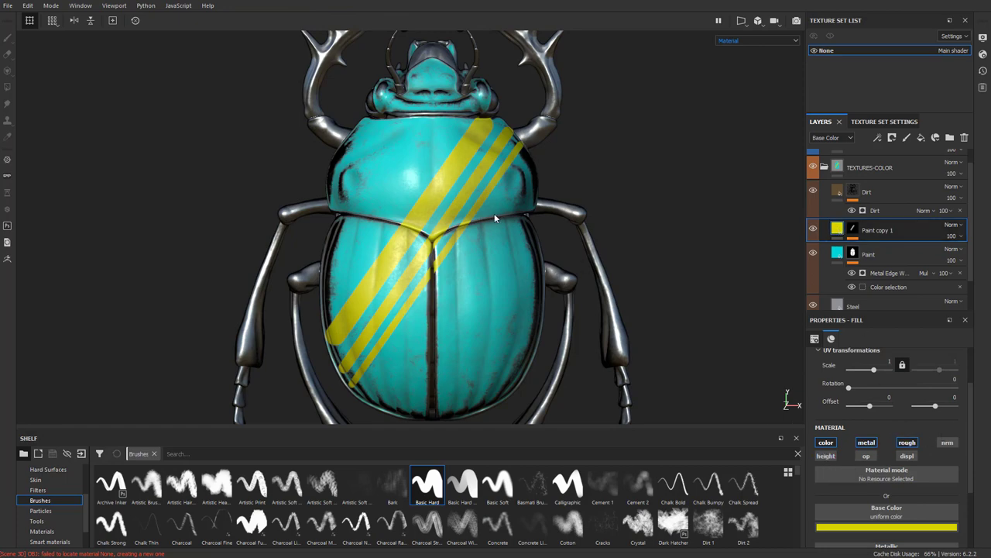
left_click(829, 456)
scroll(902, 474, "down", 4)
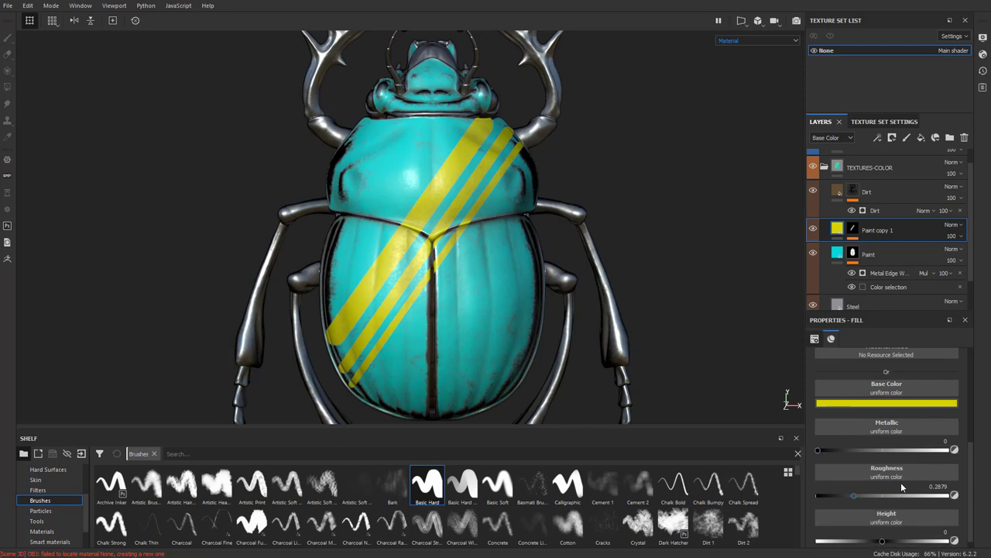
scroll(878, 511, "down", 1)
left_click_drag(882, 535, 886, 533)
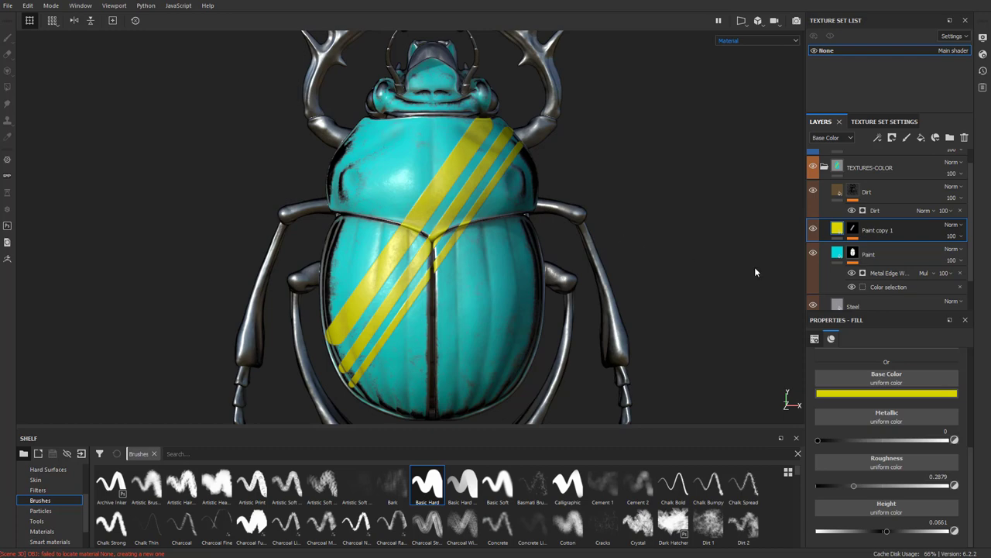
Add a Metal Edge Wear generator above the paint effect in the yellow stripe layer's mask
left_click(854, 229)
right_click(855, 230)
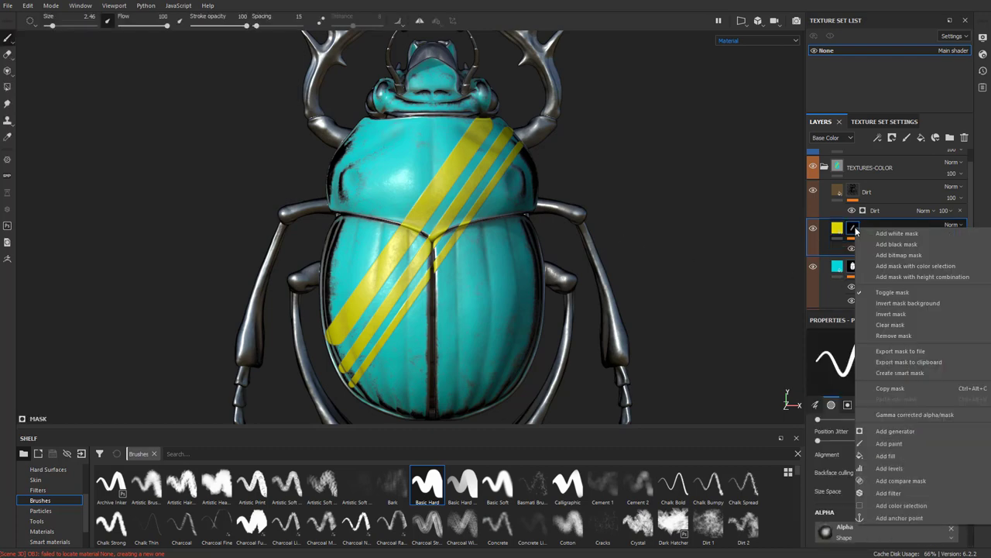
left_click(902, 223)
right_click(854, 230)
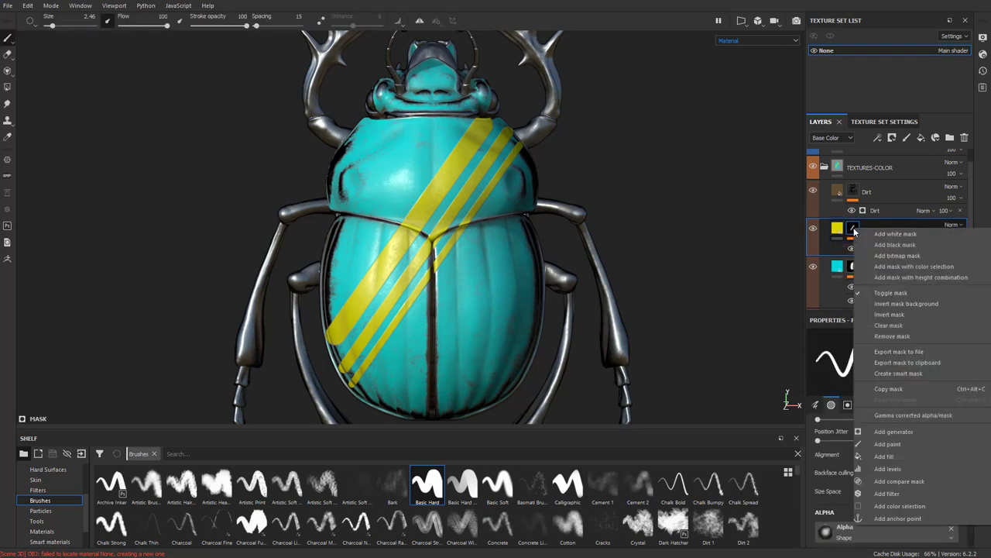
left_click(878, 432)
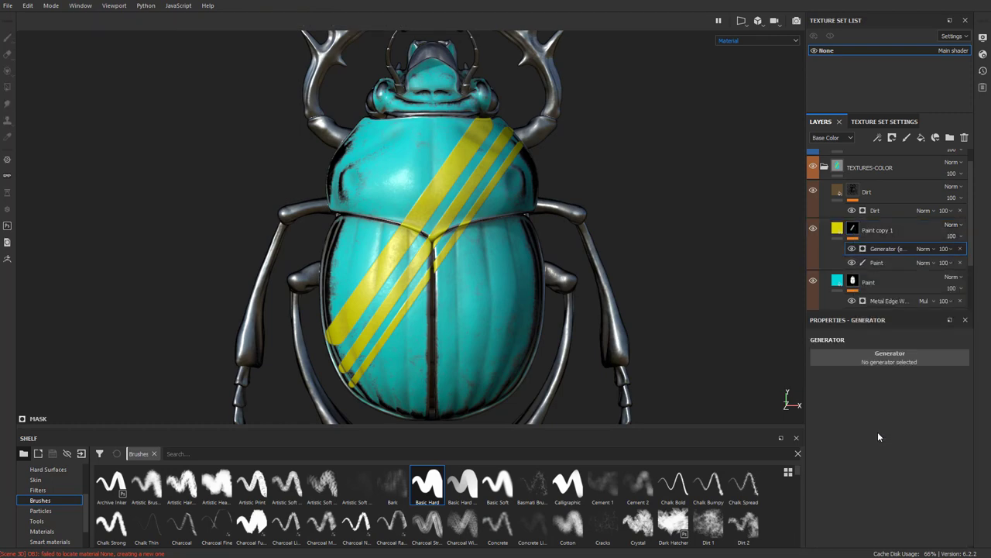
left_click(883, 360)
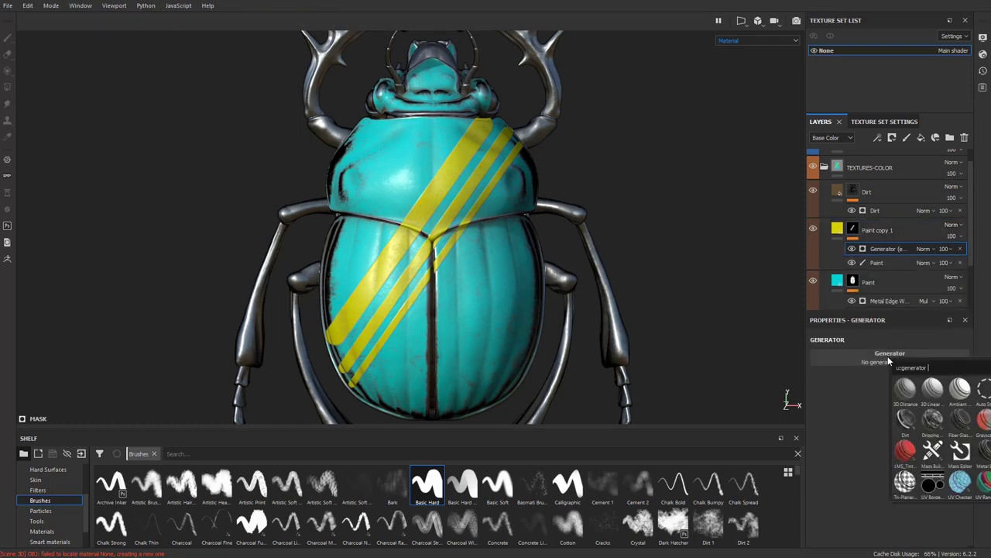
left_click(986, 456)
Set the stripe mask's Metal Edge Wear generator to Invert True and its blending mode to Multiply
left_click(906, 412)
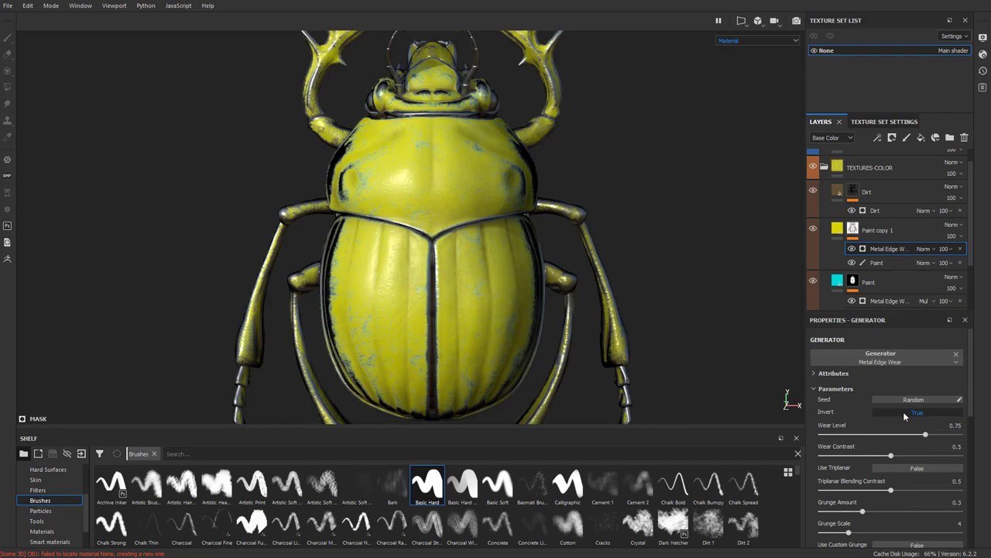
left_click(923, 248)
left_click(929, 298)
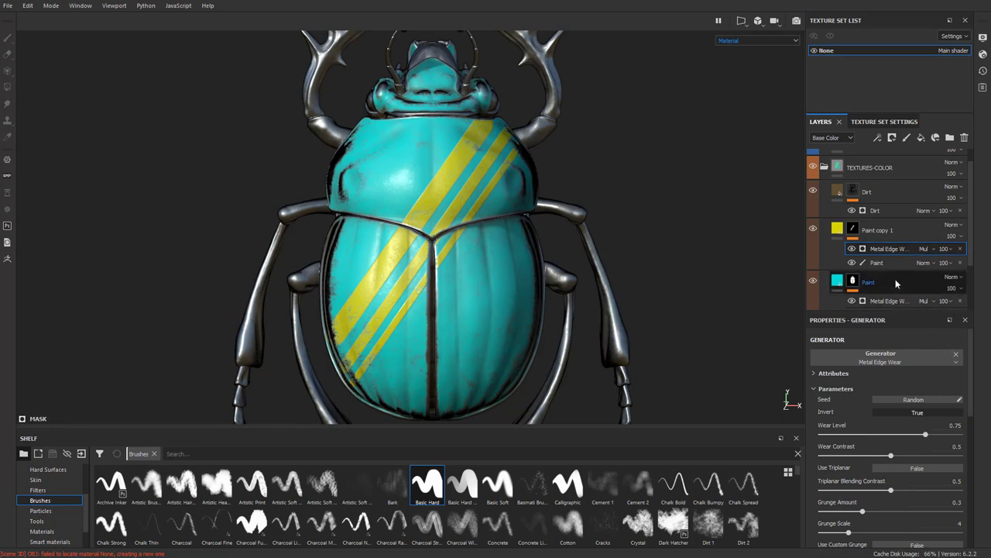
Group the yellow stripe layer and the cyan Paint layer into a folder
left_click(892, 229)
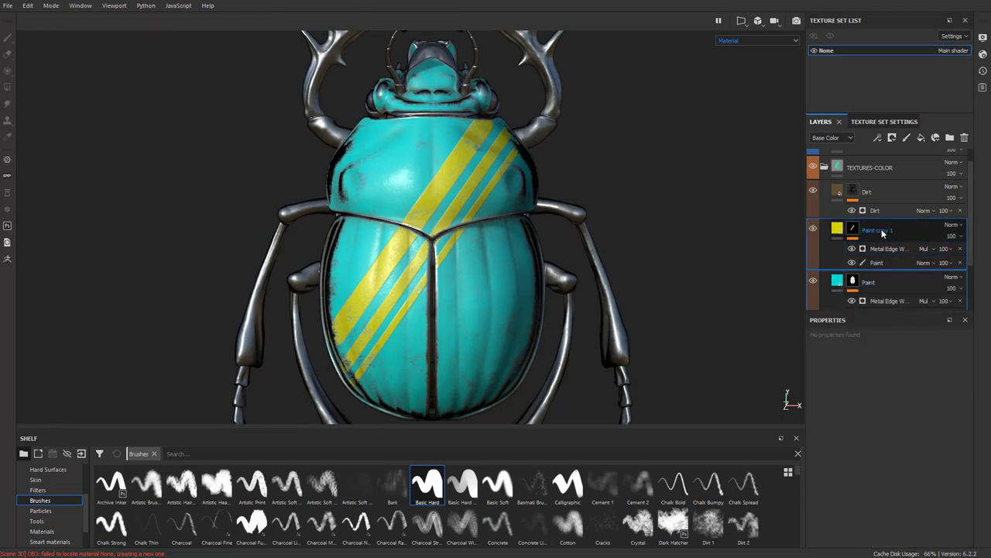
left_click(875, 281, "ctrl")
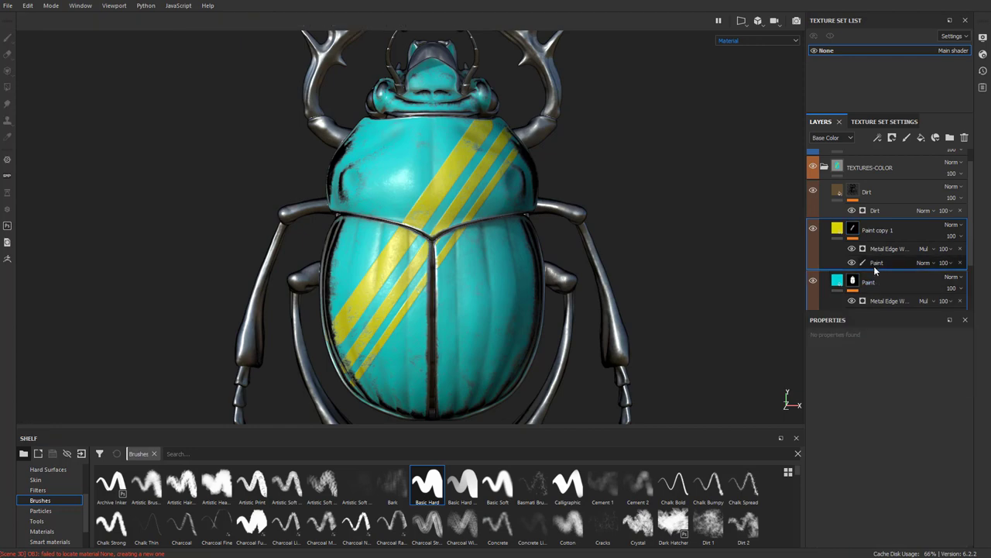
key("ctrl+g")
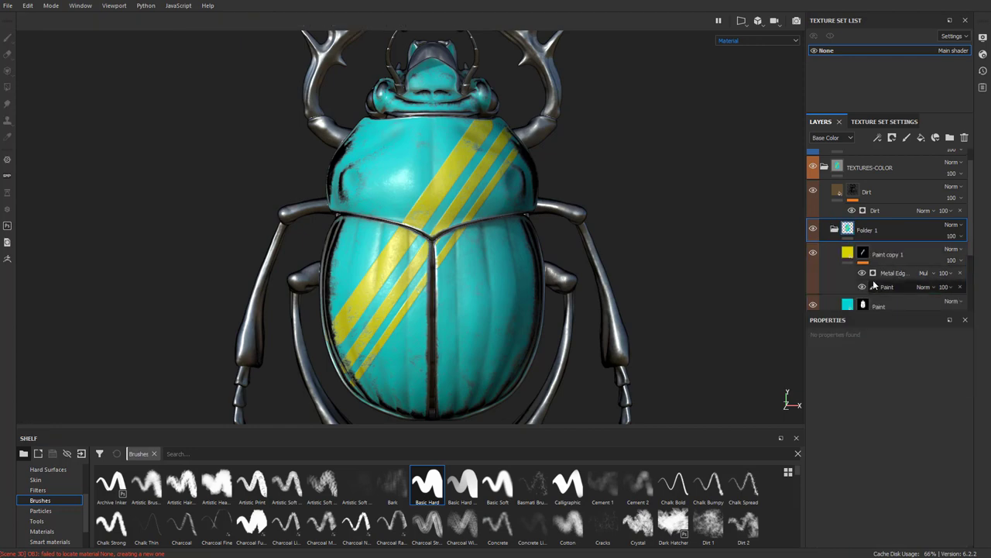
Remove the Metal Edge Wear generators from the masks of the yellow stripe layer and the cyan Paint layer
double_click(875, 230)
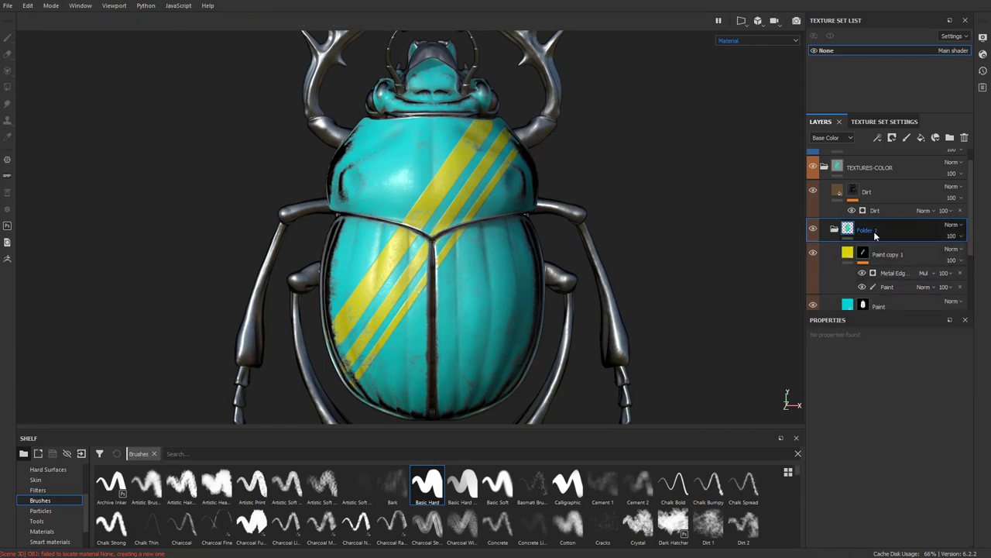
key("Return")
mouse_move(960, 277)
left_mouse_down()
mouse_move(949, 302)
mouse_move(944, 288)
left_mouse_up()
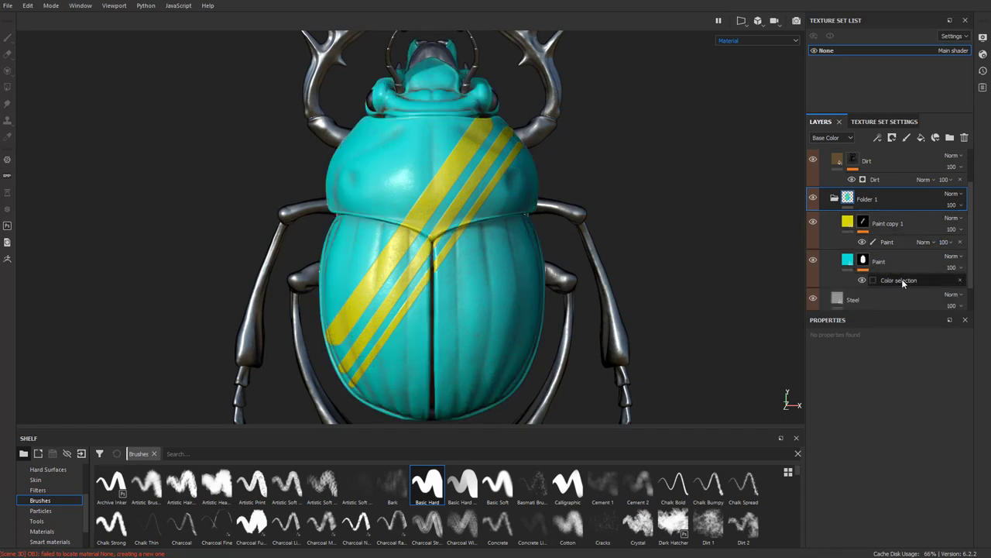
scroll(900, 277, "up", 1)
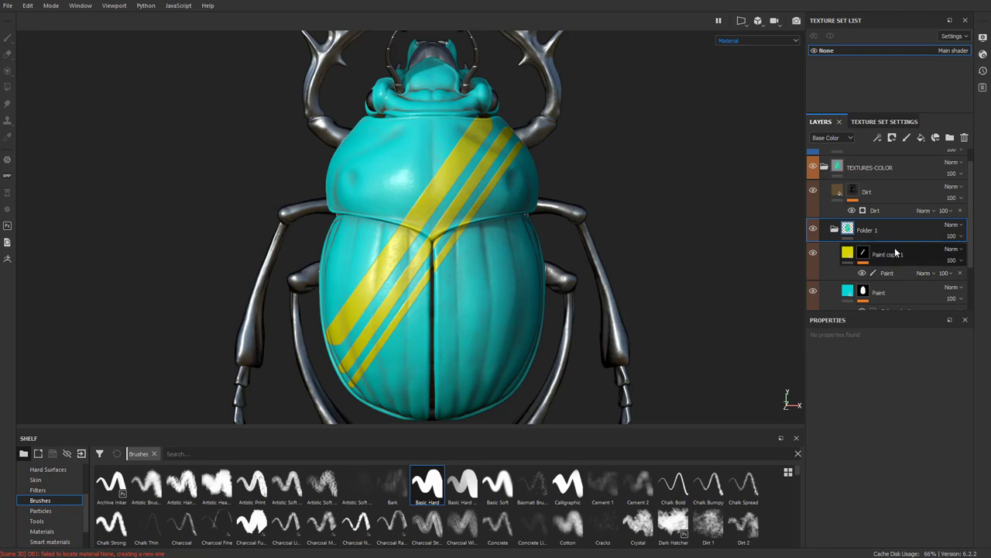
Add a black mask to Folder 1 with a Metal Edge Wear generator set to Invert True
right_click(875, 236)
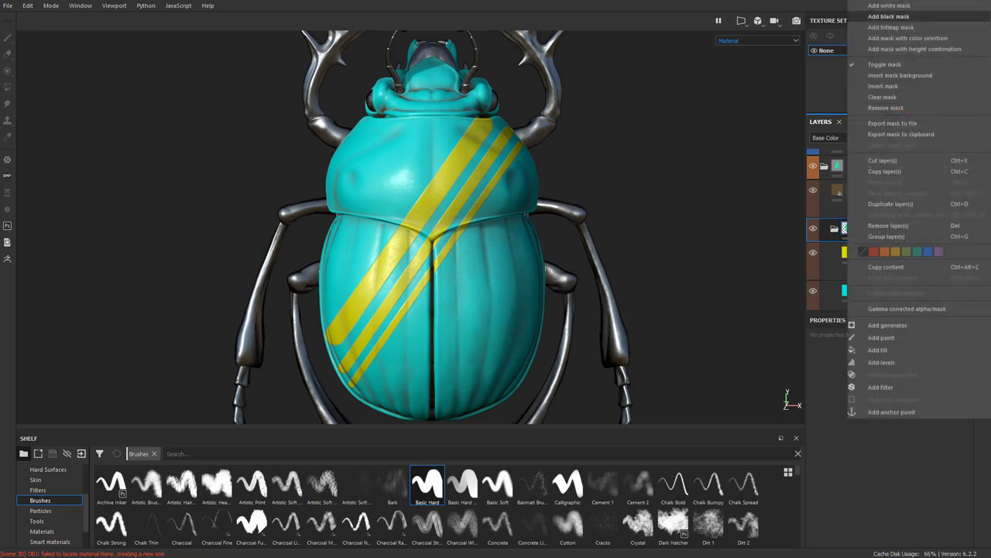
left_click(889, 16)
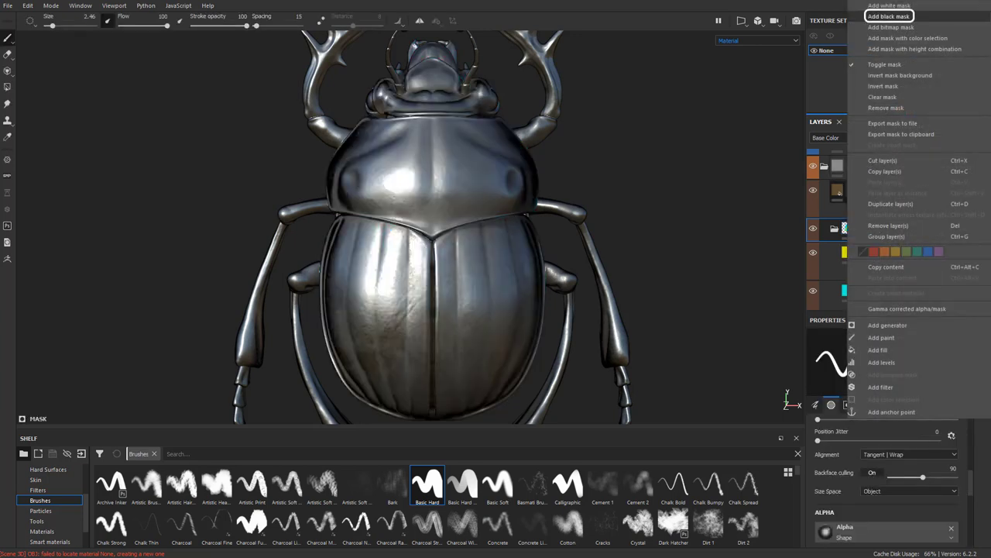
right_click(883, 233)
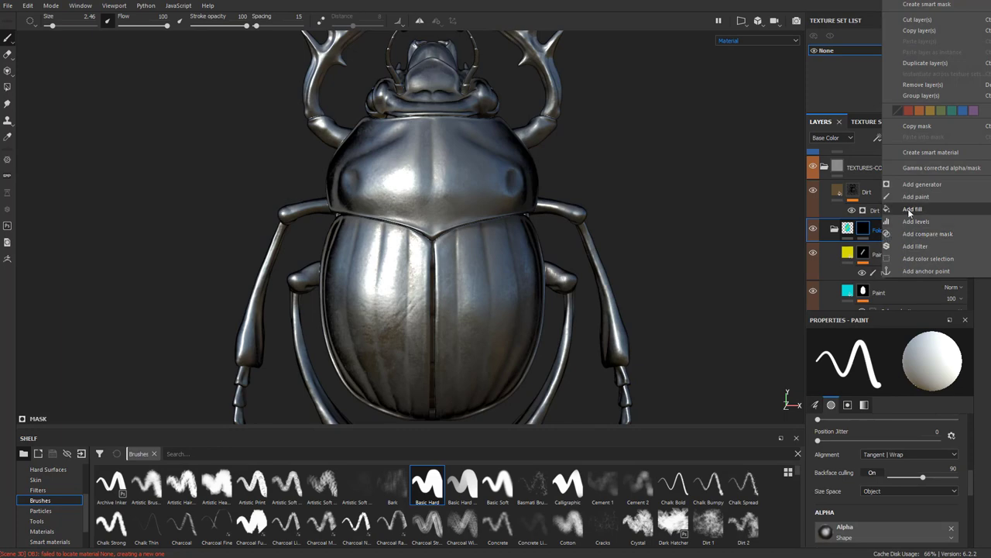
left_click(910, 184)
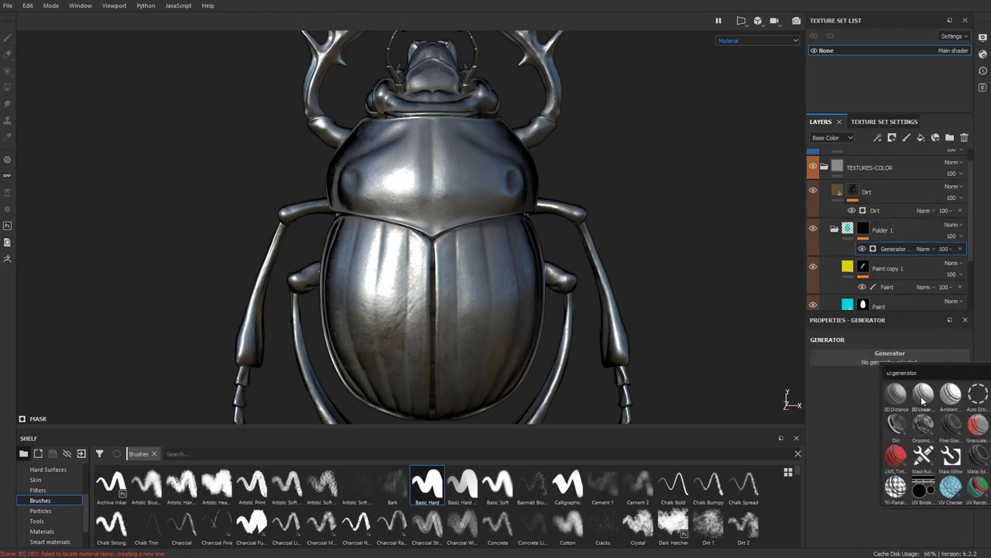
left_click(980, 459)
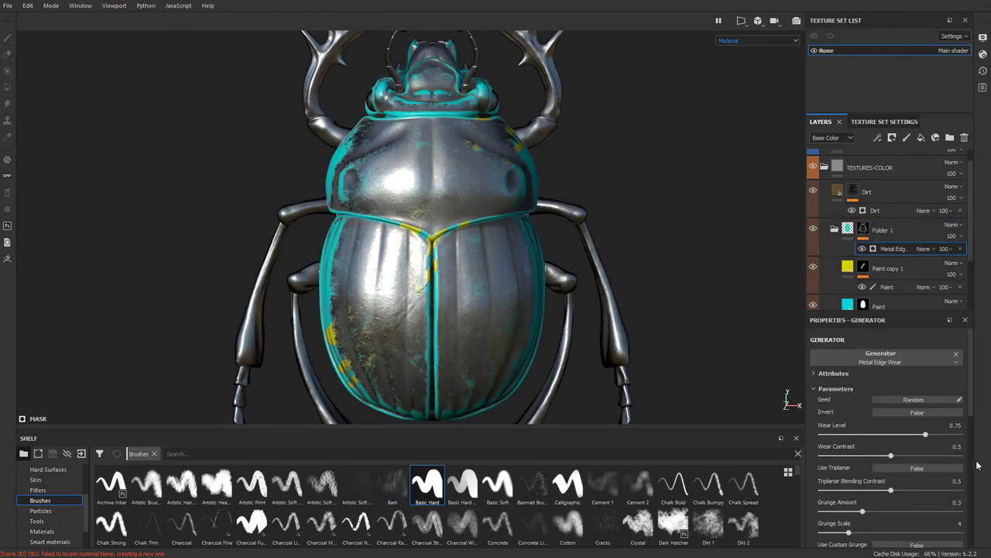
left_click(896, 413)
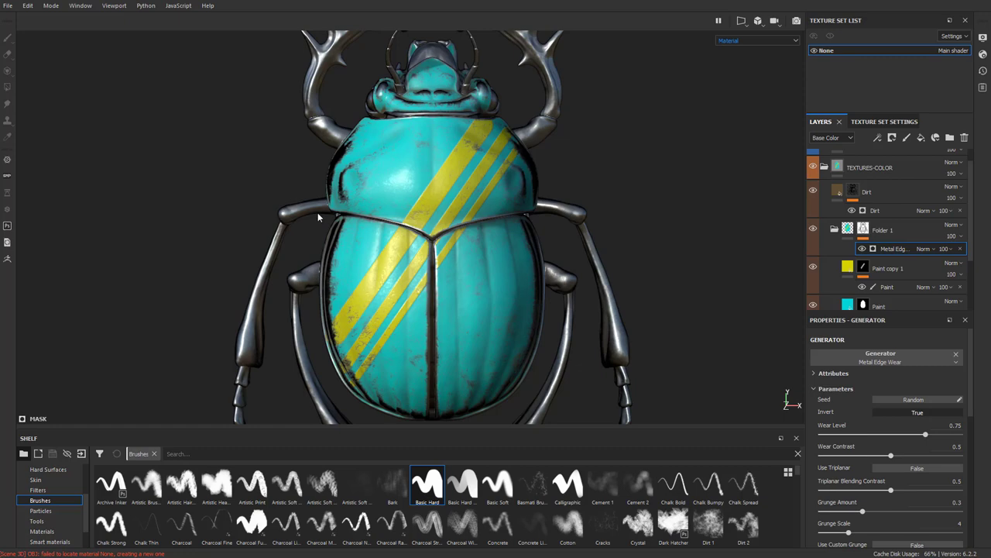
Add a Fill effect above the Paint effect in the yellow stripe layer's mask, with Multiply blending and grayscale 1
left_click(883, 287)
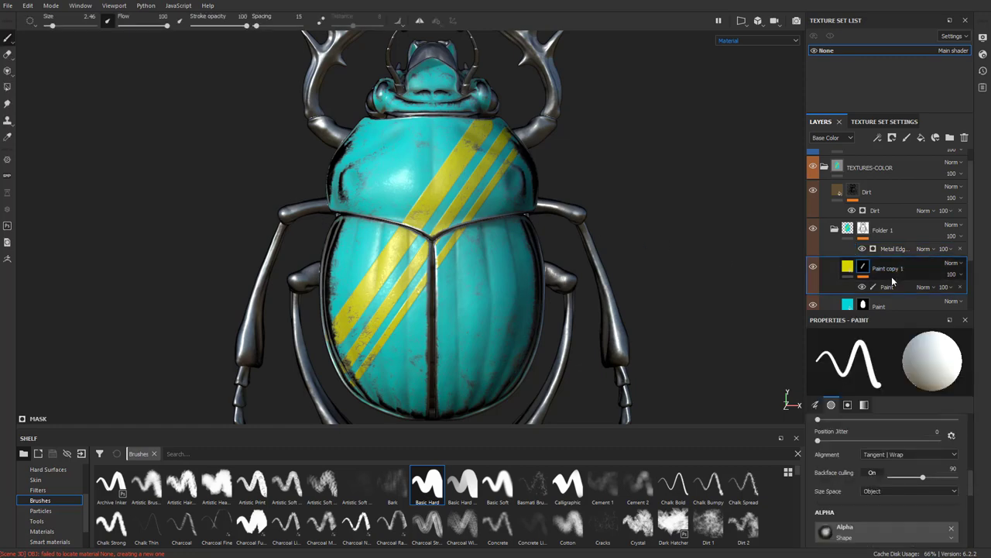
scroll(875, 285, "down", 1)
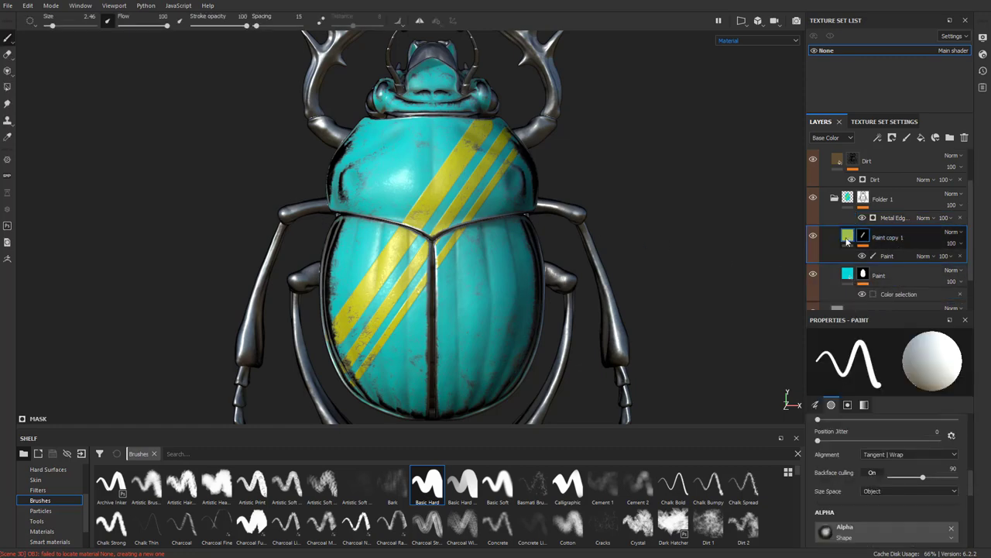
right_click(892, 255)
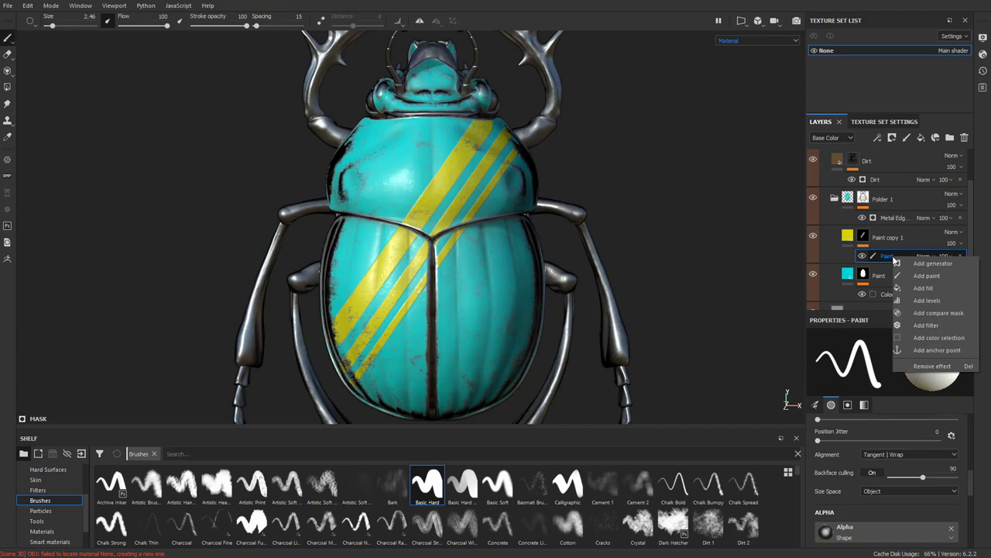
left_click(929, 287)
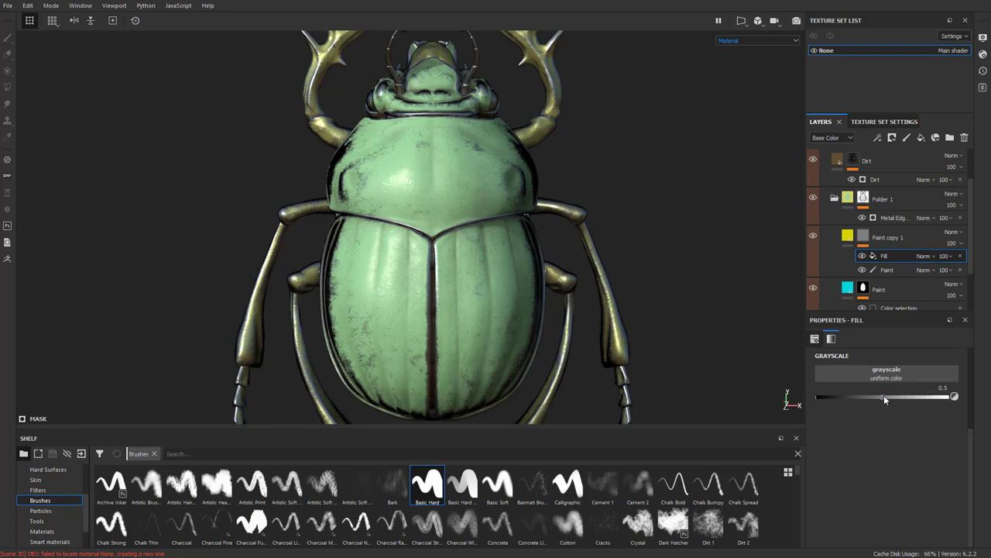
left_click_drag(888, 397, 936, 410)
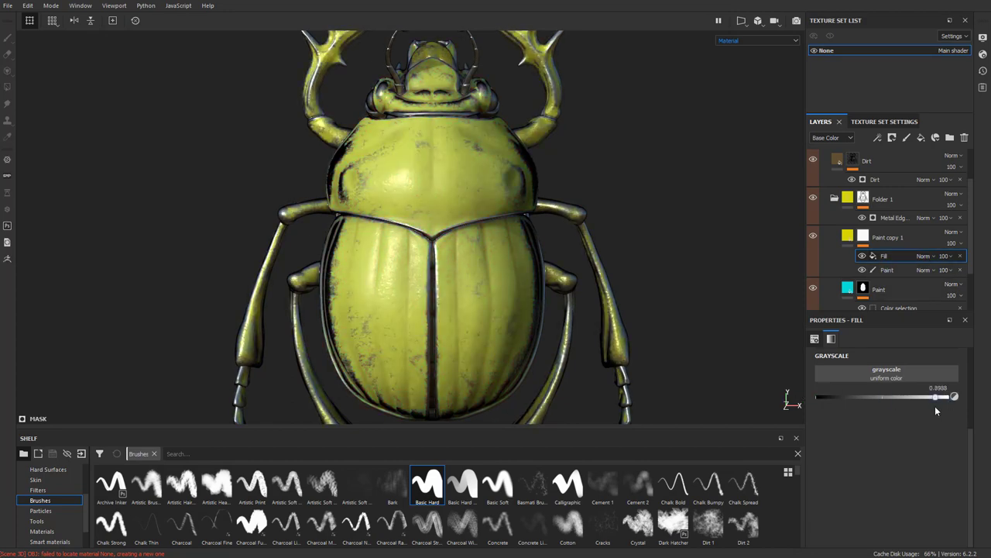
left_click(929, 256)
left_click(934, 306)
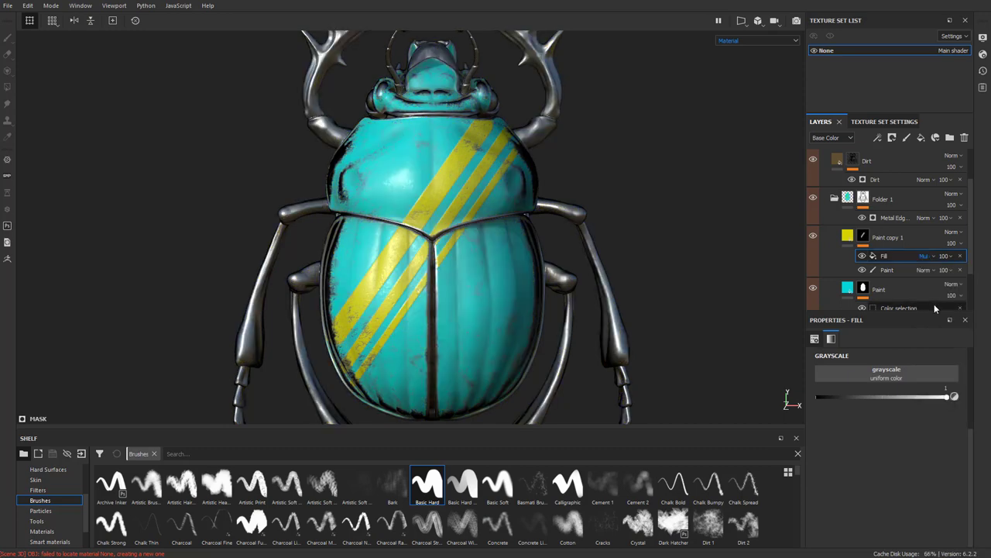
left_click_drag(936, 401, 817, 409)
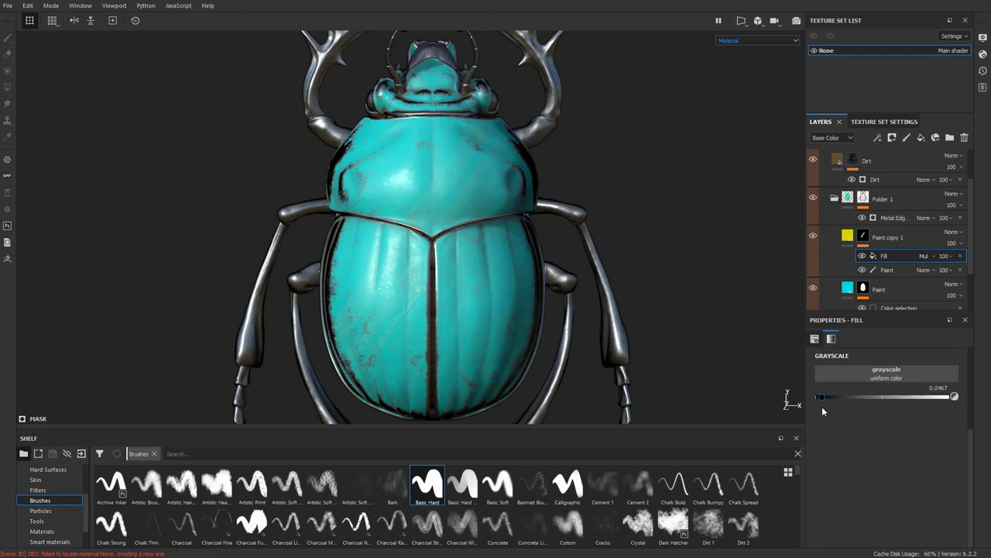
left_click_drag(804, 407, 952, 408)
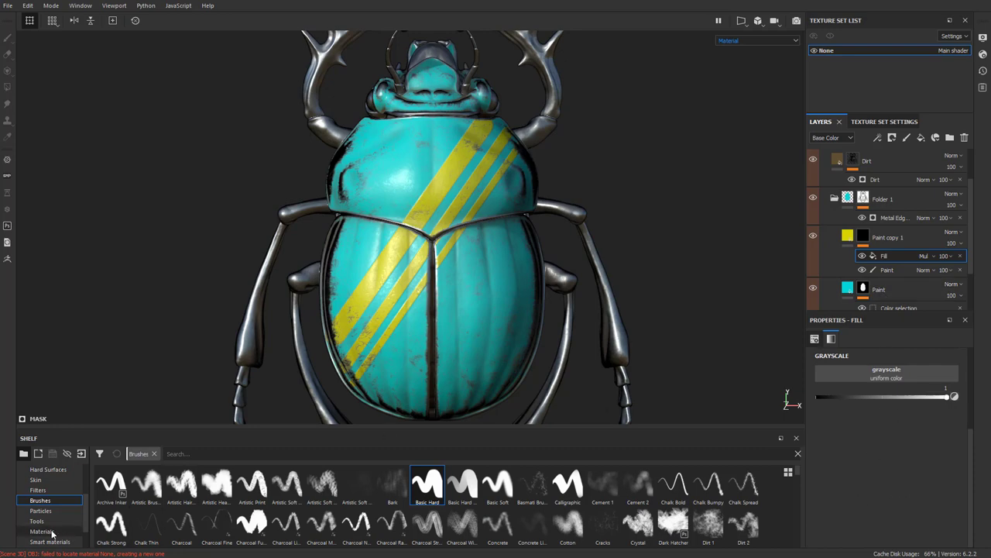
Assign the Grunge Concrete Old texture to the grayscale of the yellow stripe mask's Fill effect
scroll(46, 484, "up", 3)
left_click(40, 469)
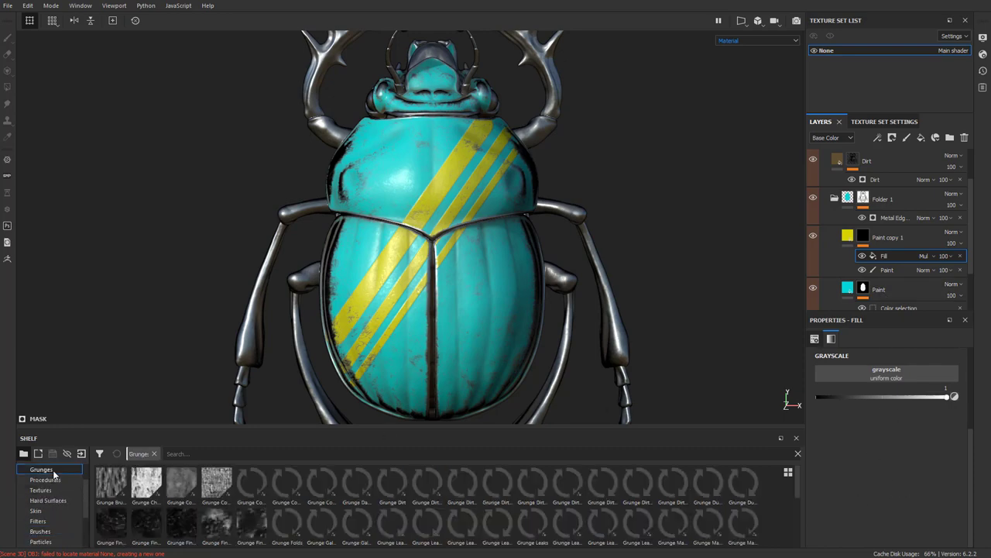
mouse_move(330, 493)
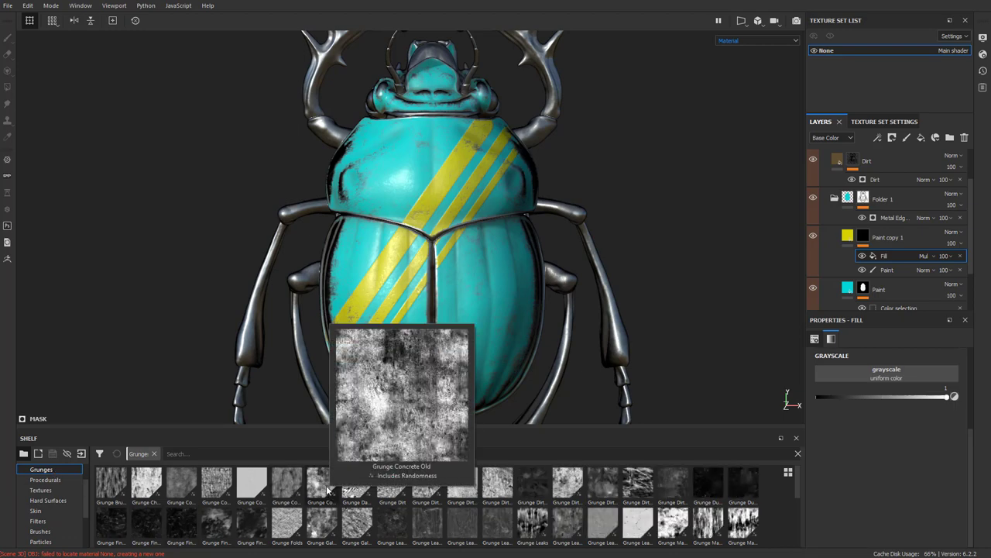
left_click_drag(329, 492, 870, 371)
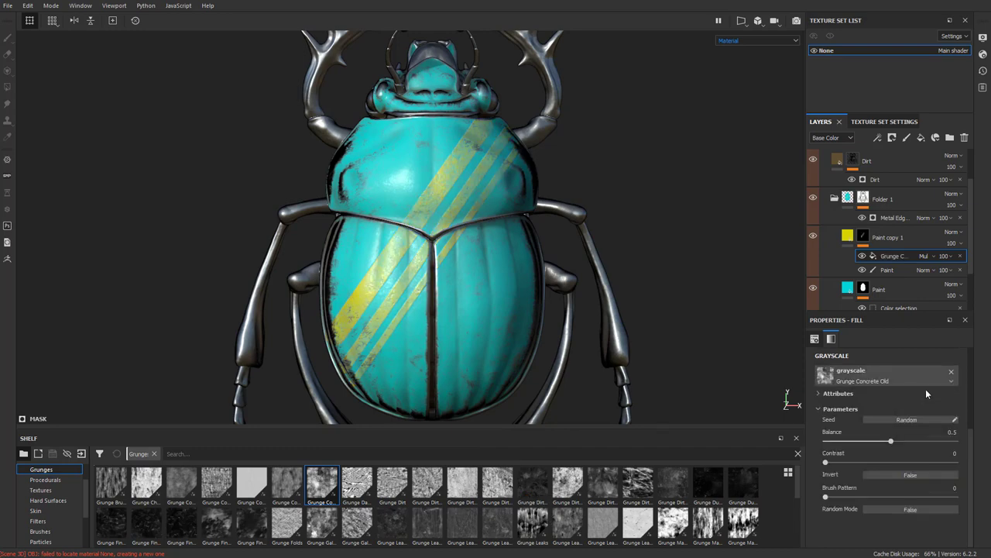
Compare the yellow stripes with and without the grunge fill, in both the mask view and the material view
left_click(877, 270, "alt")
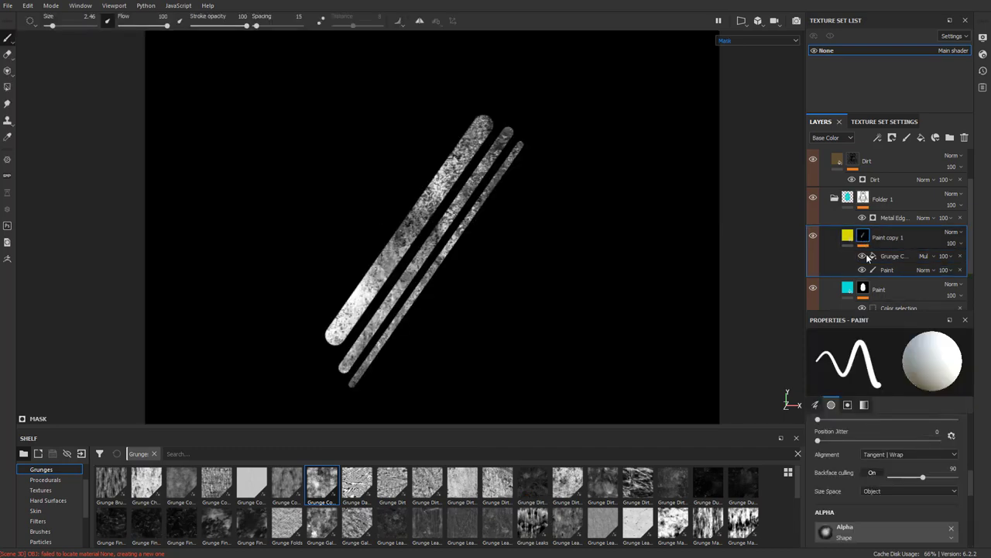
left_click(862, 256)
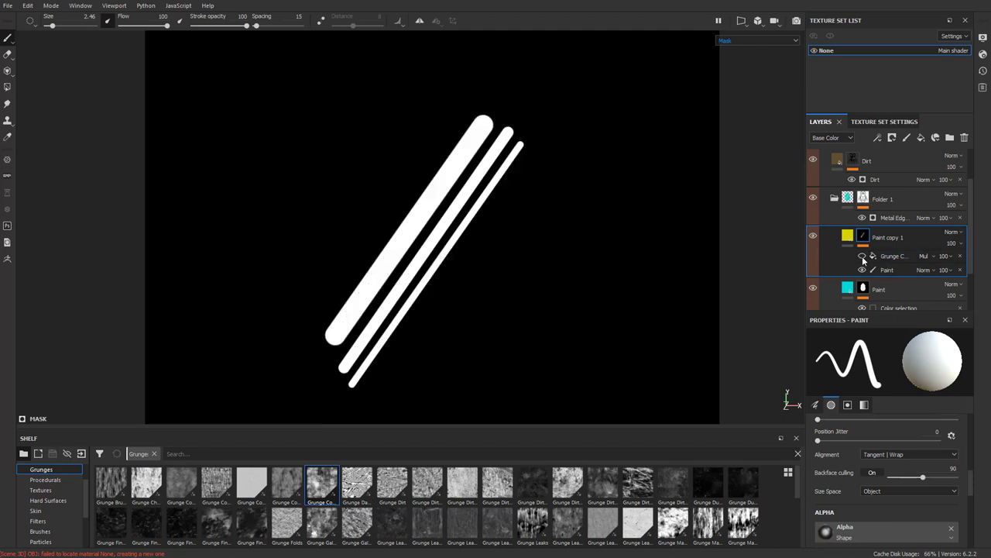
left_click(863, 256)
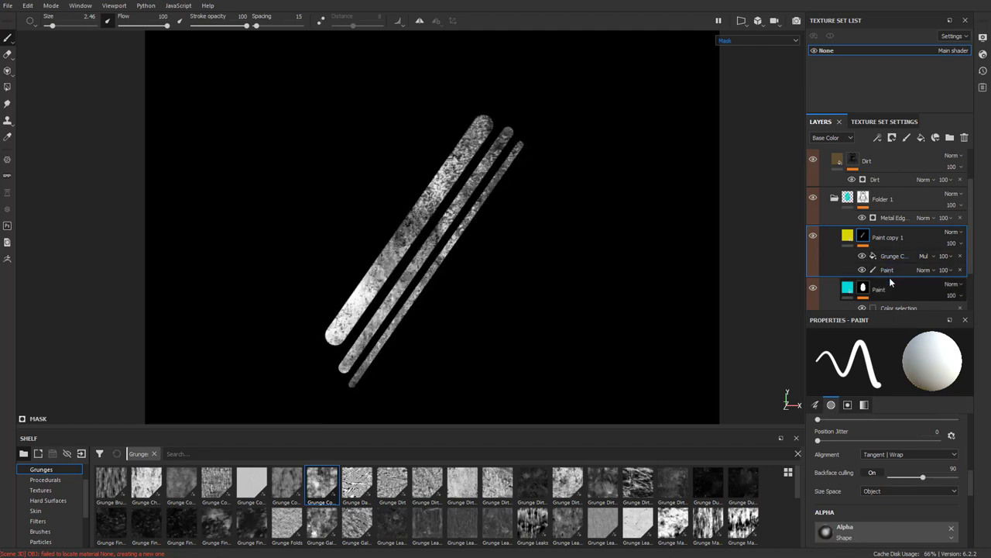
left_click(871, 271, "alt")
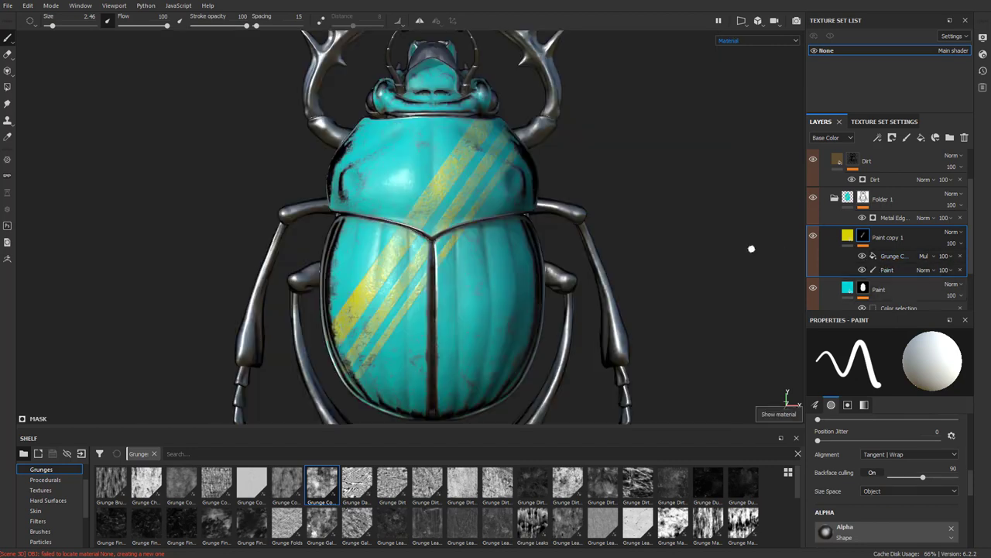
left_click(813, 239)
left_click(813, 239)
left_click(863, 256)
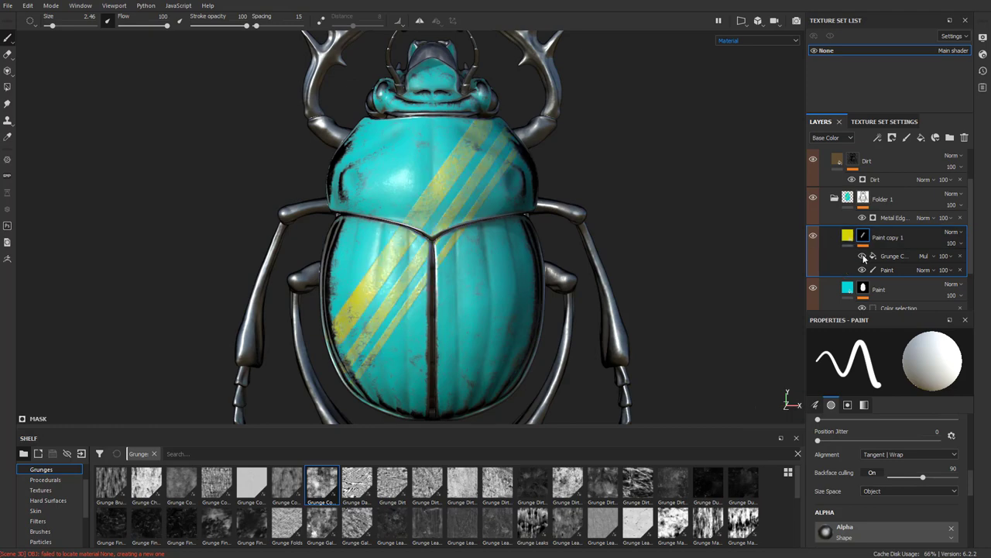
left_click(862, 257)
Lower the opacity of the Grunge Concrete Old fill in the yellow stripe layer's mask to 61
left_click(898, 260)
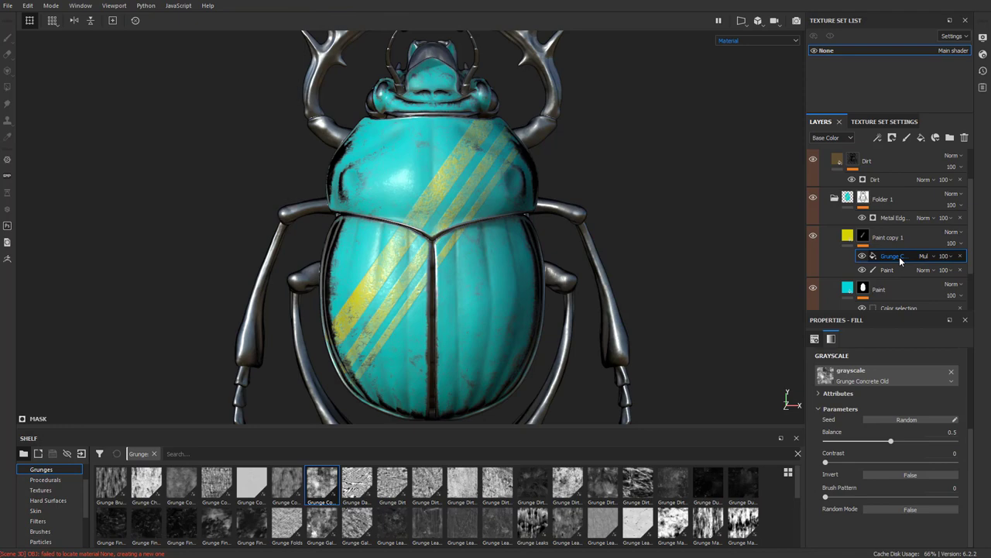
left_click(960, 256)
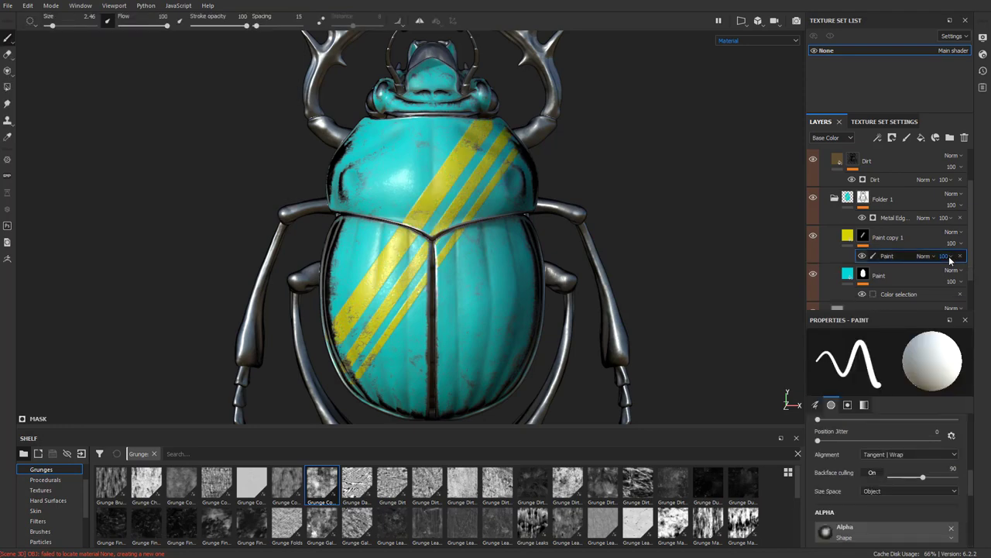
key("ctrl+z")
left_click(929, 257)
left_click(950, 257)
left_click_drag(986, 277, 958, 277)
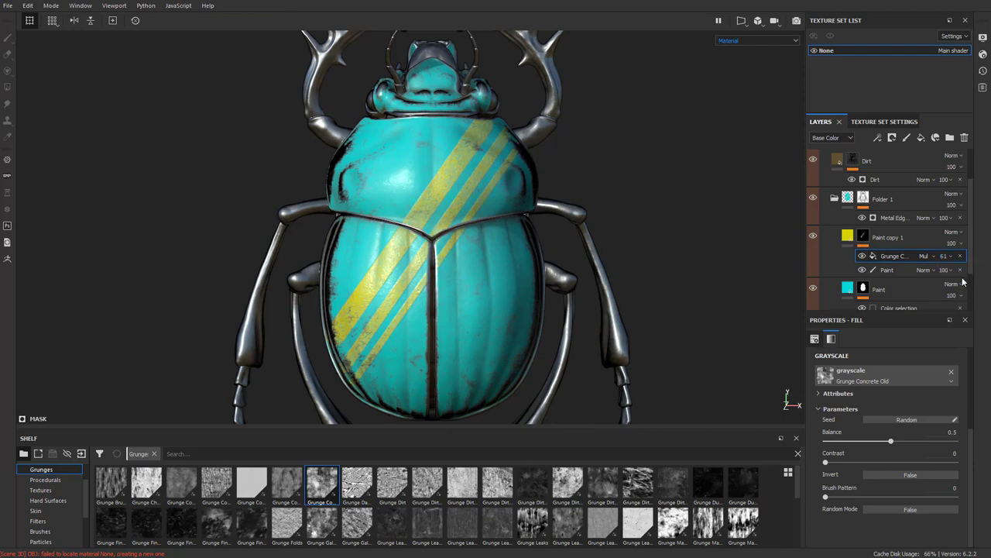
Add a Paint effect above the grunge fill in the yellow stripe mask and choose the Dirt 2 brush for it
right_click(892, 257)
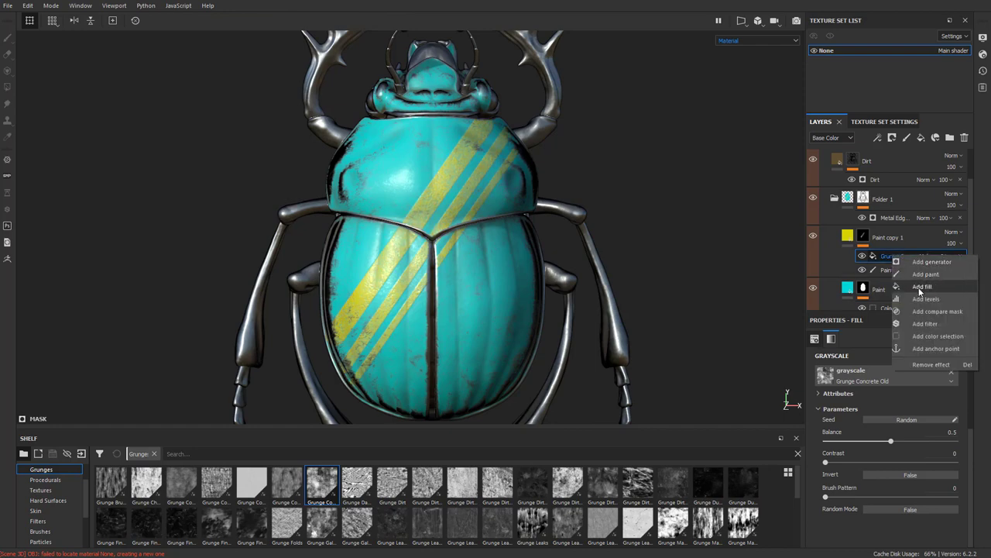
left_click(924, 274)
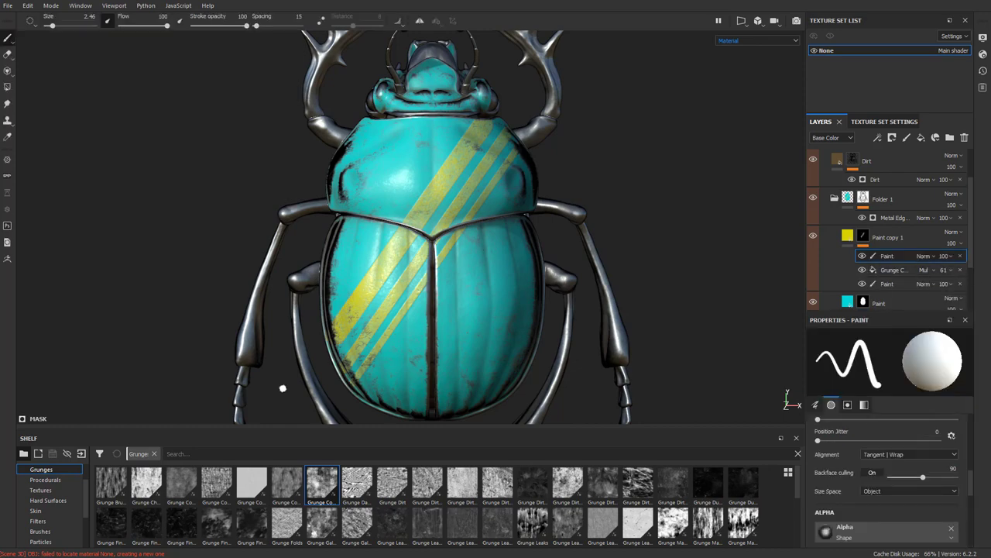
scroll(61, 496, "down", 1)
left_click(58, 502)
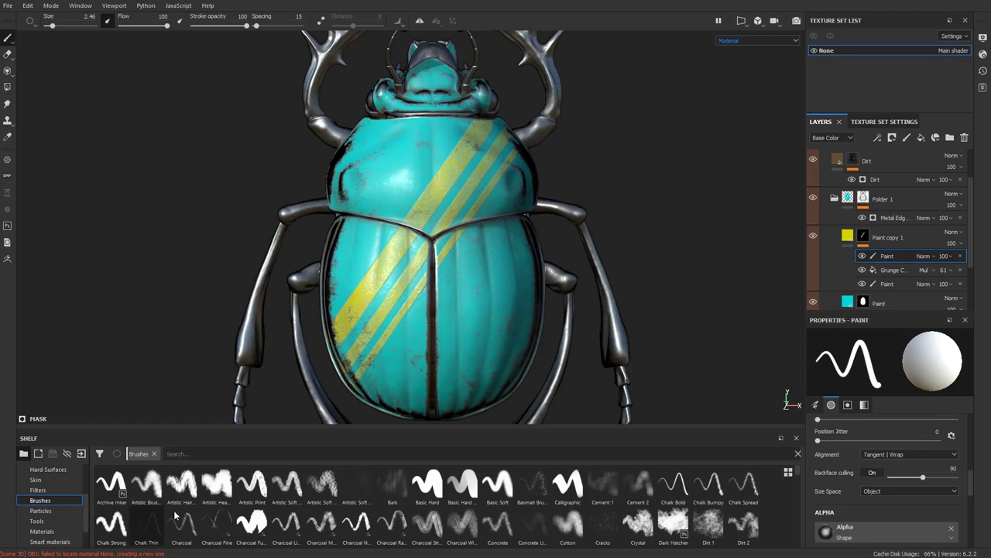
left_click(741, 524)
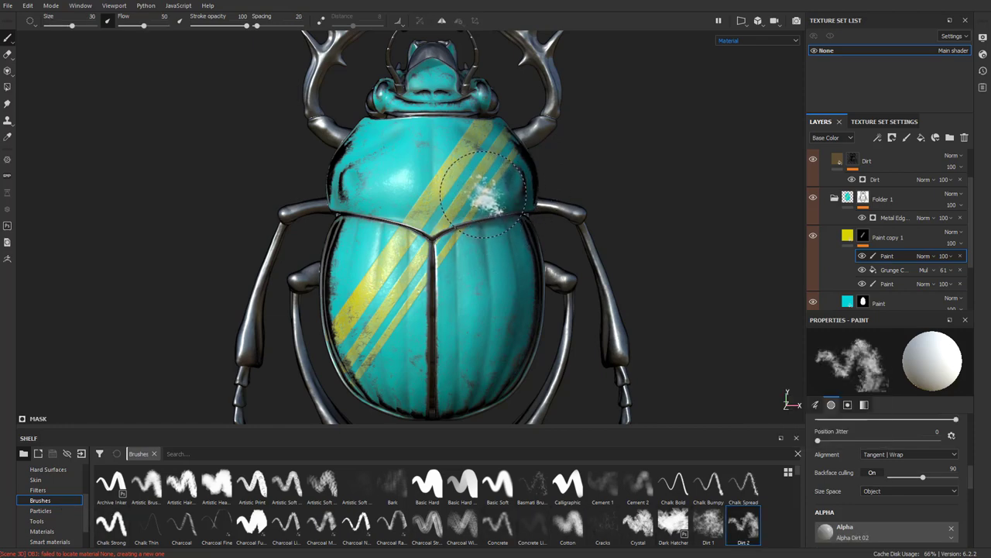
Undo the white stroke, invert the brush to black and paint dirt-shaped wear over the yellow stripes in their mask
key("ctrl+z")
key("x")
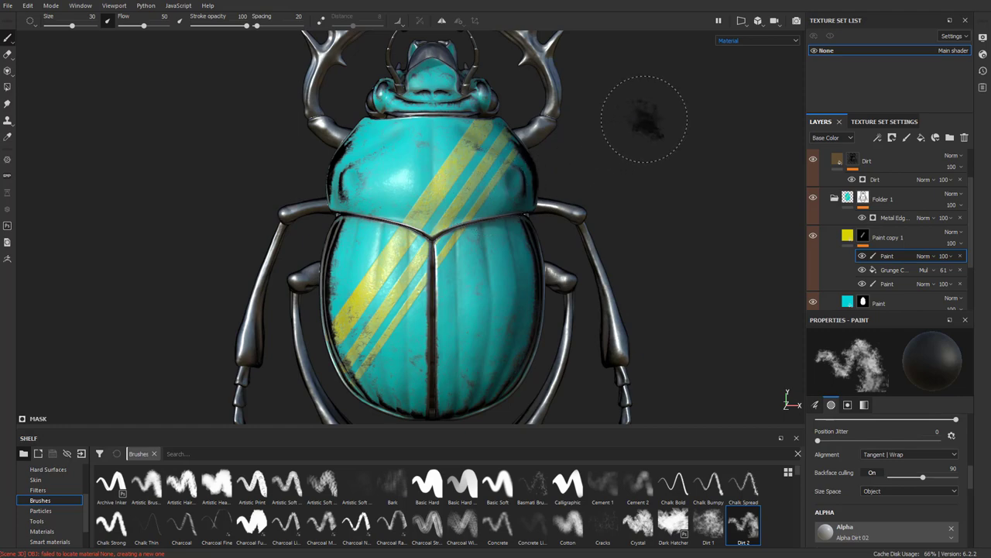
right_click(643, 120)
left_click_drag(812, 176, 822, 296)
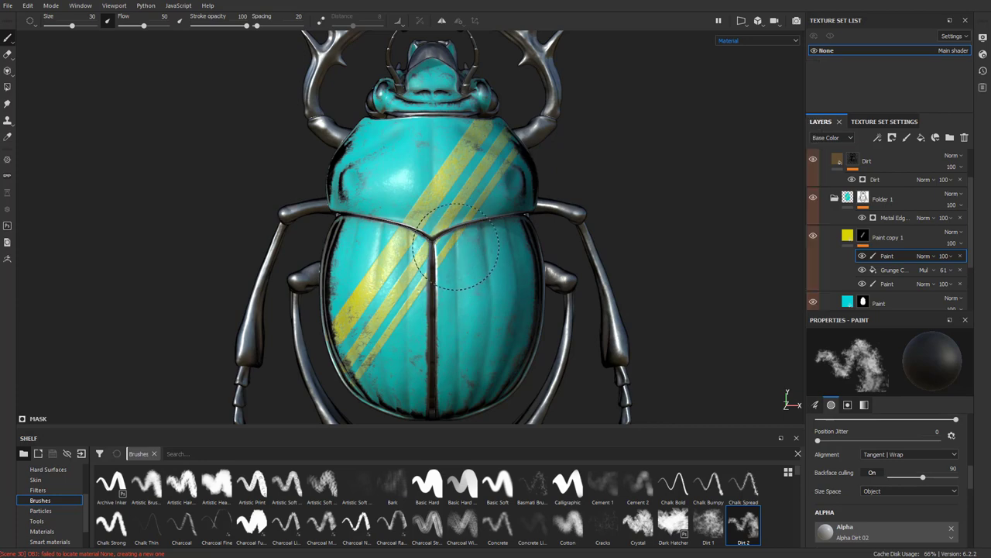
right_click_drag(465, 236, 438, 235, "ctrl")
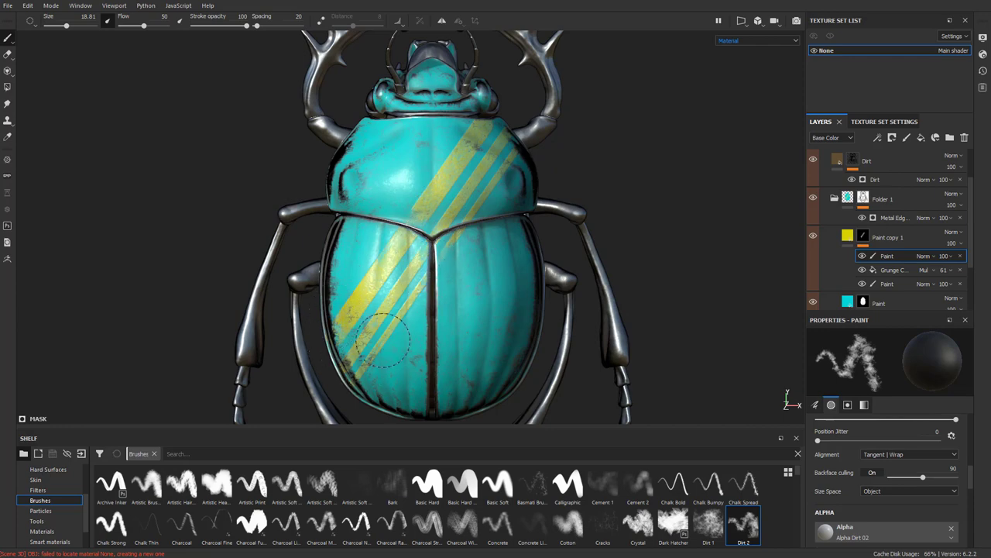
right_click_drag(426, 215, 468, 212, "ctrl")
Lower the Dirt 2 brush's flow with pen pressure enabled, trying 13 and settling on 32, while painting wear on the stripes
right_click(645, 133)
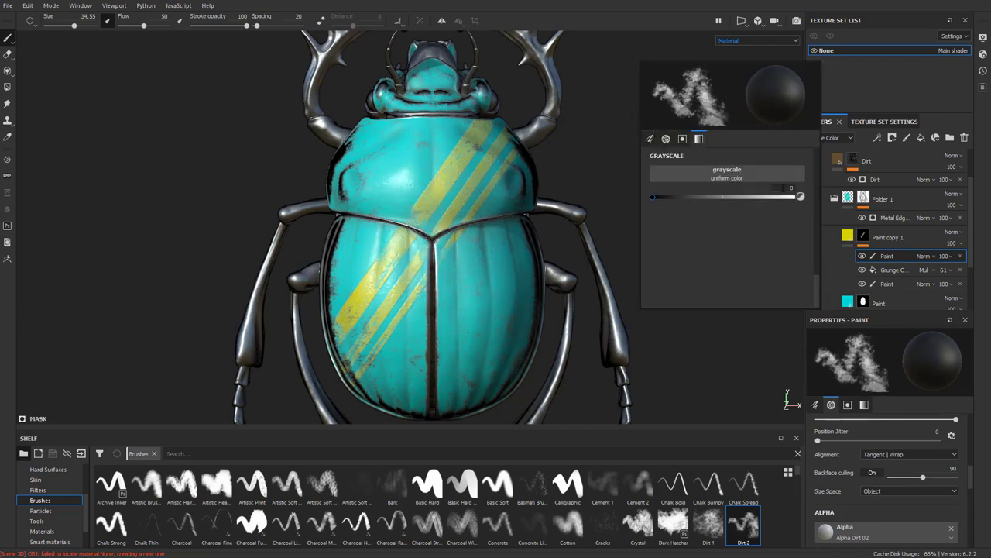
scroll(814, 268, "up", 10)
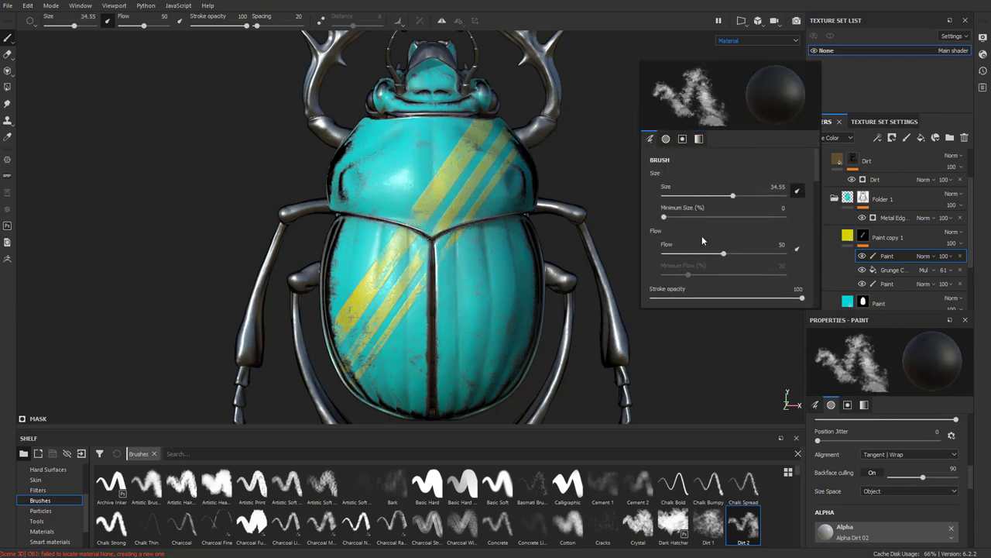
left_click_drag(723, 255, 681, 254)
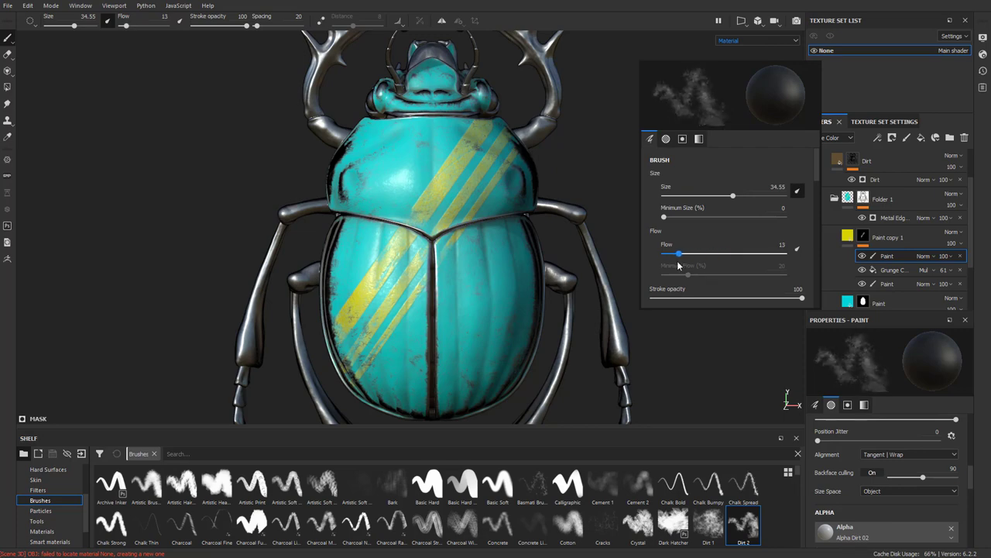
left_click(797, 250)
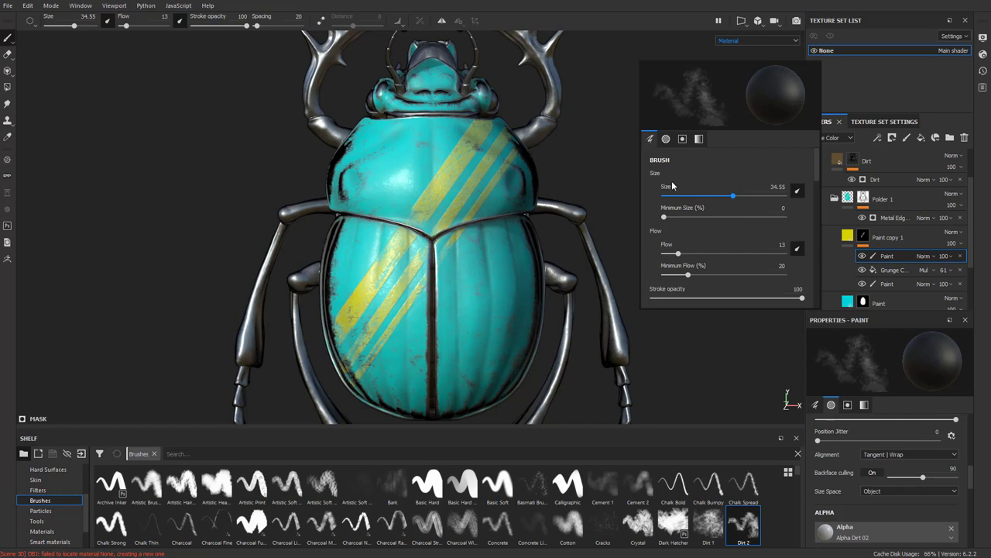
left_click(388, 241)
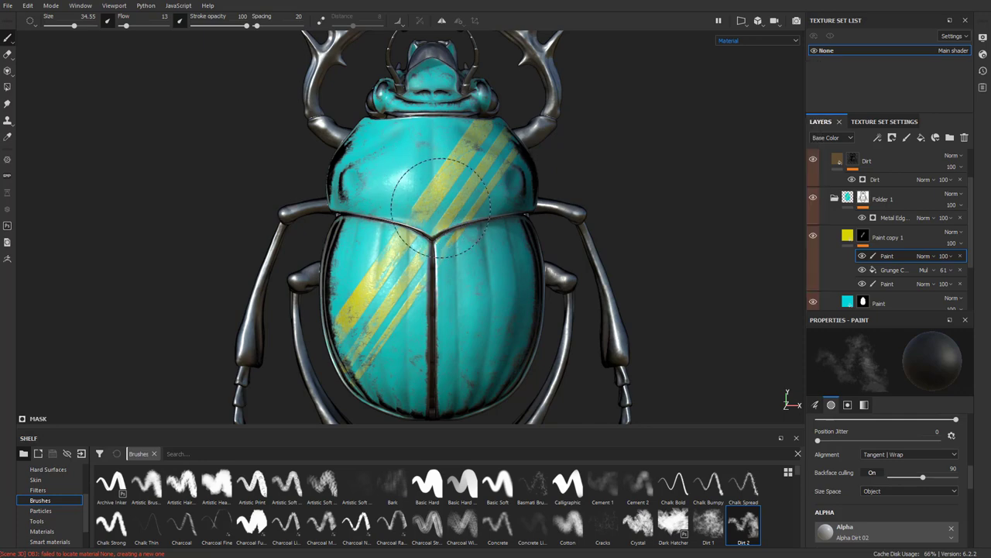
right_click(549, 177)
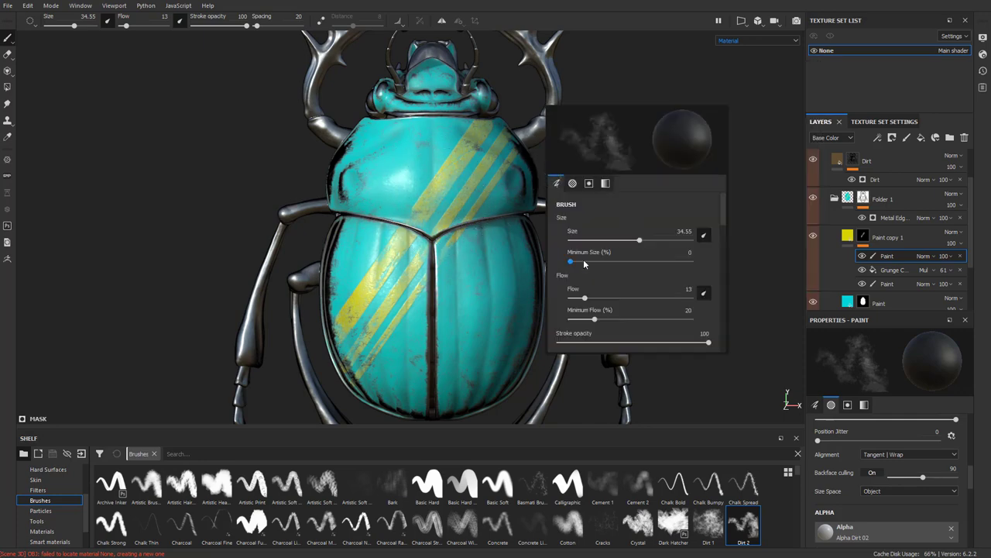
left_click_drag(587, 302, 611, 299)
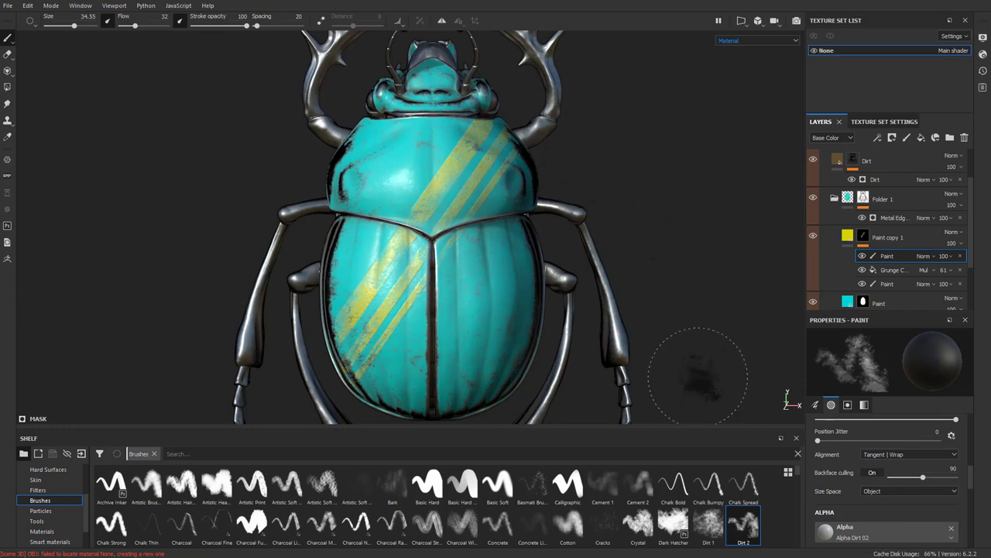
Reduce the top Paint effect's opacity to 0 and delete that effect from the yellow stripe mask
left_click(952, 258)
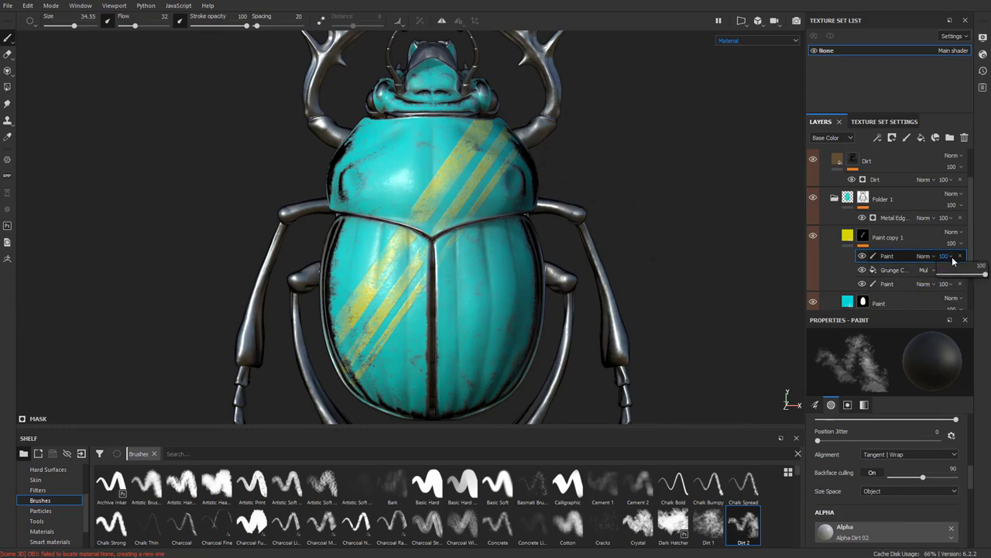
left_click_drag(987, 276, 922, 280)
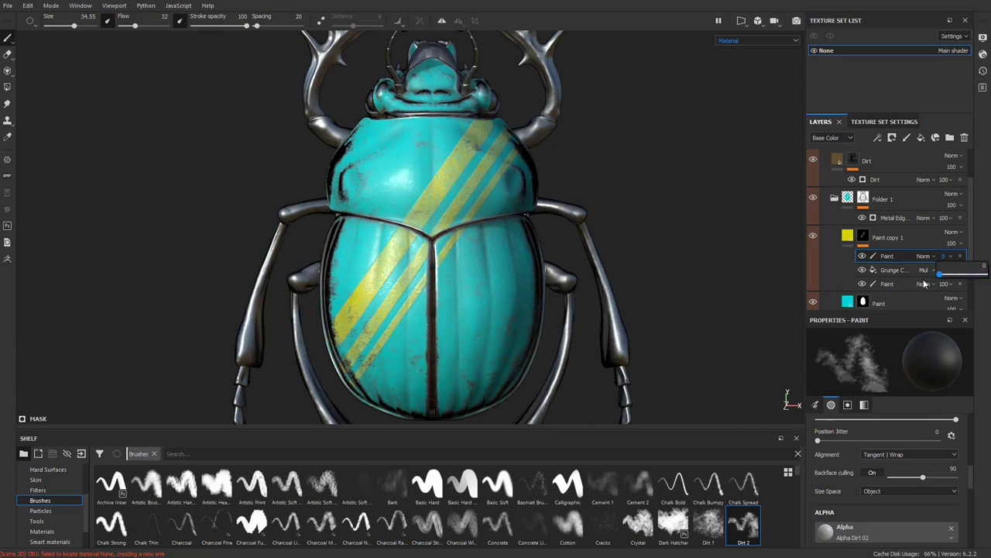
left_click(961, 256)
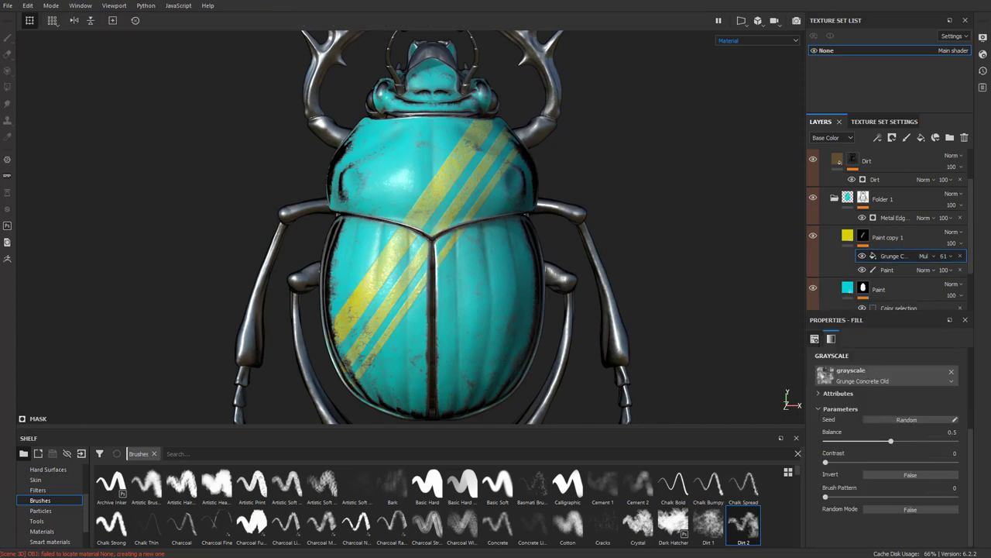
Examine the worn cyan paint, yellow stripes and steel parts of the beetle from different views and under different lighting
right_click_drag(670, 223, 617, 190, "alt")
middle_click_drag(617, 191, 564, 175, "alt")
right_click_drag(564, 175, 647, 184, "alt")
middle_click_drag(646, 185, 684, 206, "alt")
right_click_drag(683, 206, 640, 203, "shift")
right_click_drag(640, 203, 553, 152, "alt")
middle_click_drag(553, 151, 548, 159, "alt")
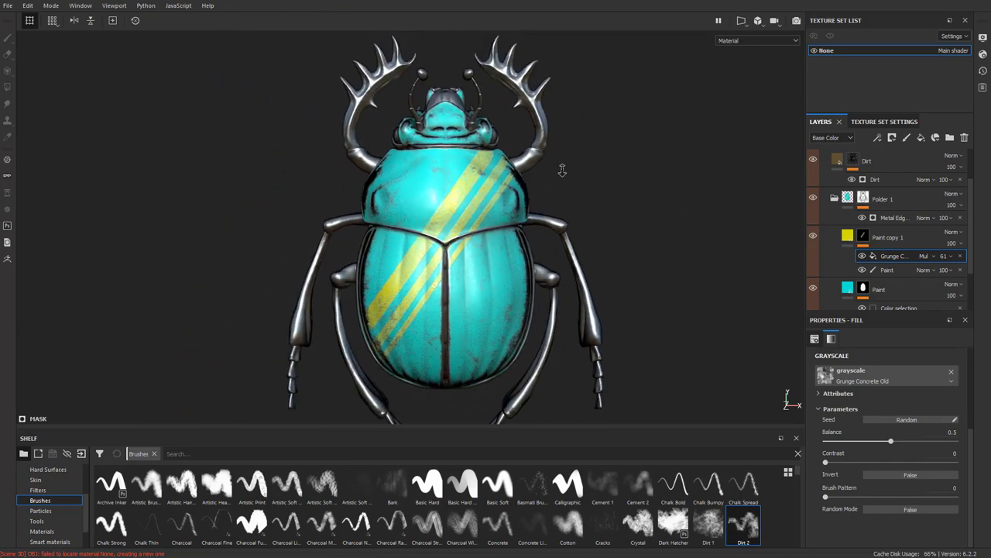
right_click_drag(548, 159, 704, 217, "alt")
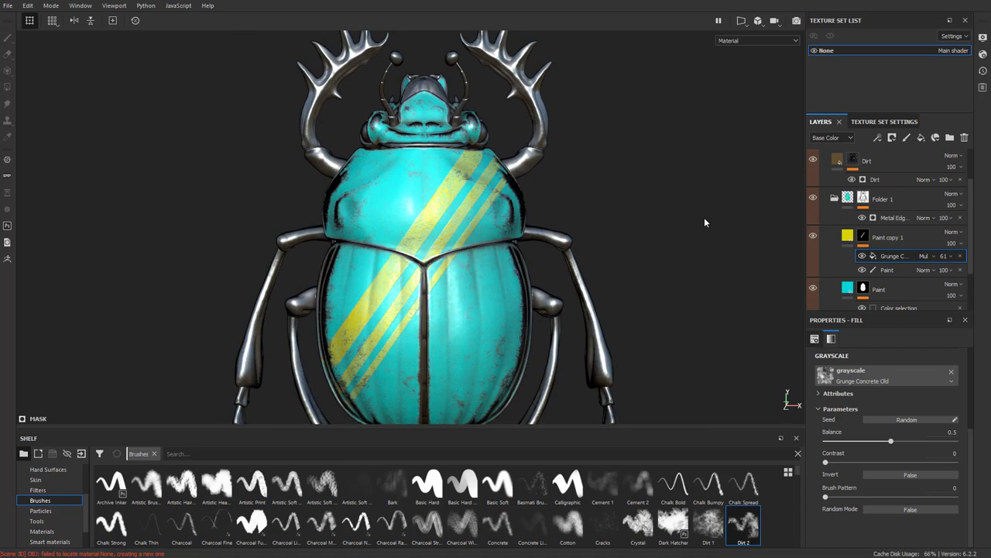
left_click_drag(651, 219, 628, 200, "alt")
right_click_drag(628, 200, 652, 179, "alt")
middle_click_drag(652, 180, 748, 255, "alt")
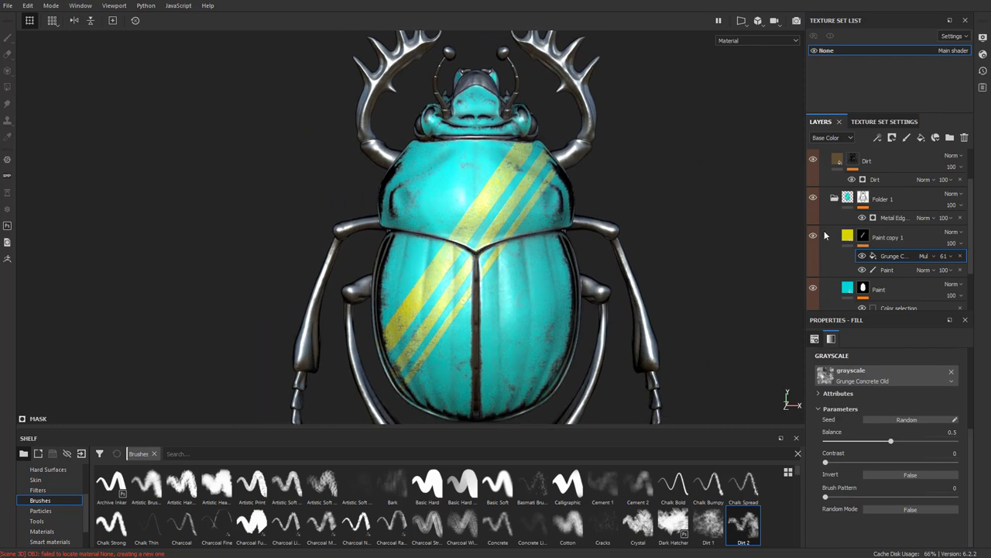
mouse_move(682, 232)
right_mouse_down("shift")
mouse_move(635, 215)
mouse_move(690, 212)
mouse_move(690, 221)
right_mouse_up("shift")
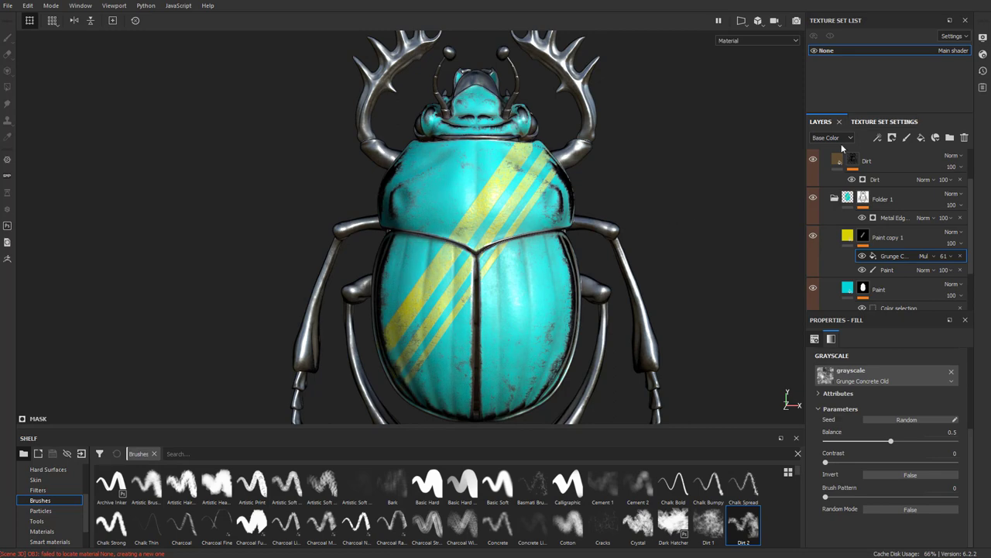
left_click_drag(618, 196, 630, 199, "alt")
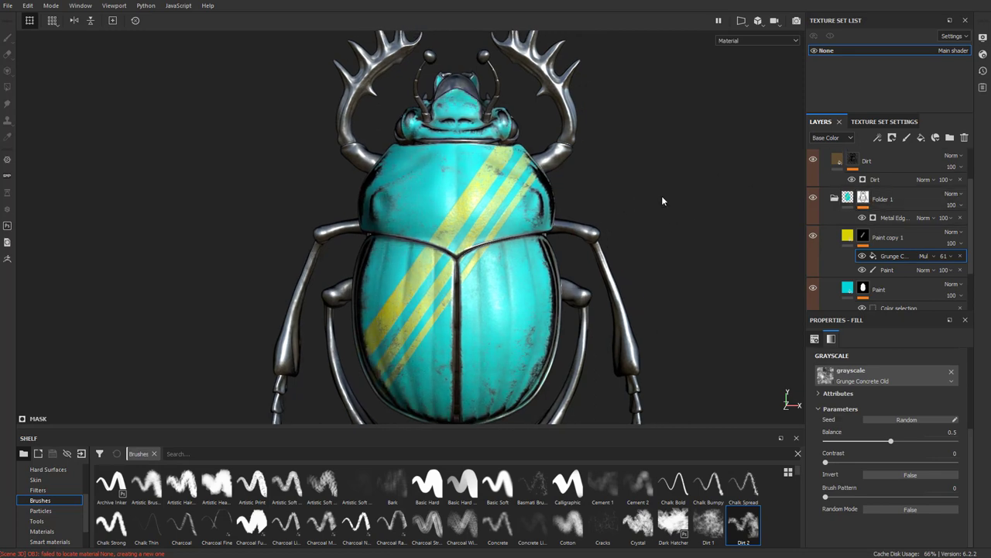
left_click_drag(662, 201, 673, 164, "alt")
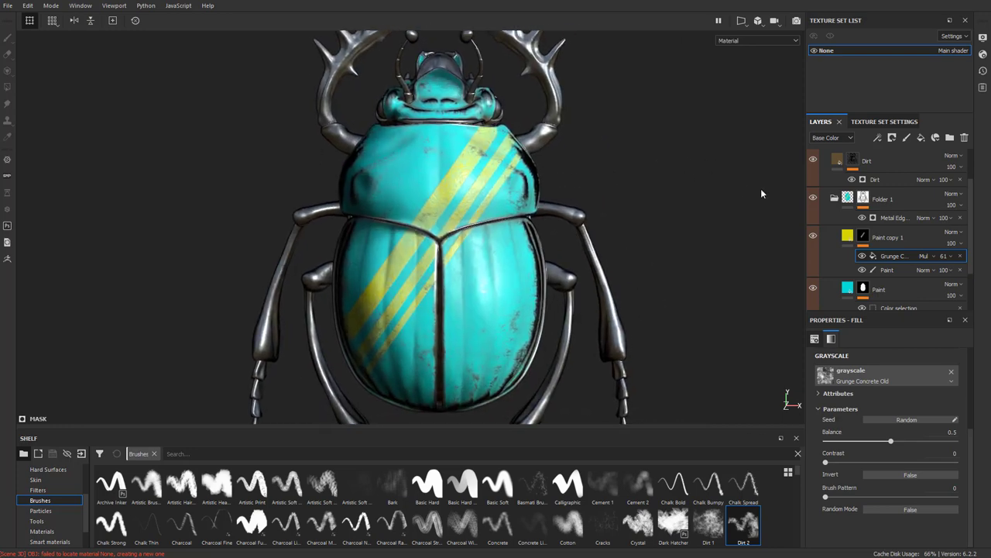
Add an empty paint layer directly above the Dirt layer in the TEXTURES-COLOR folder
left_click(888, 199)
scroll(894, 202, "up", 1)
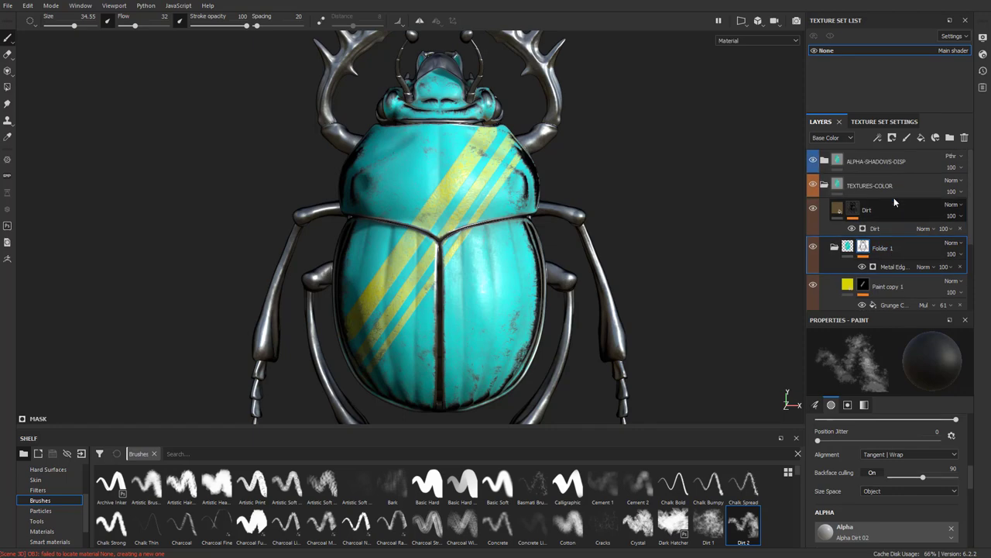
left_click(886, 211)
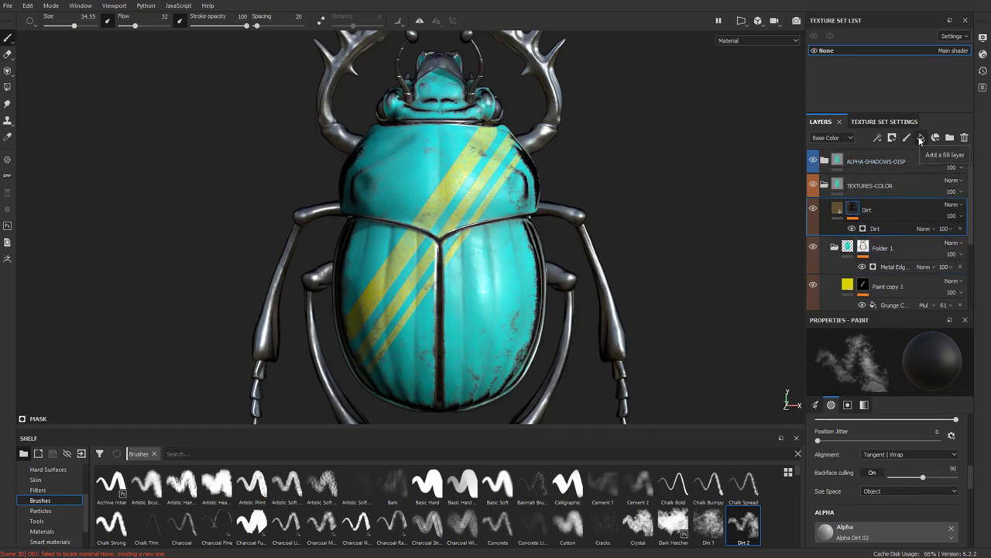
left_click(907, 138)
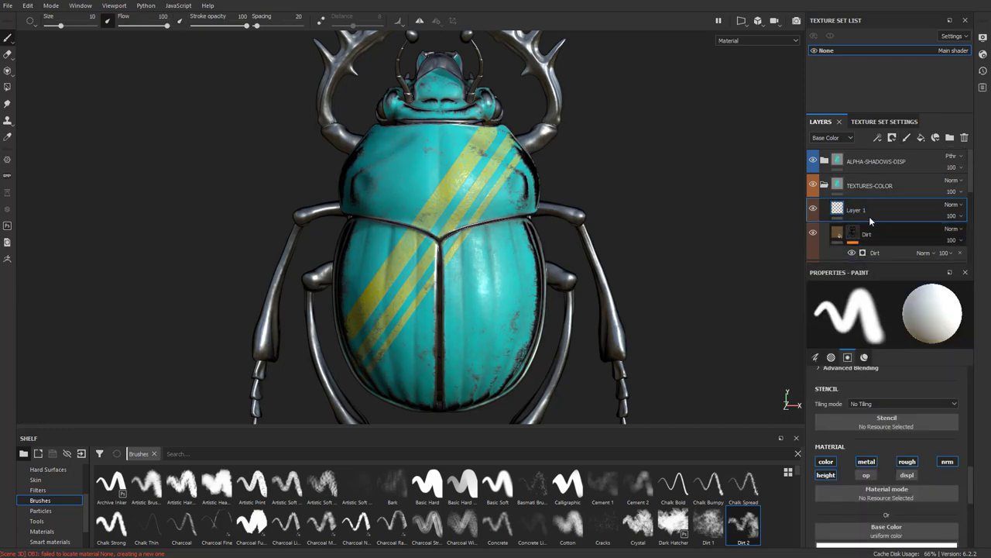
Choose the Basic Hard brush for painting on the new layer
scroll(863, 437, "down", 1)
scroll(865, 442, "up", 1)
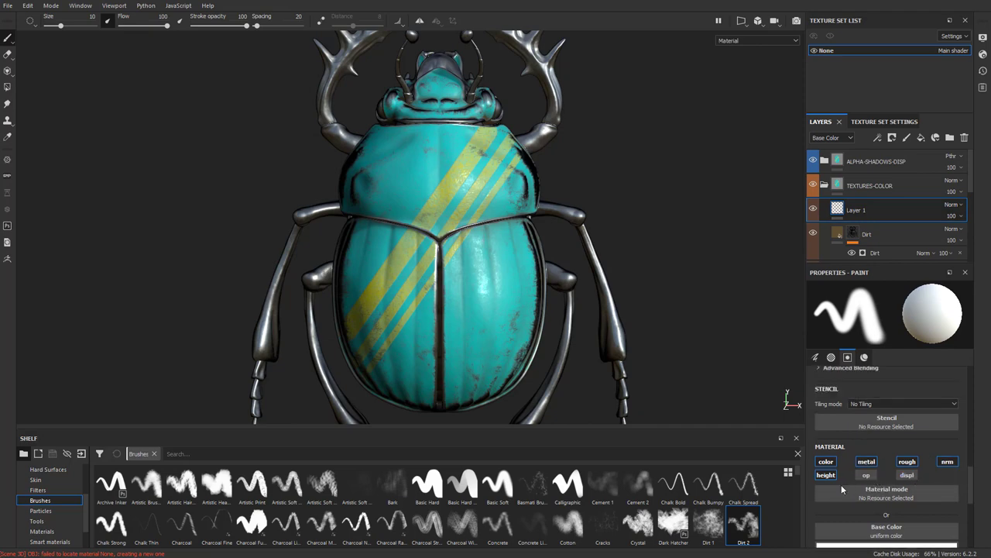
key("p")
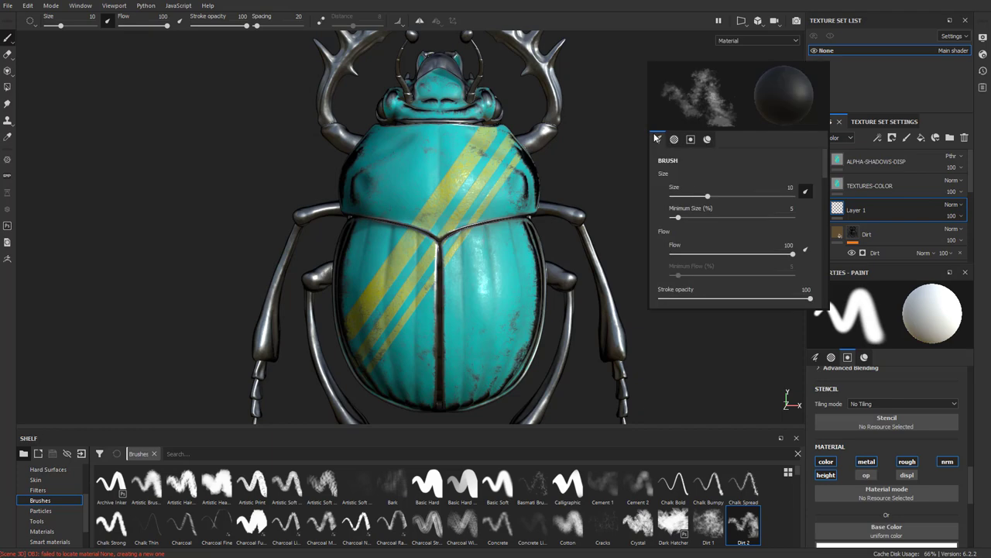
left_click(251, 523)
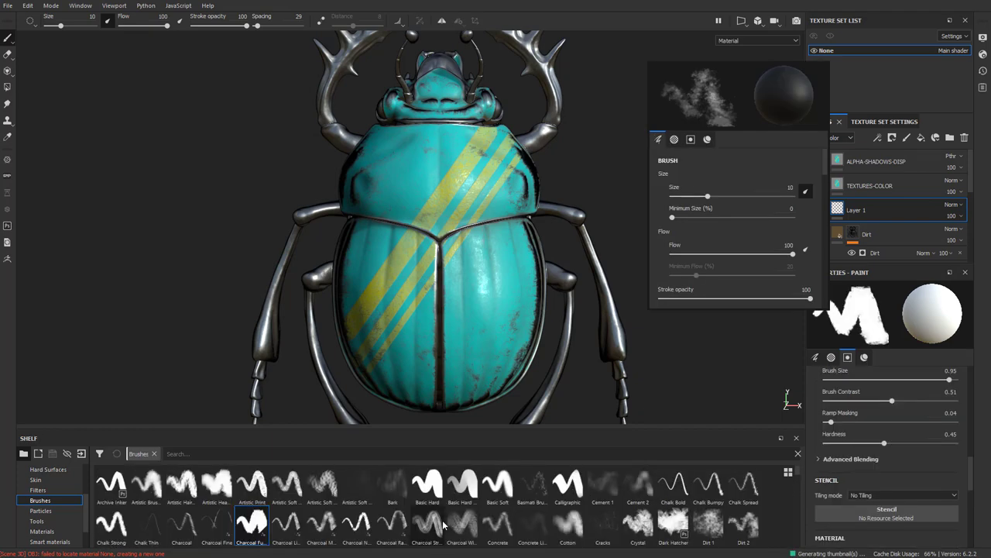
left_click(427, 484)
Disable the height, metal and nrm channels of the brush material, keeping only color and rough active
scroll(728, 270, "down", 5)
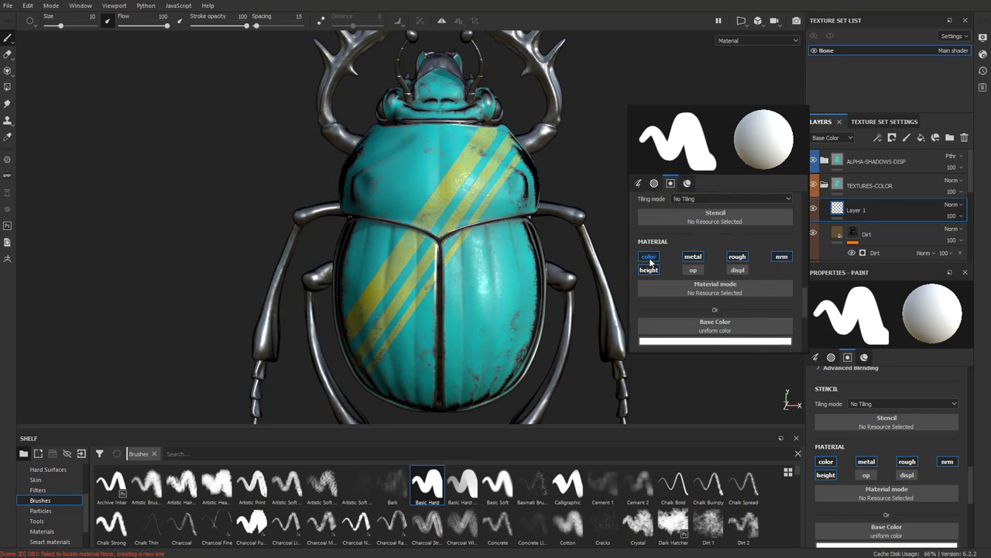
scroll(705, 295, "down", 2)
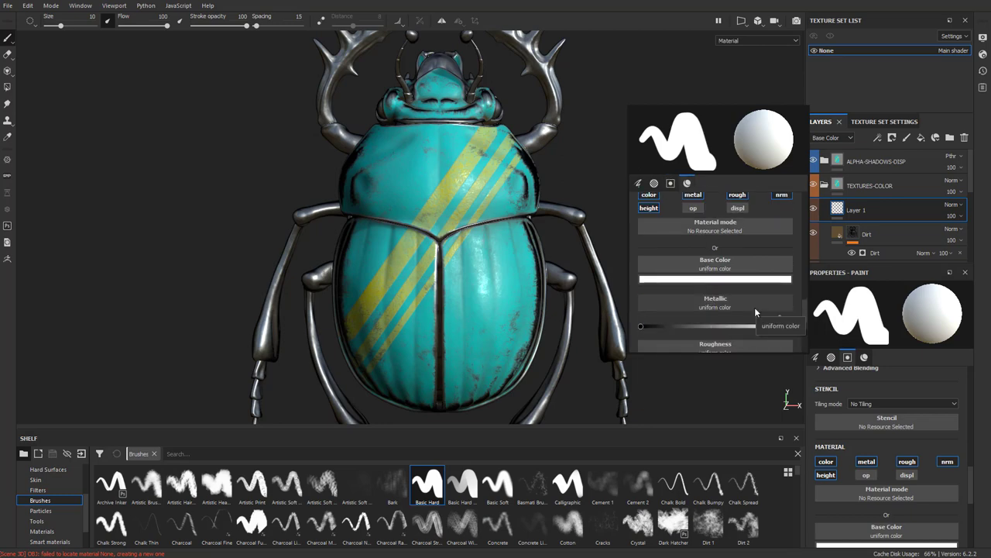
scroll(714, 282, "up", 2)
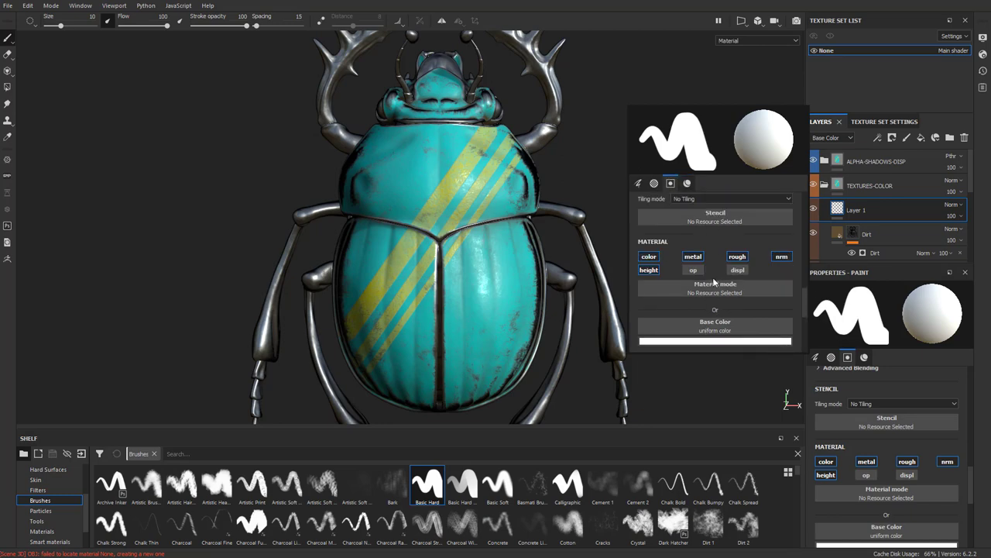
left_click(649, 269)
left_click(694, 256)
left_click(781, 256)
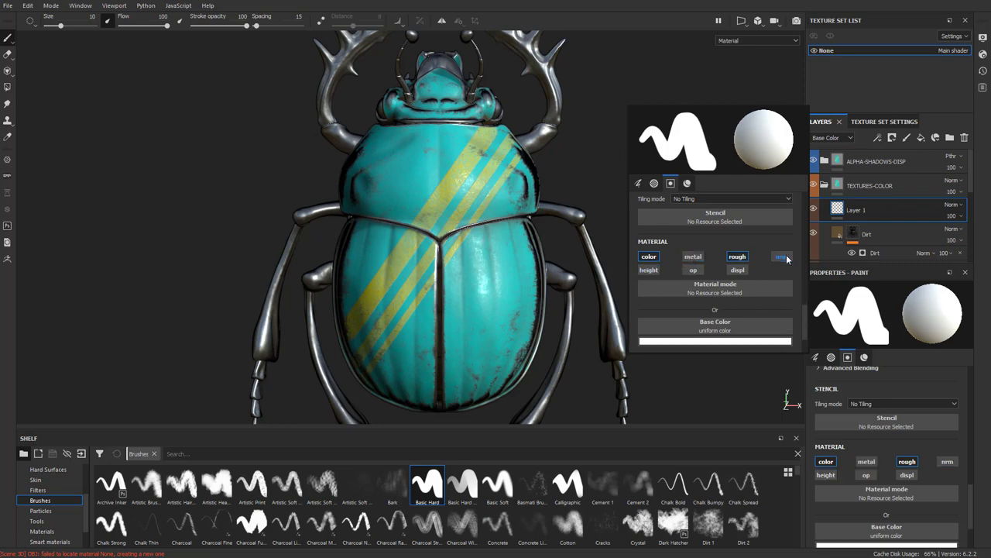
Set the brush's base color to golden yellow (R 0.726, G 0.470, B 0.000) and its roughness to 0.2509
scroll(755, 325, "down", 2)
left_click(744, 289)
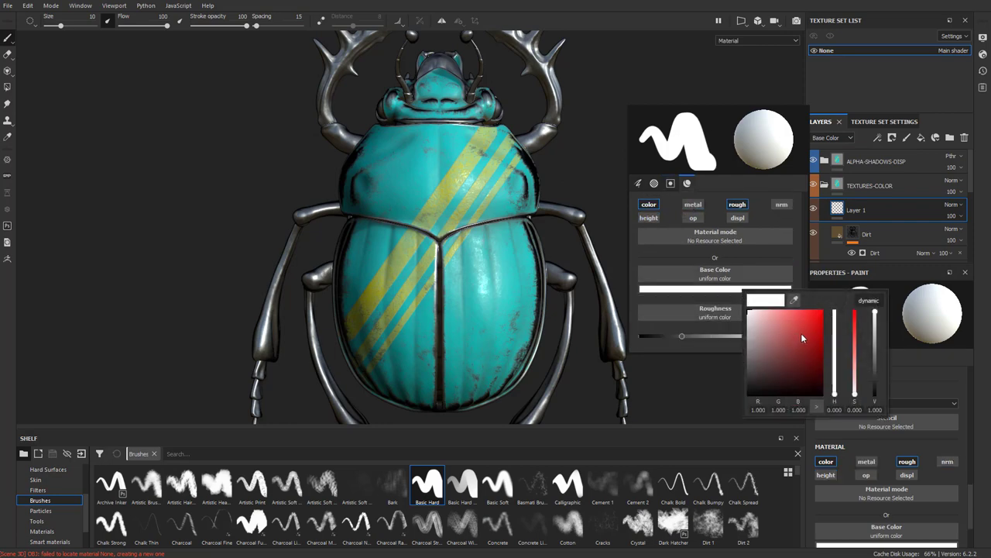
left_click(821, 320)
left_click_drag(835, 393, 835, 389)
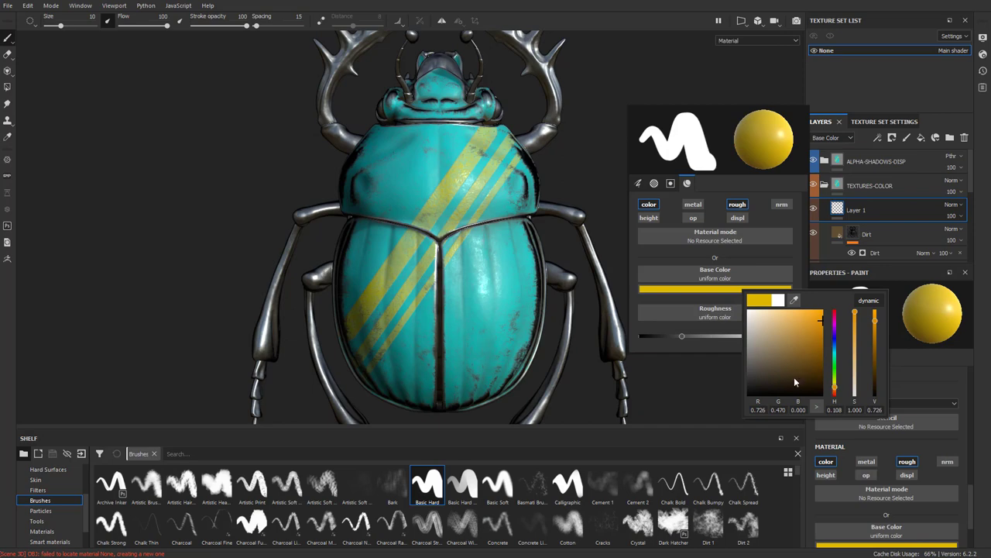
left_click_drag(682, 338, 768, 339)
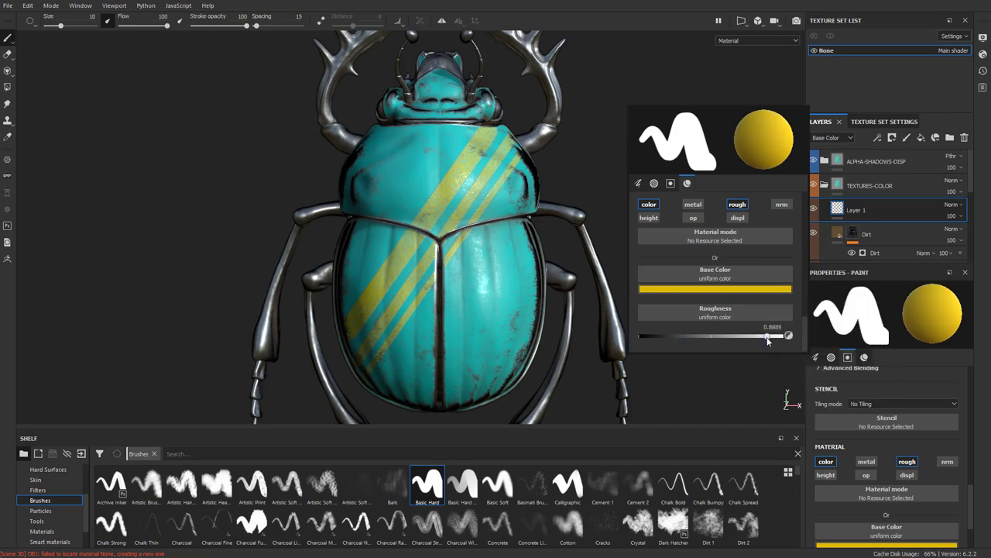
left_click_drag(704, 338, 675, 340)
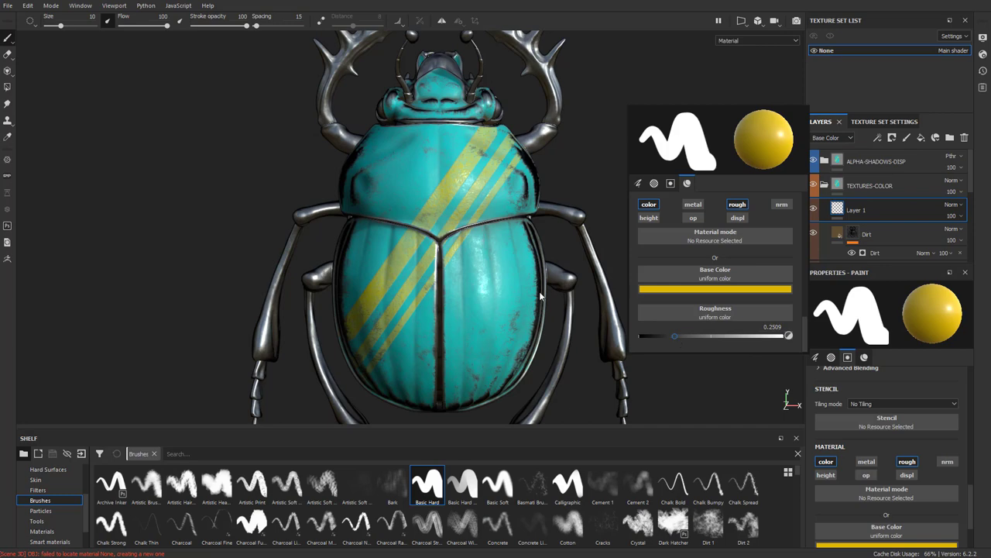
Paint a freehand yellow patch on the beetle's right wing cover and erase part of its edge
mouse_move(475, 255)
left_mouse_down()
mouse_move(483, 274)
mouse_move(474, 270)
mouse_move(494, 261)
mouse_move(498, 318)
left_mouse_up()
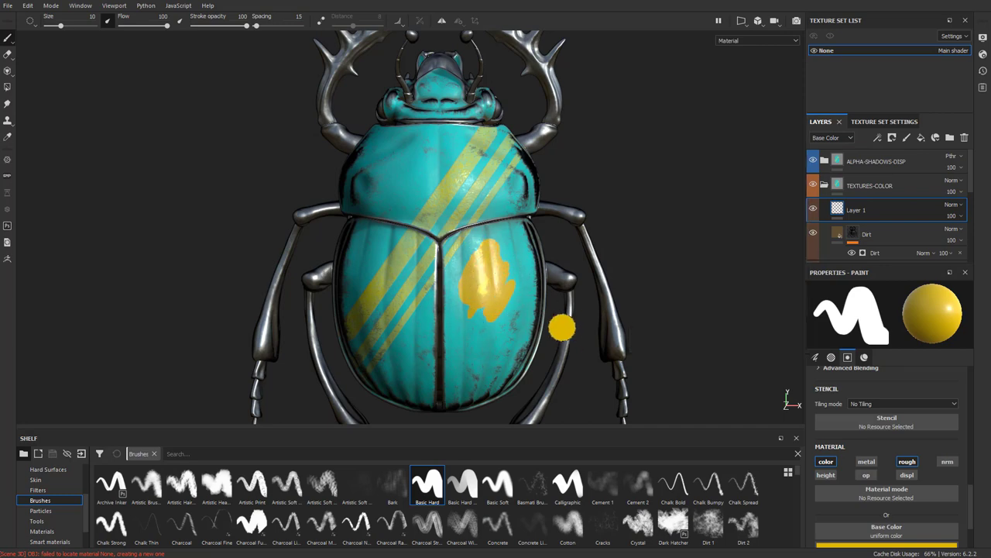
key("e")
left_click_drag(498, 284, 502, 271)
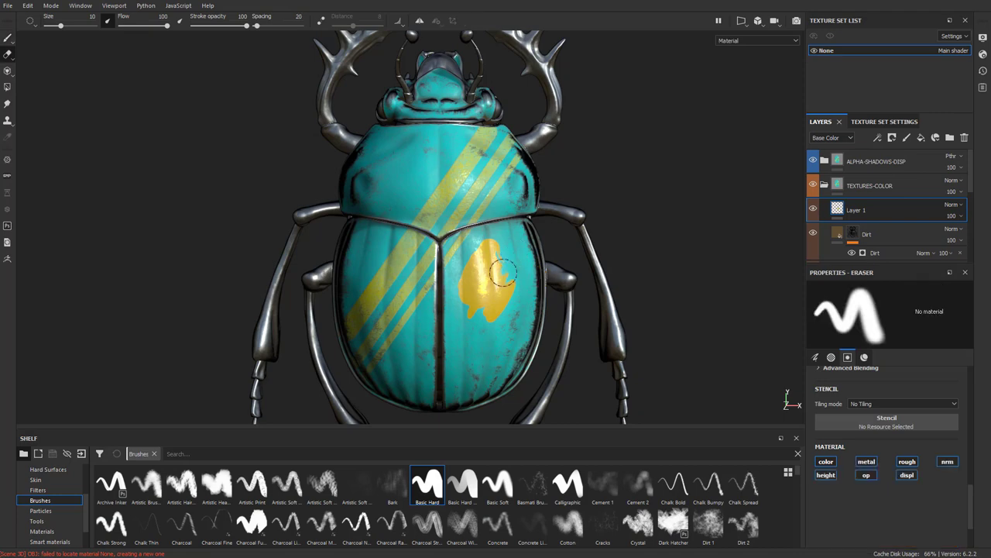
Return to the paint brush and change its base color from the golden hue to orange
right_click(852, 207)
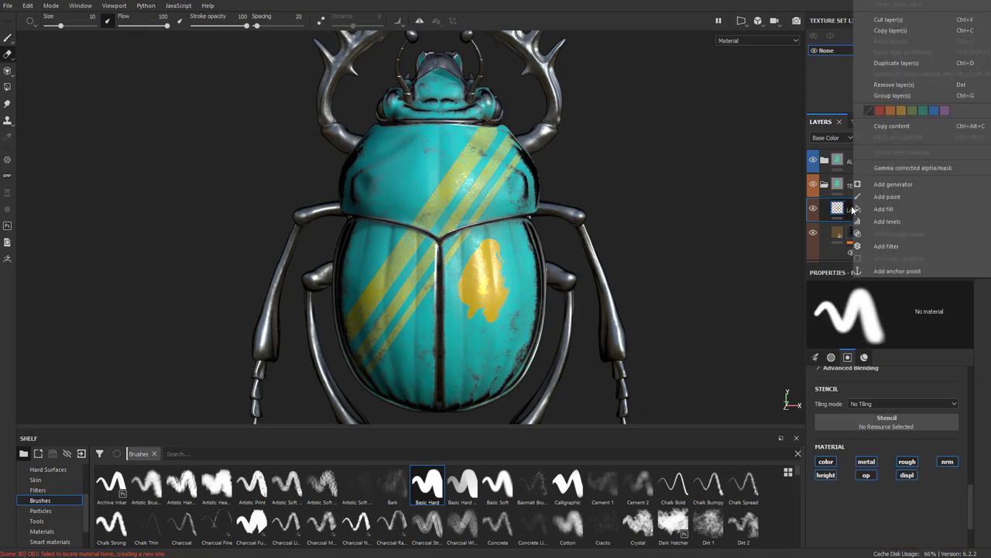
left_click(509, 264)
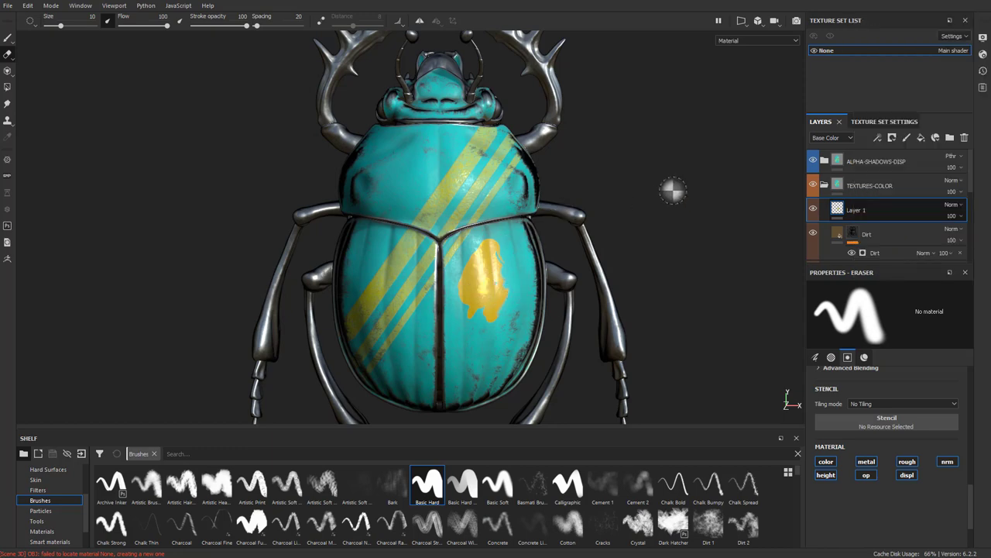
key("1")
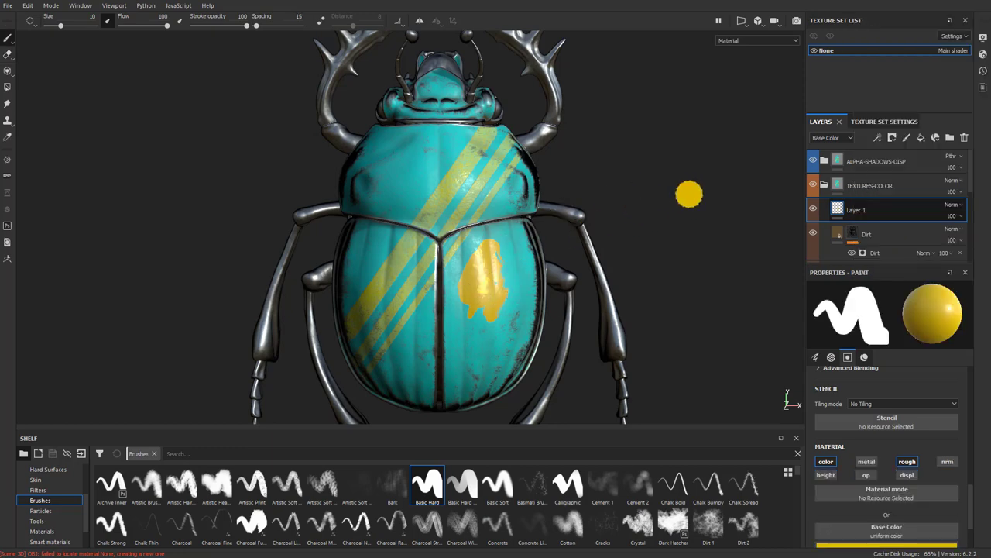
right_click(688, 194)
left_click(775, 308)
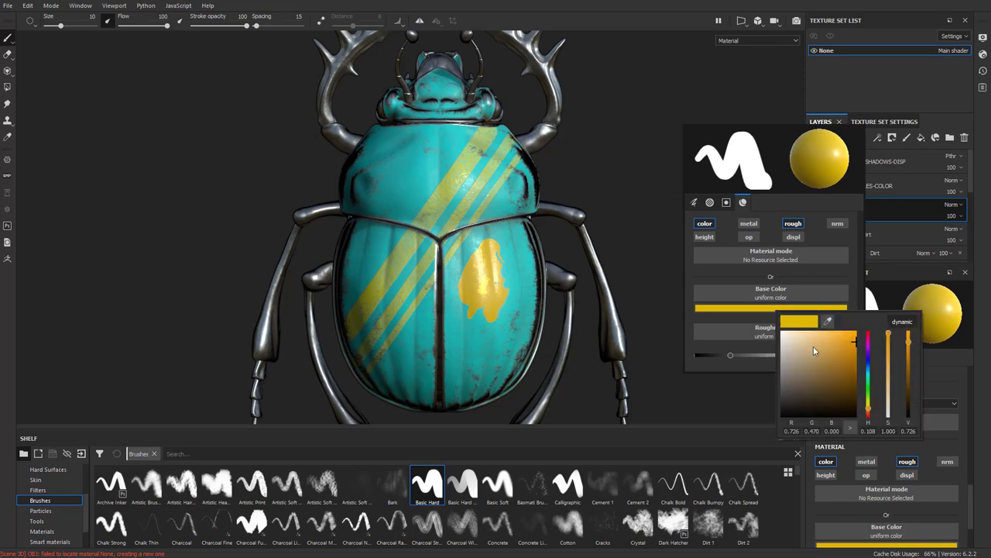
left_click_drag(854, 349, 846, 350)
left_click_drag(869, 408, 869, 411)
left_click_drag(860, 341, 859, 224)
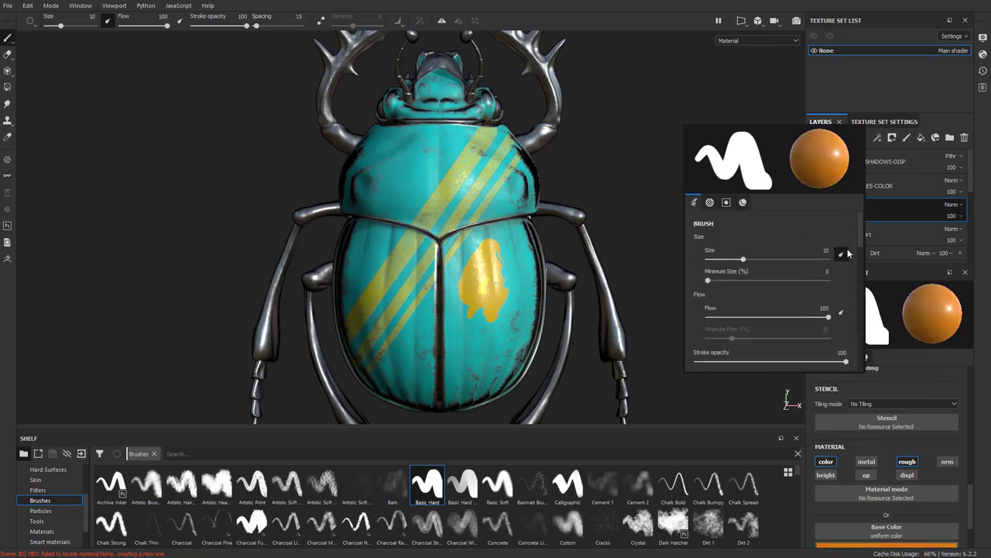
Set the brush flow to 15 and spacing to 5, and paint orange over part of the yellow patch
scroll(760, 314, "down", 4)
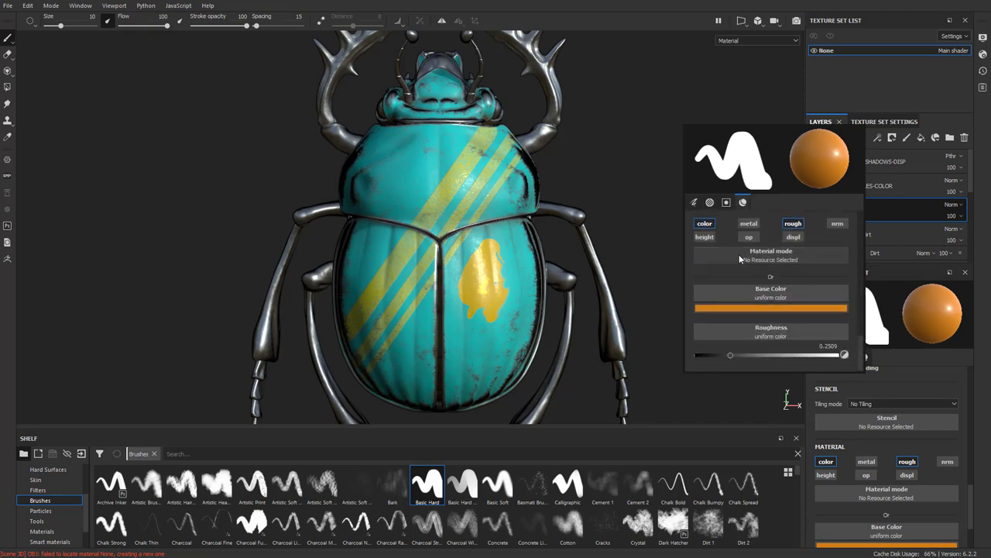
scroll(791, 227, "up", 5)
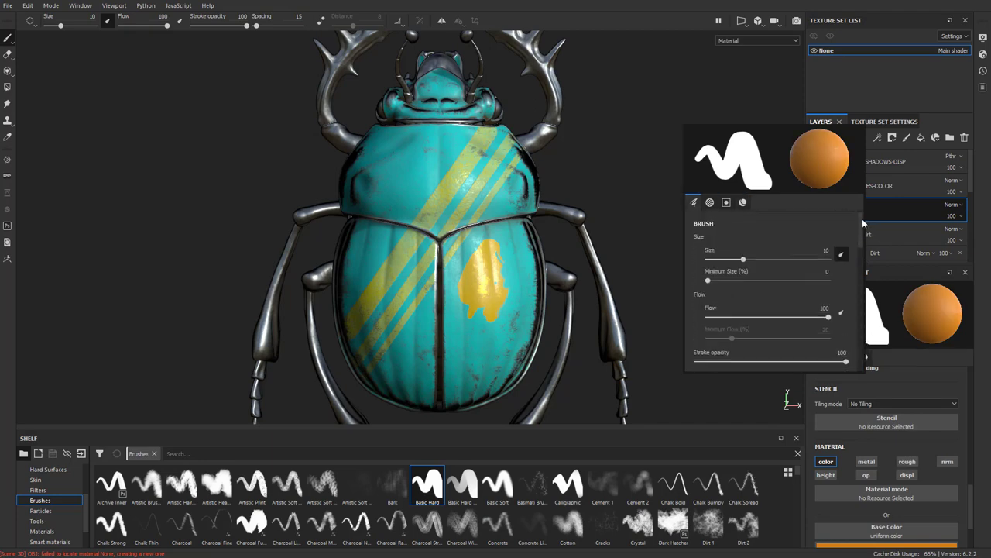
left_click_drag(828, 317, 732, 320)
scroll(857, 249, "down", 2)
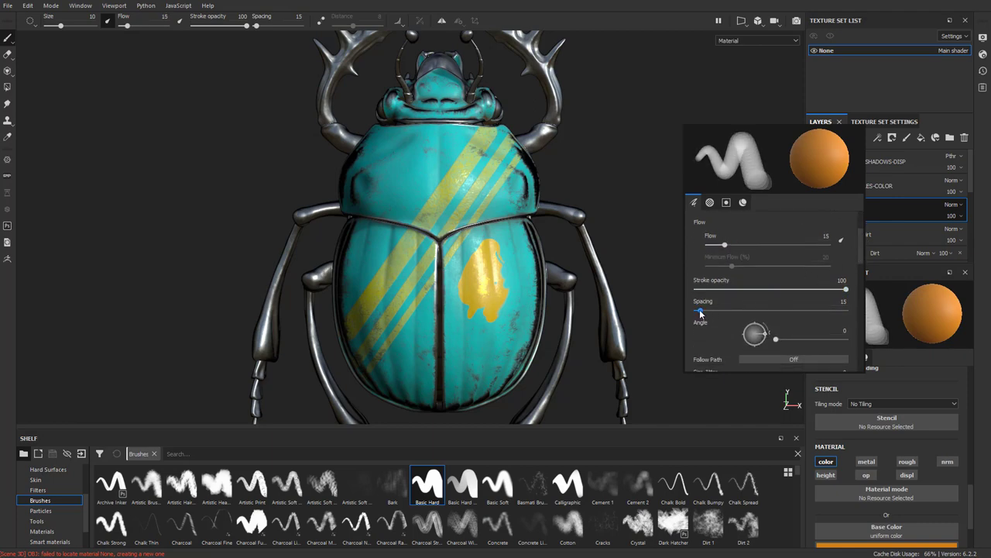
left_click_drag(701, 313, 699, 314)
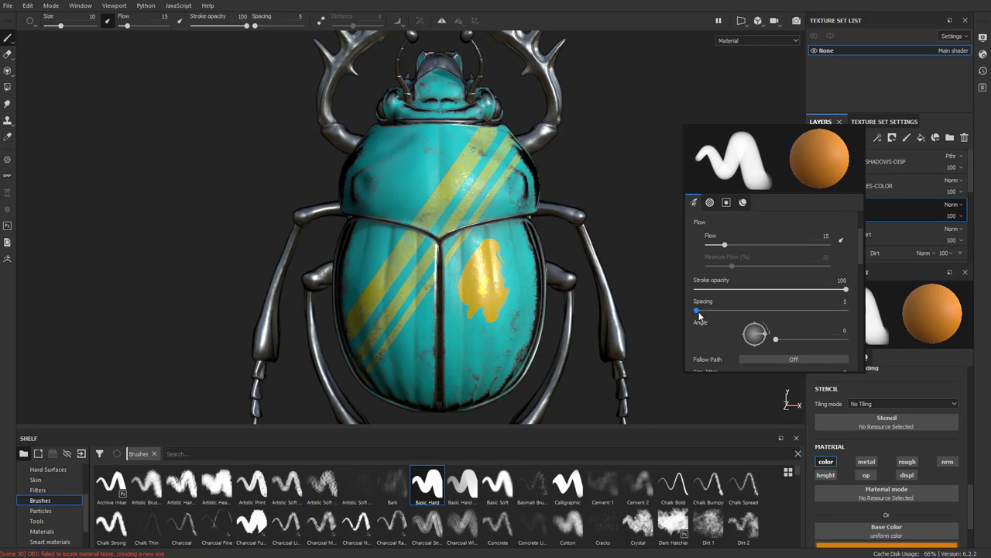
mouse_move(467, 283)
left_mouse_down()
mouse_move(468, 295)
mouse_move(492, 300)
mouse_move(470, 290)
mouse_move(472, 307)
left_mouse_up()
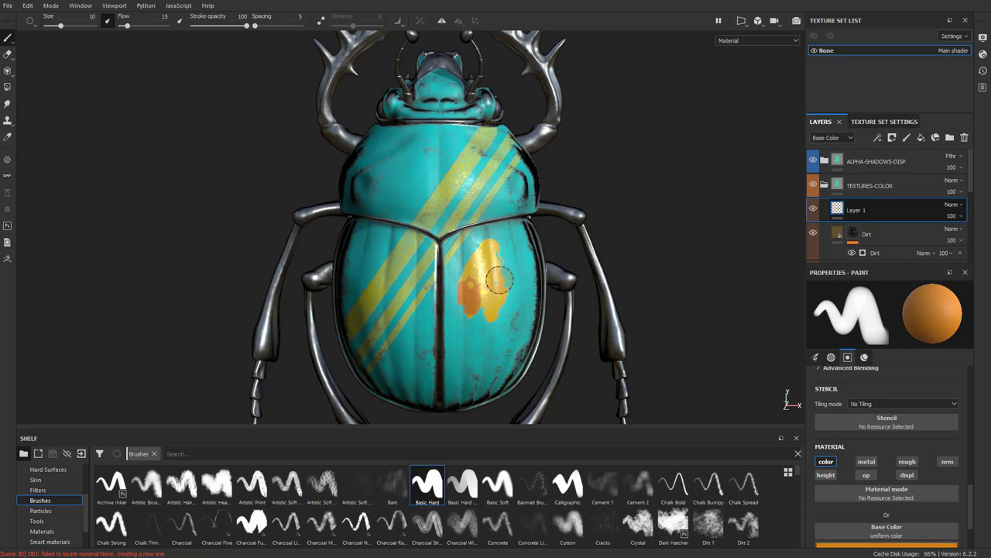
Set the brush flow to 5 and leave only the color, metal and displ channels active in its material
key("p")
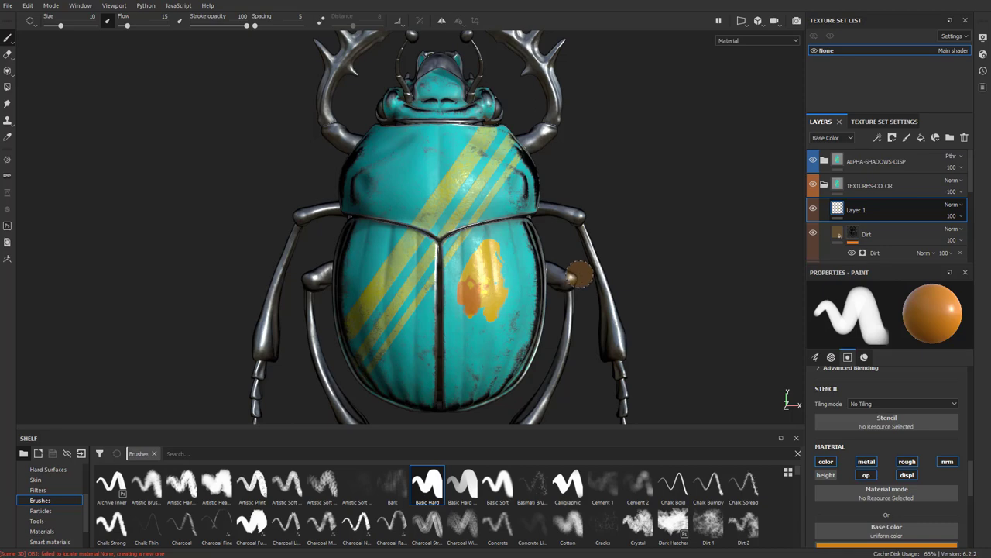
right_click(573, 237)
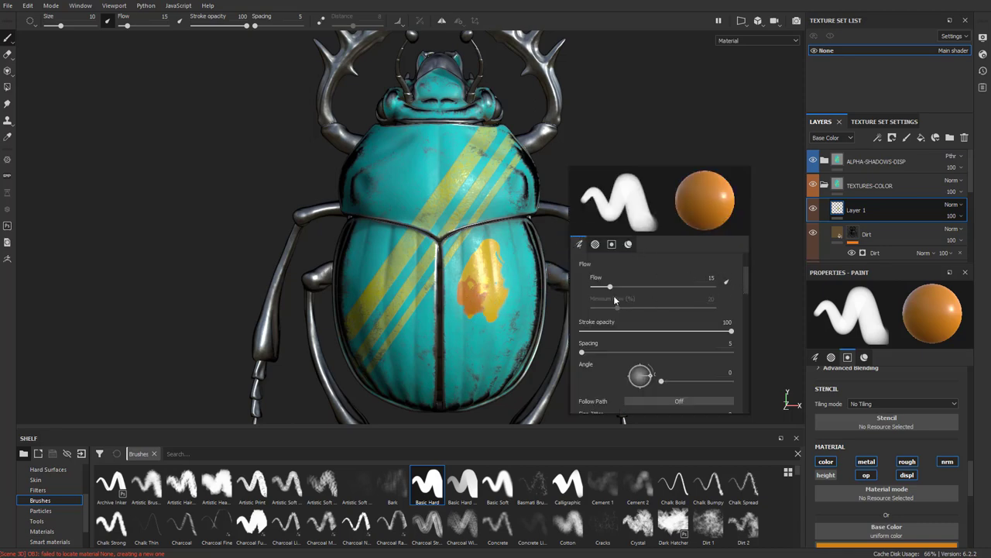
left_click_drag(609, 286, 597, 287)
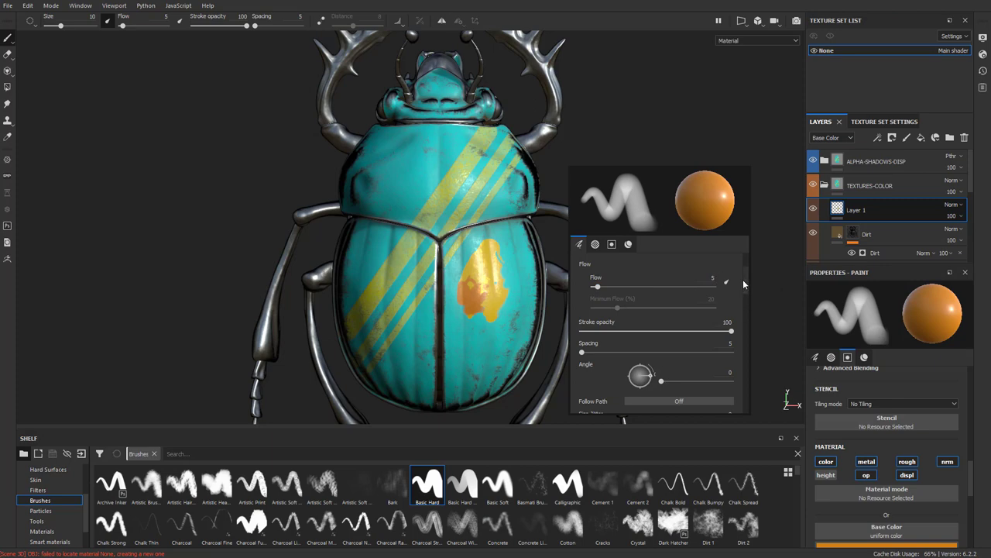
scroll(705, 364, "down", 10)
left_click(634, 320)
left_click(679, 307)
left_click(722, 306)
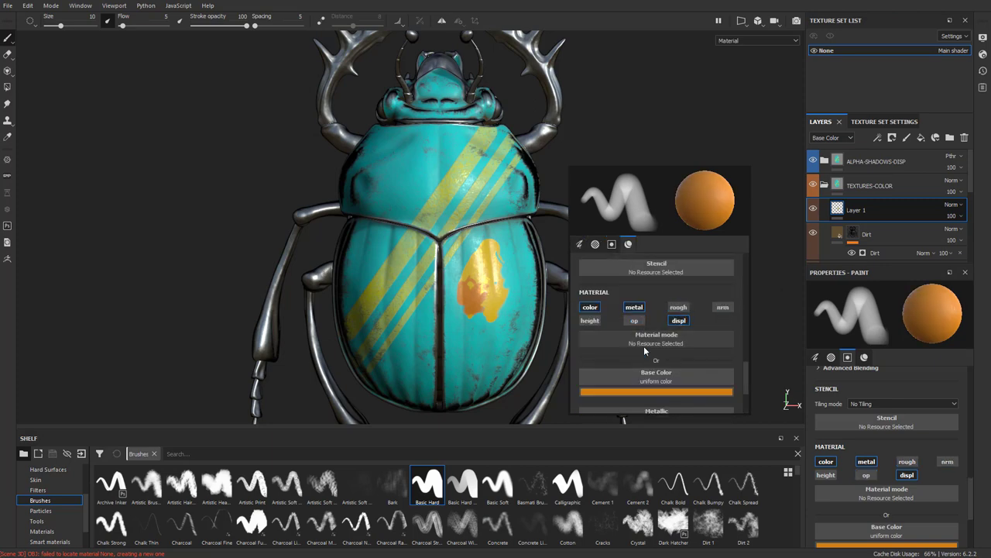
Set the base color to dark orange (R 0.432, G 0.142, B 0.004) and paint soft strokes across the right wing cover's patch
left_click(654, 393)
left_click(731, 436)
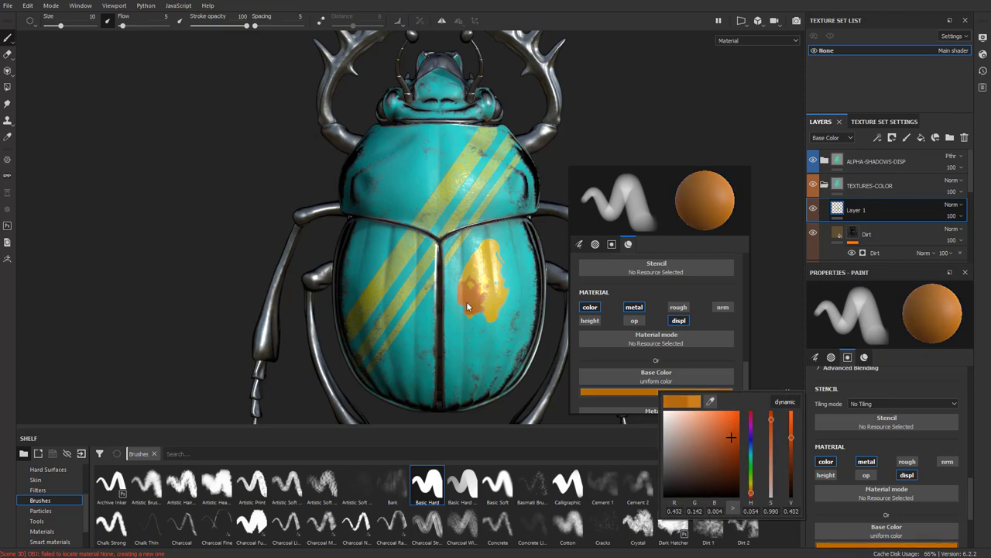
left_click(468, 302)
mouse_move(477, 302)
left_mouse_down()
mouse_move(460, 319)
mouse_move(477, 325)
mouse_move(465, 329)
mouse_move(496, 318)
mouse_move(452, 292)
mouse_move(511, 287)
left_mouse_up()
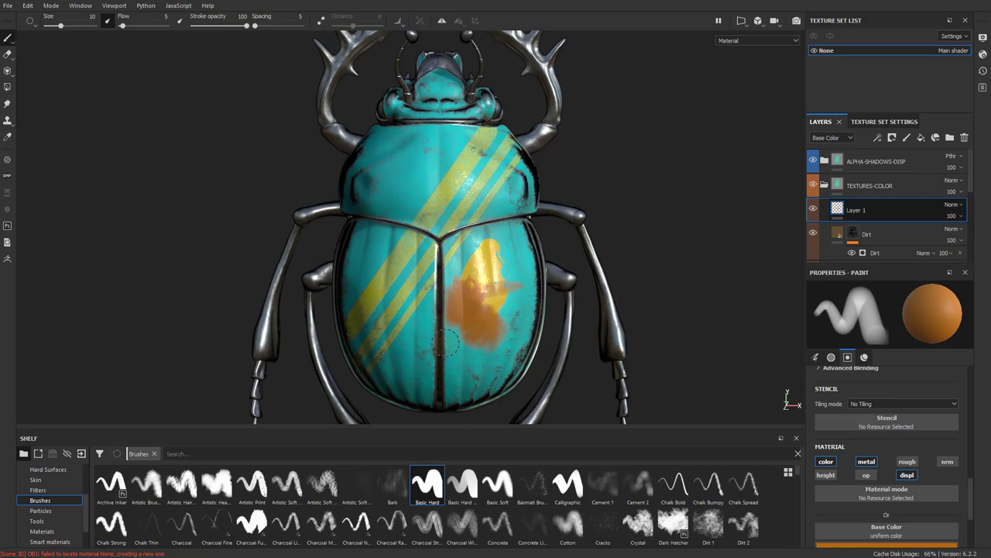
Choose a textured Kyle's Paint brush at size 47.29 and paint rough orange strokes over the right wing cover, undoing the last one
scroll(800, 475, "down", 10)
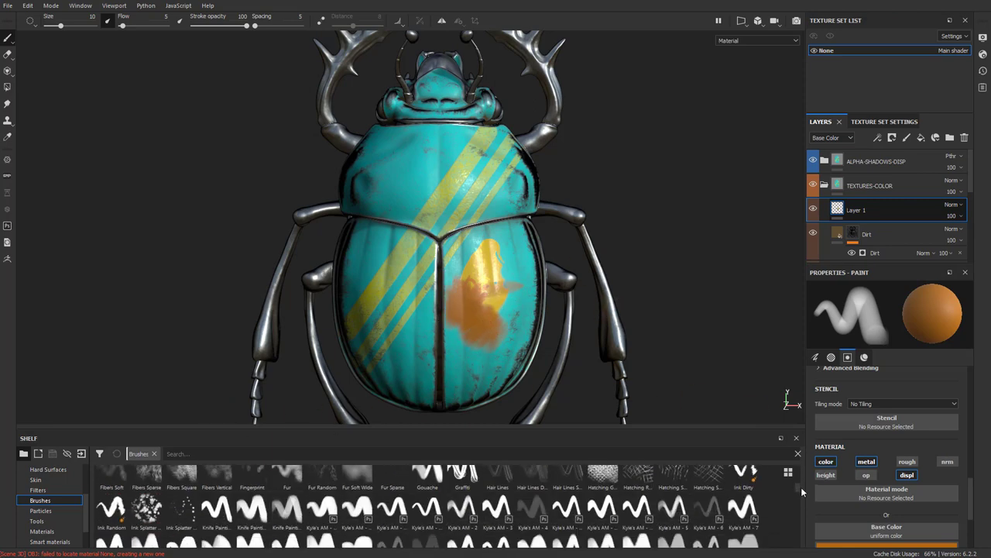
scroll(796, 508, "down", 5)
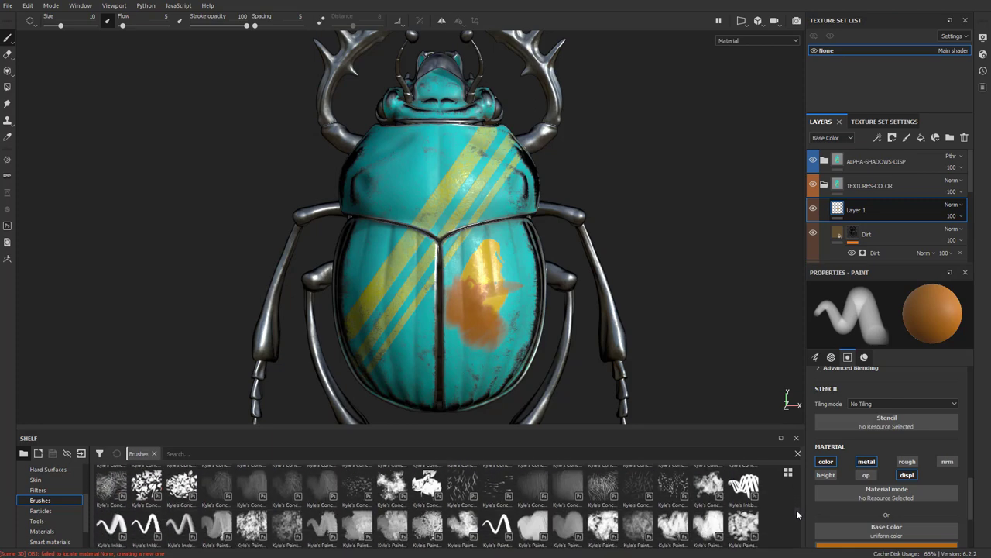
left_click(392, 504)
key("ctrl+z")
key("ctrl+z")
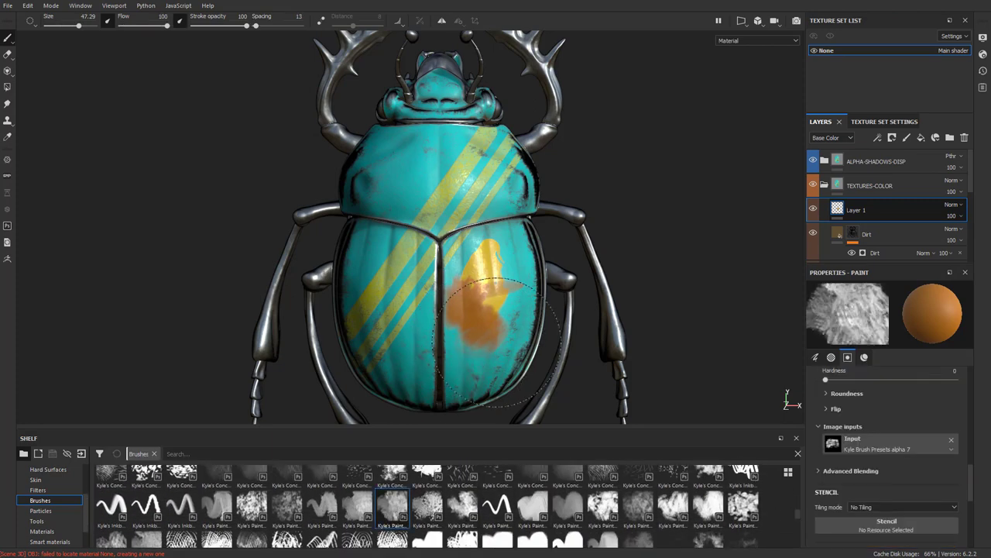
left_click_drag(481, 335, 500, 320)
left_click_drag(470, 277, 474, 313)
key("ctrl+z")
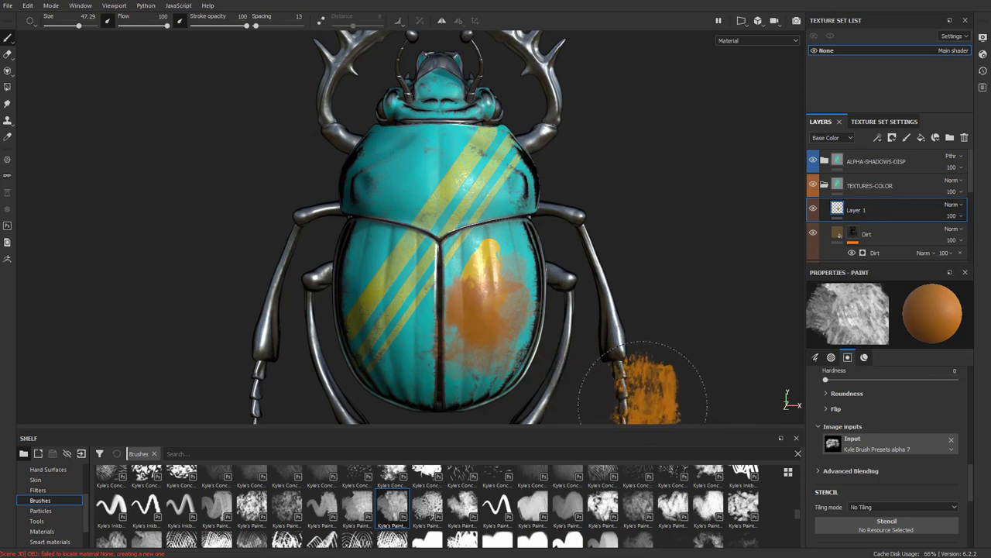
Delete the freehand paint layer and the Folder 1 group holding the cyan paint and yellow stripes
left_click(964, 138)
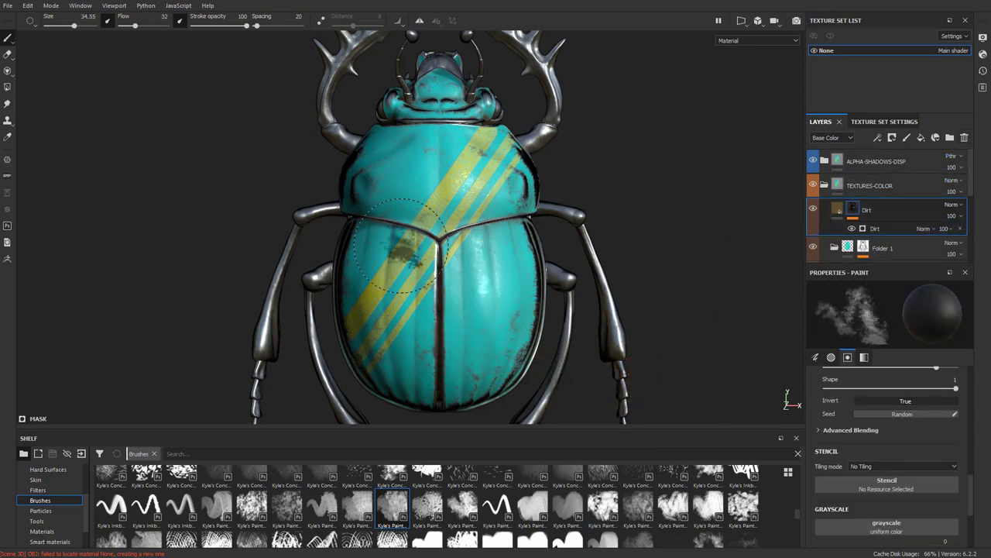
right_click_drag(664, 214, 659, 236, "shift")
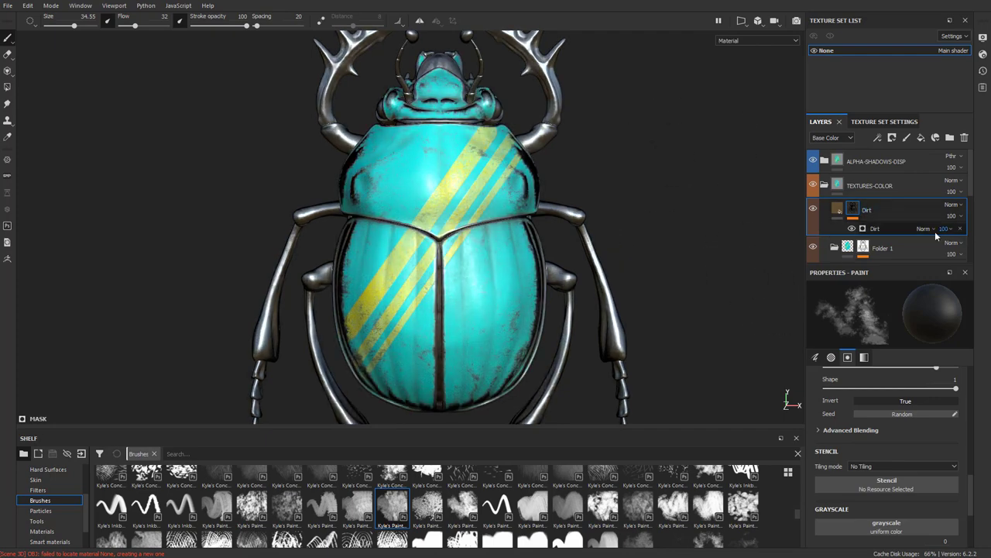
scroll(915, 247, "down", 1)
left_click(834, 219)
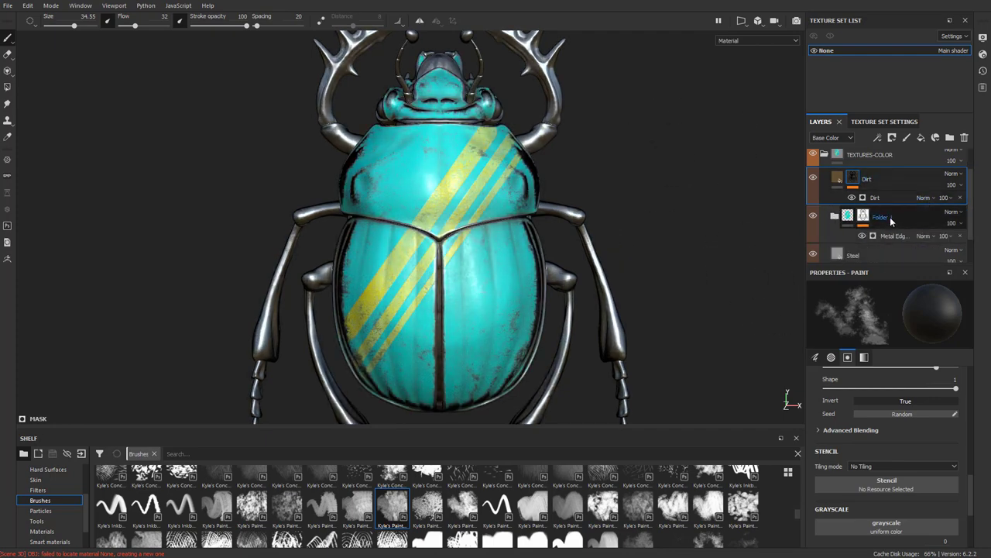
left_click(965, 137)
Search the shelf's materials for "car" and look through the results
scroll(61, 502, "down", 1)
left_click(60, 502)
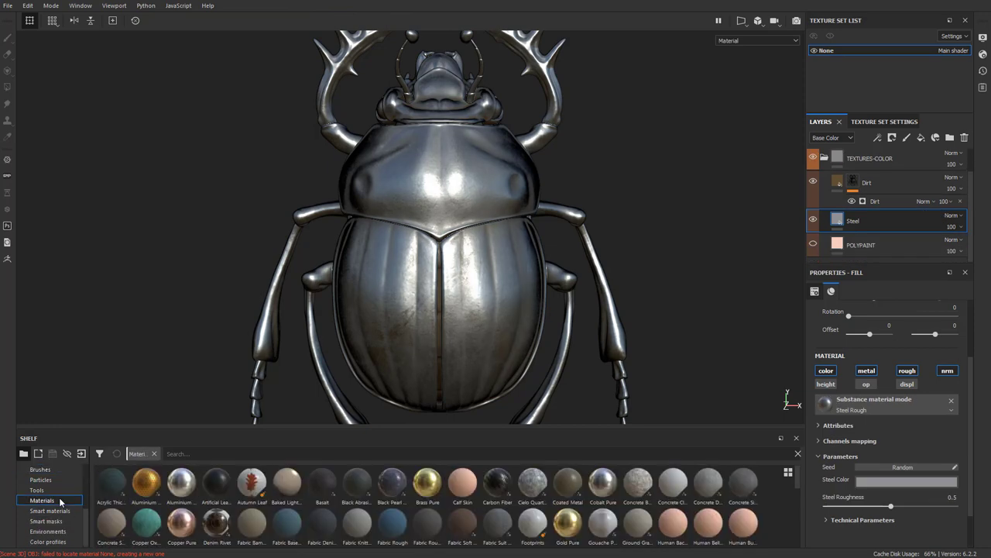
left_click(174, 454)
type("car")
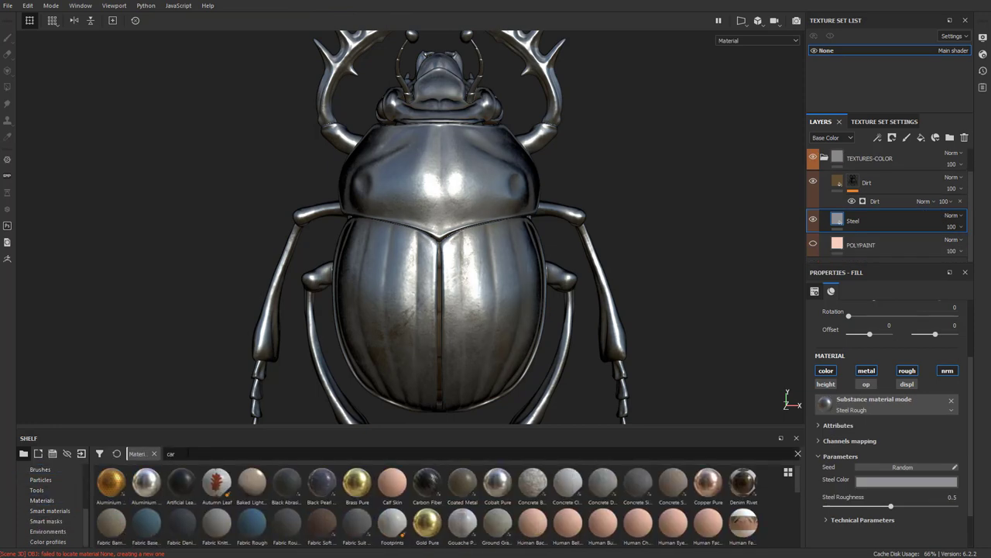
scroll(211, 505, "down", 5)
scroll(209, 505, "up", 5)
Switch to Substance Source, search for "car" and send the Car Iridescent Paint material to Substance Painter
key("alt+Tab")
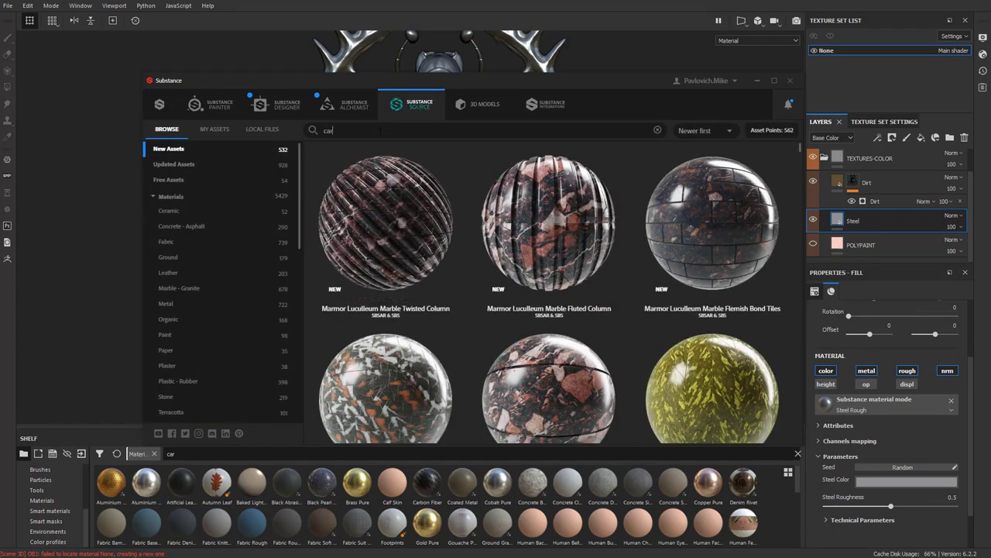
key("Return")
scroll(501, 310, "down", 2)
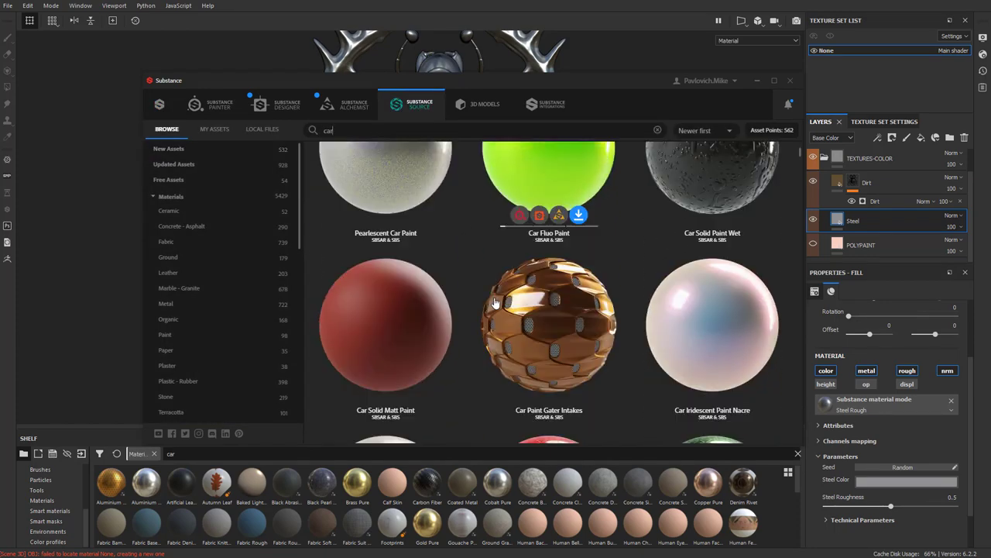
scroll(519, 349, "up", 2)
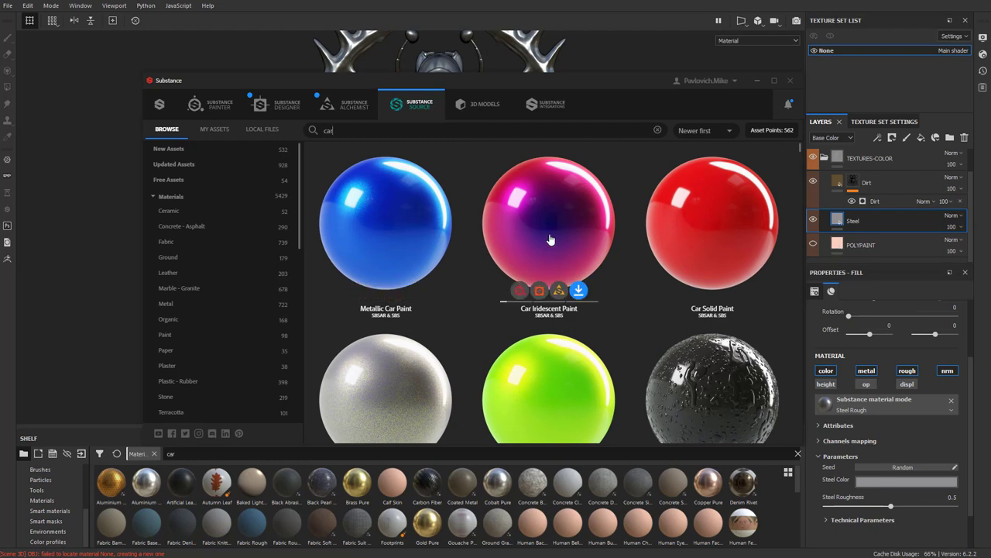
left_click(519, 292)
left_click_drag(529, 77, 535, 557)
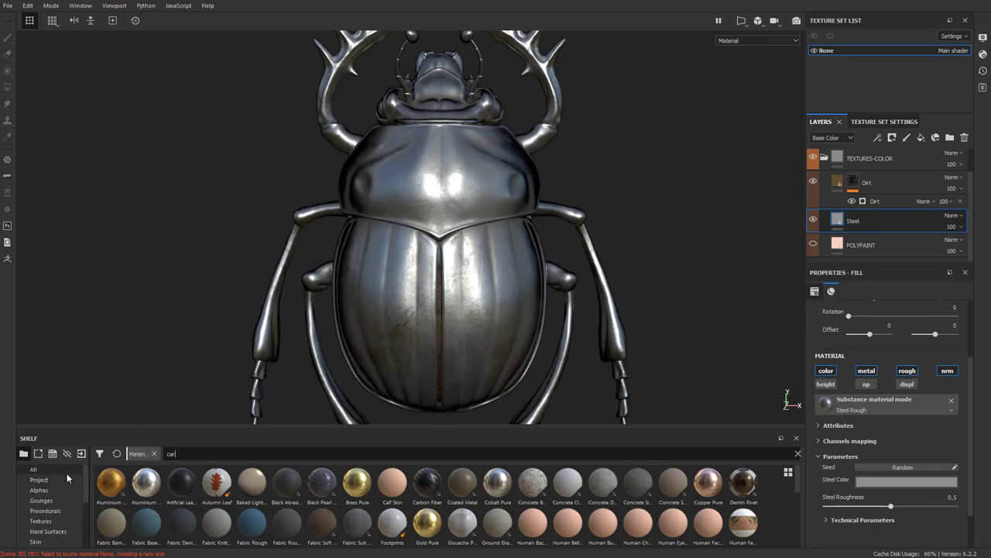
Search the entire shelf for "car" and add Car Iridescent Paint as a layer directly above Steel
left_click(66, 470)
type("car")
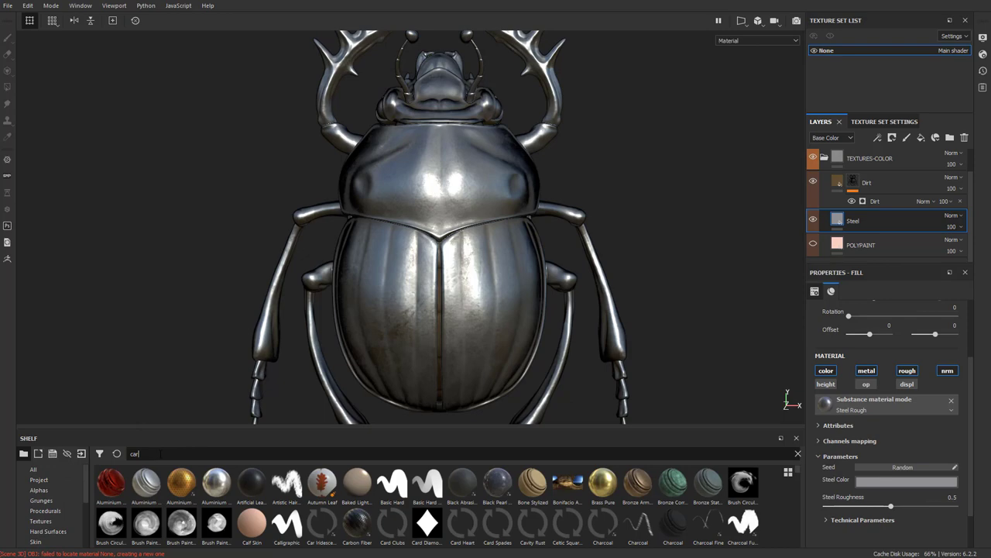
mouse_move(315, 531)
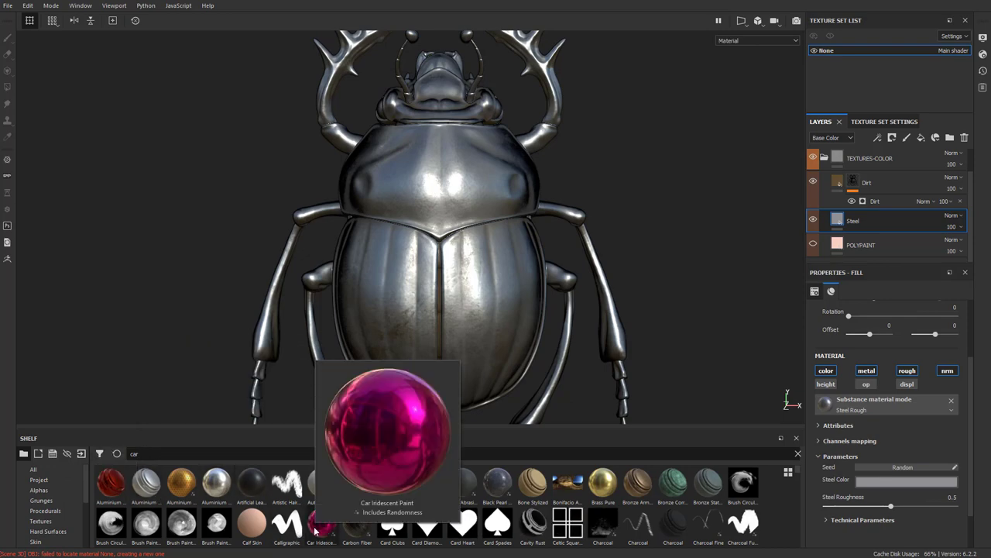
left_click(316, 531)
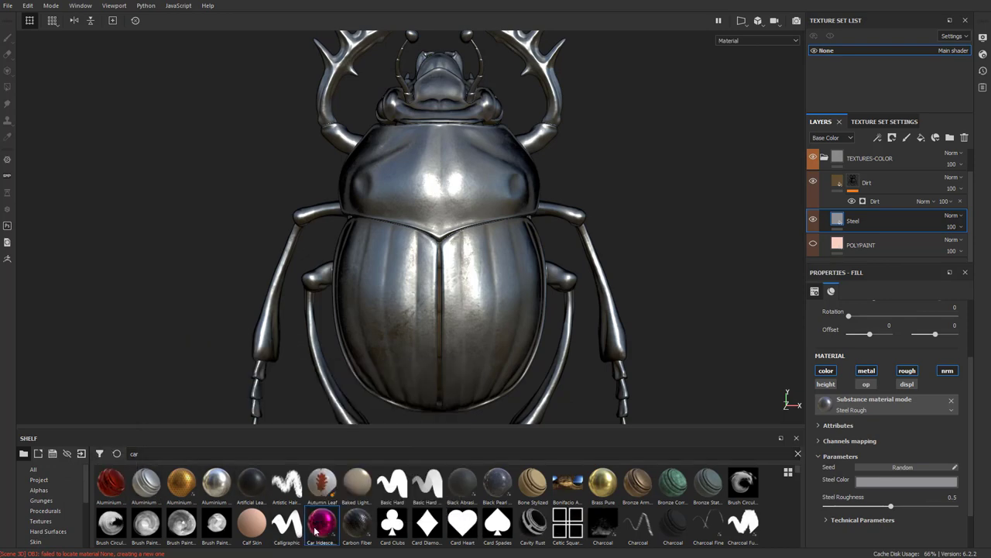
left_click_drag(663, 400, 859, 208)
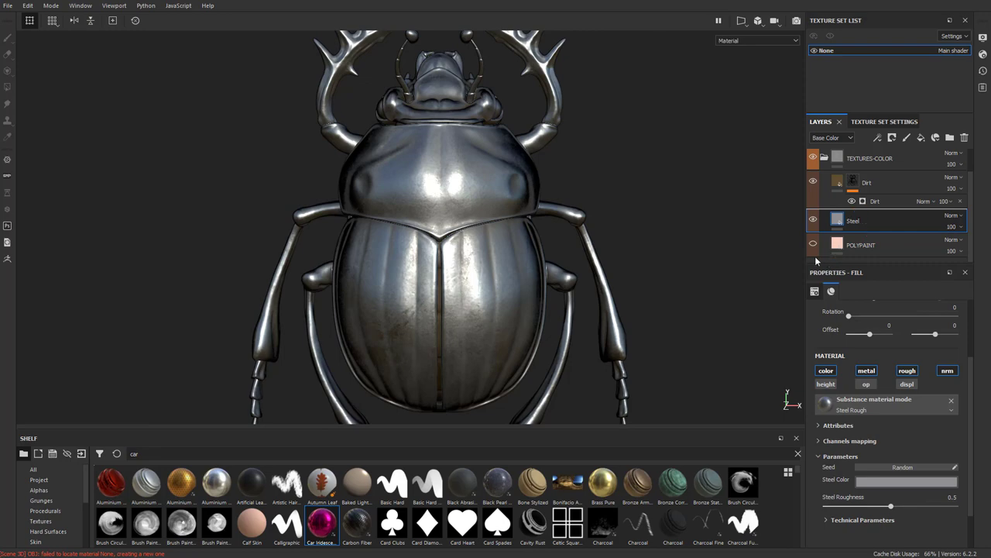
Mask the Car Iridescent Paint layer by color selection, picking the ID colors of the thorax, wing covers and head
right_click(910, 223)
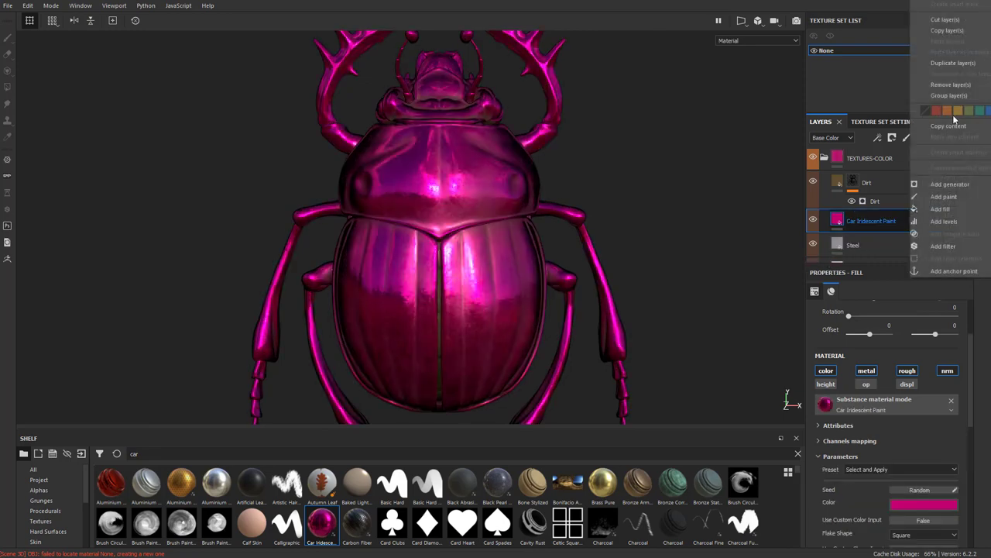
left_click(950, 1)
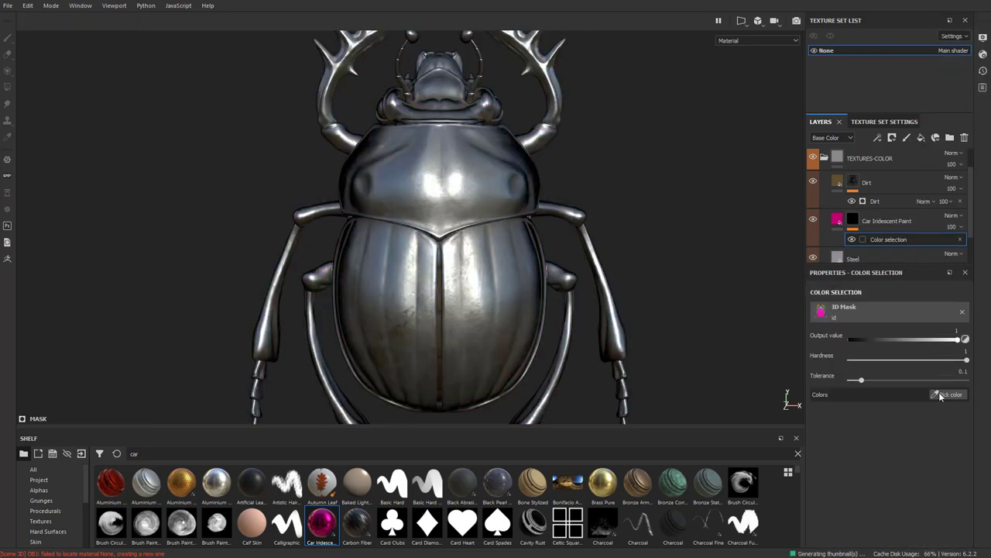
left_click(944, 400)
left_click(511, 219)
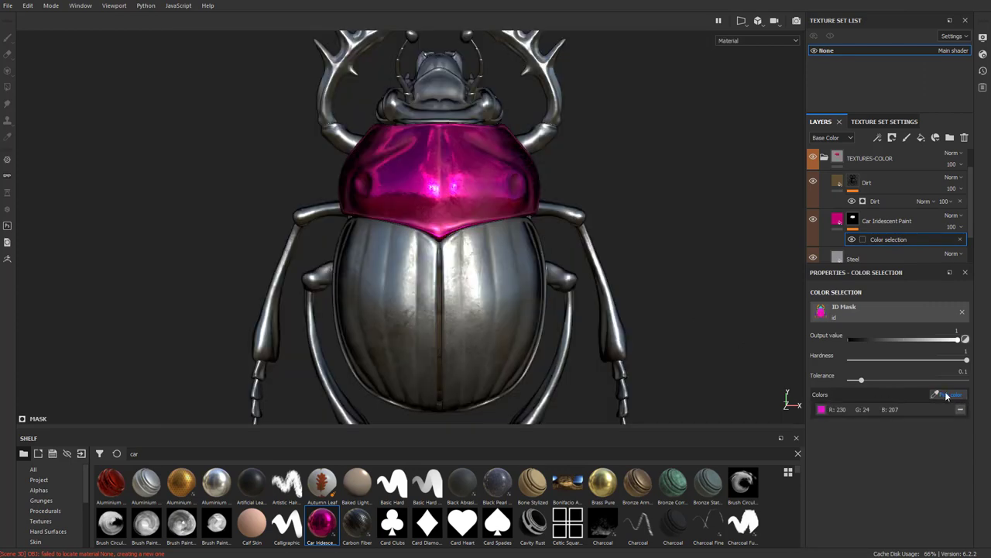
left_click(946, 396)
left_click(474, 302)
left_click(944, 395)
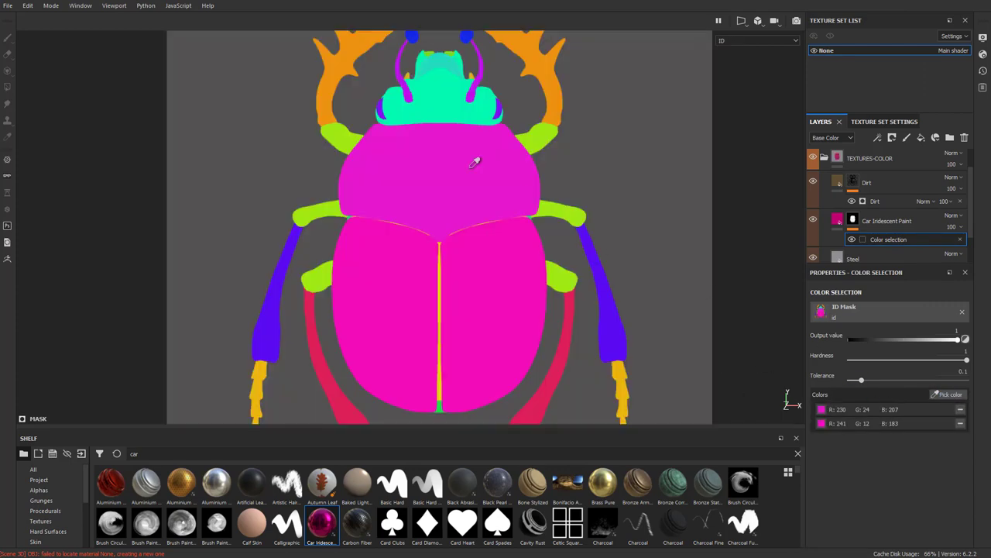
left_click(437, 94)
Change the Color parameter of the Car Iridescent Paint layer to black
right_click_drag(705, 203, 690, 176, "shift")
middle_click_drag(689, 176, 641, 180, "alt")
right_click_drag(641, 180, 723, 186, "alt")
mouse_move(723, 186)
middle_mouse_down("alt")
mouse_move(767, 166)
mouse_move(717, 168)
middle_mouse_up("alt")
left_click(838, 221)
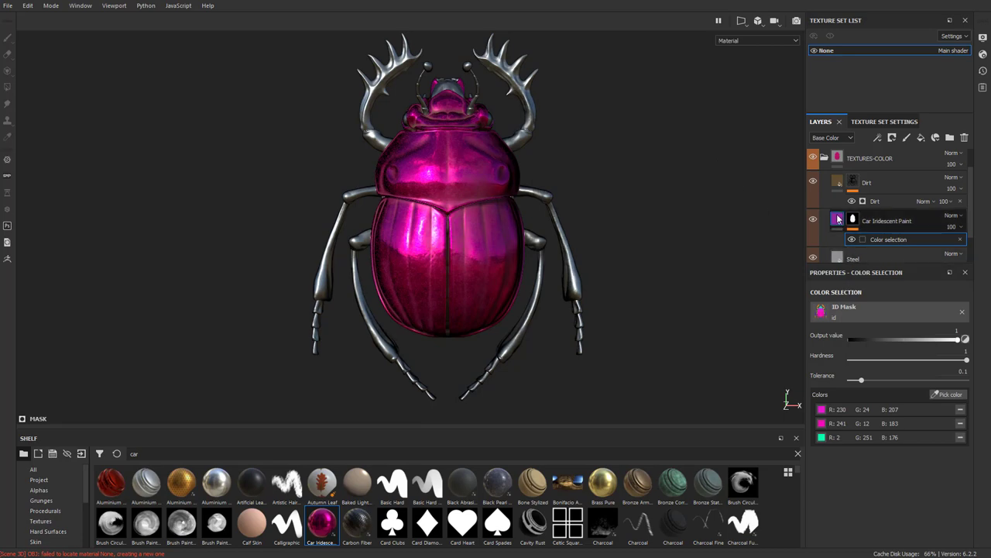
scroll(921, 464, "down", 2)
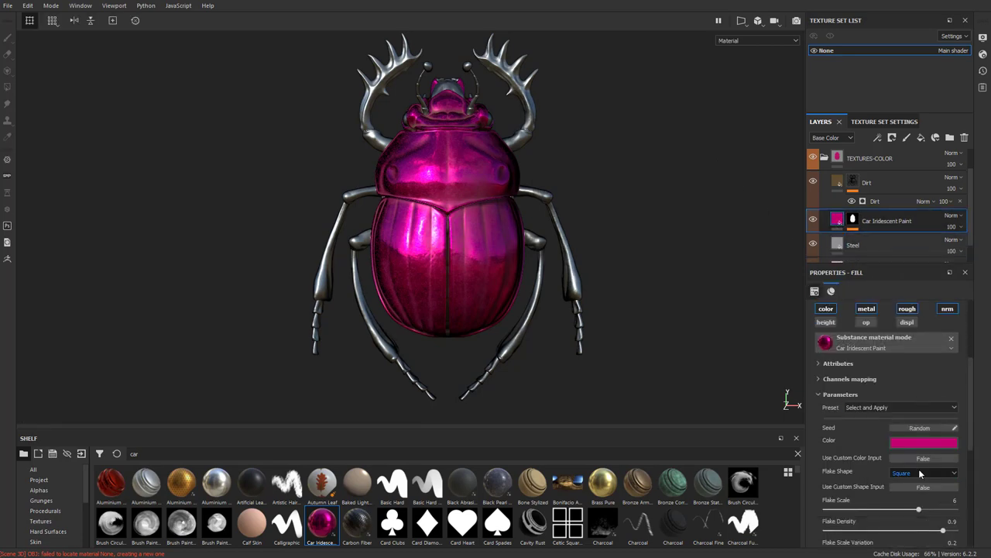
left_click_drag(774, 557, 821, 557)
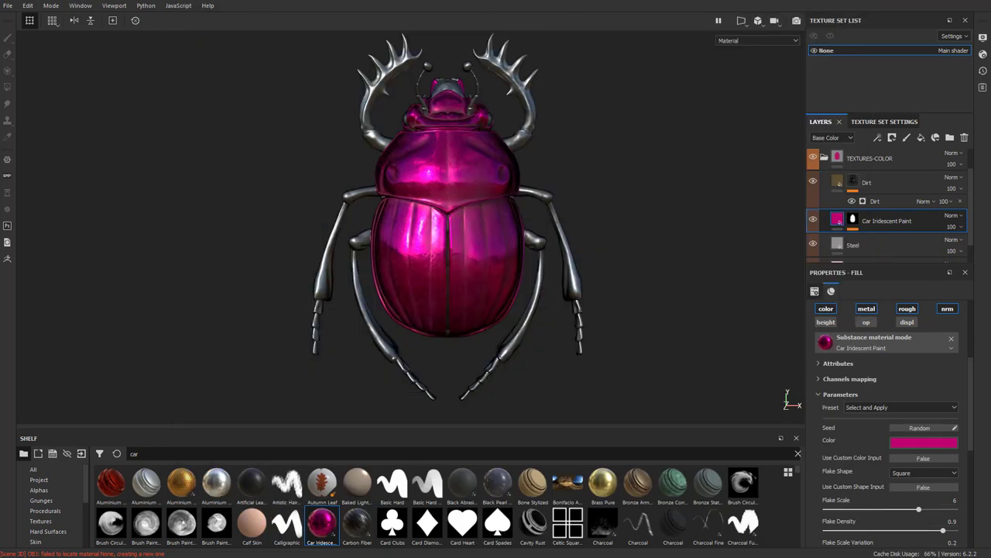
left_click(917, 443)
left_click_drag(968, 456, 921, 556)
left_click_drag(451, 557, 452, 122)
key("alt+Tab")
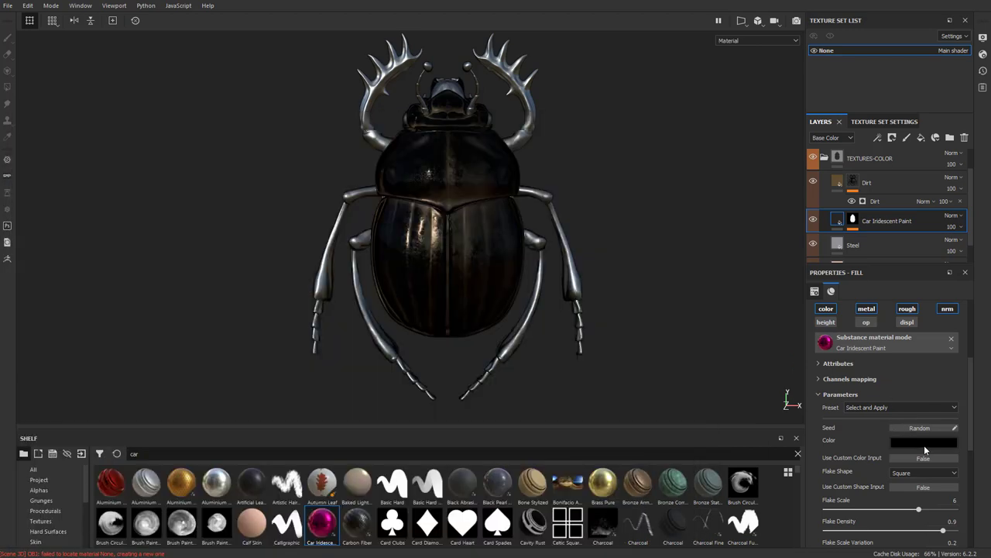
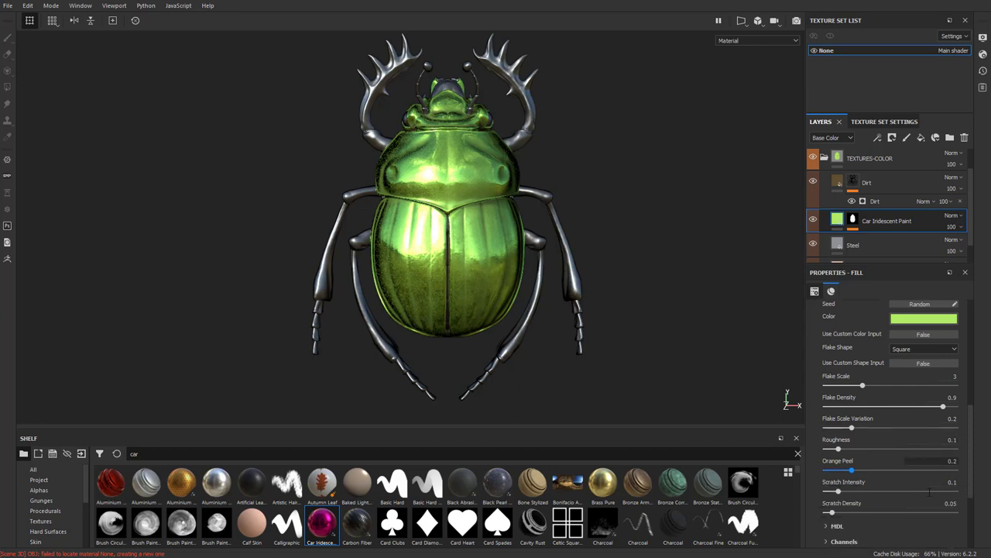
Add a fill effect to the content of the Car Iridescent Paint layer and limit it to the color channel
scroll(916, 488, "up", 4)
scroll(908, 485, "up", 3)
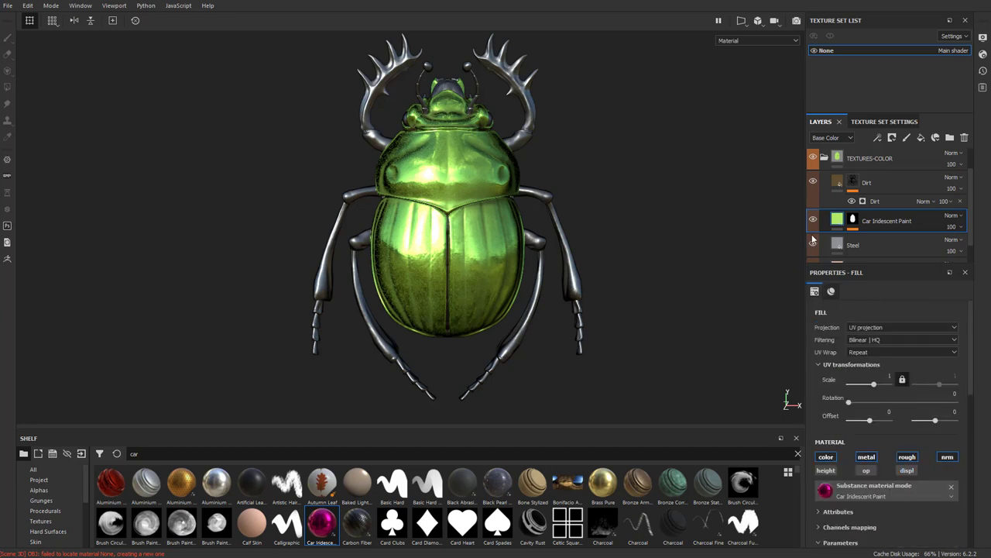
right_click(837, 223)
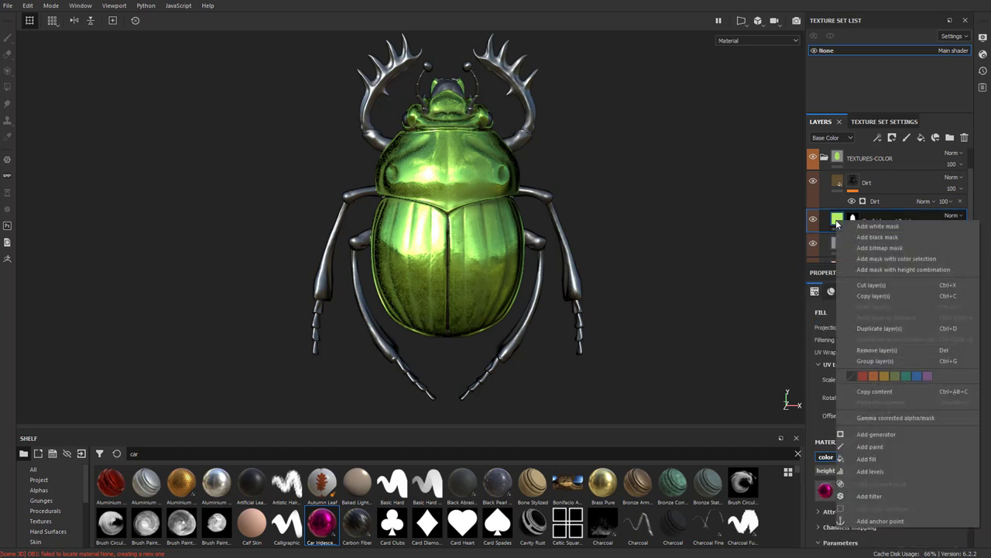
left_click(866, 459)
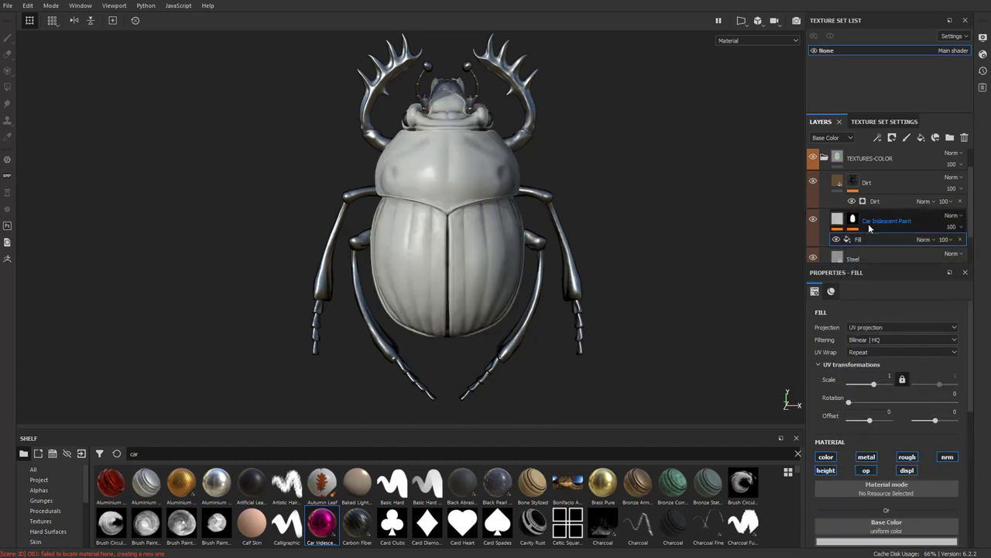
left_click(826, 472)
left_click(862, 470)
left_click(870, 458)
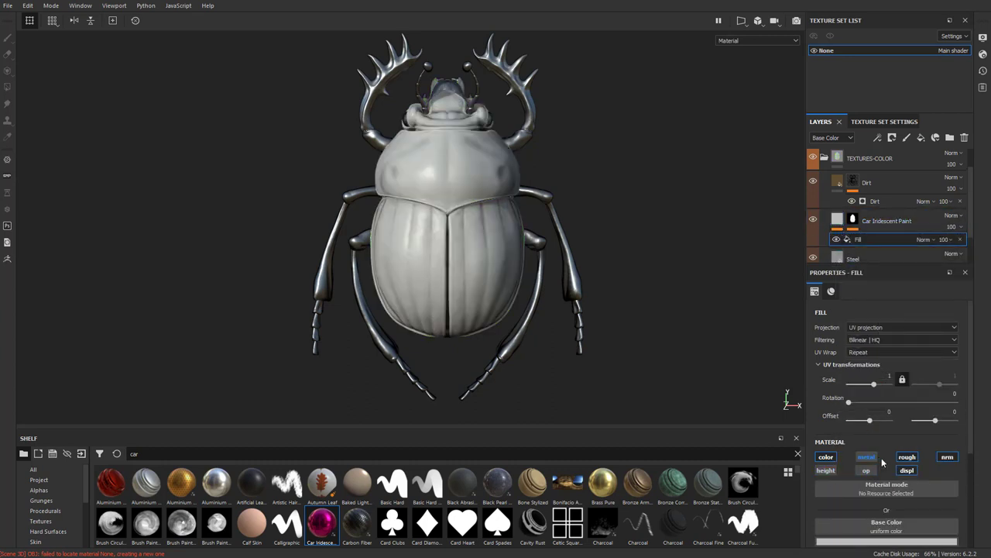
left_click(867, 457)
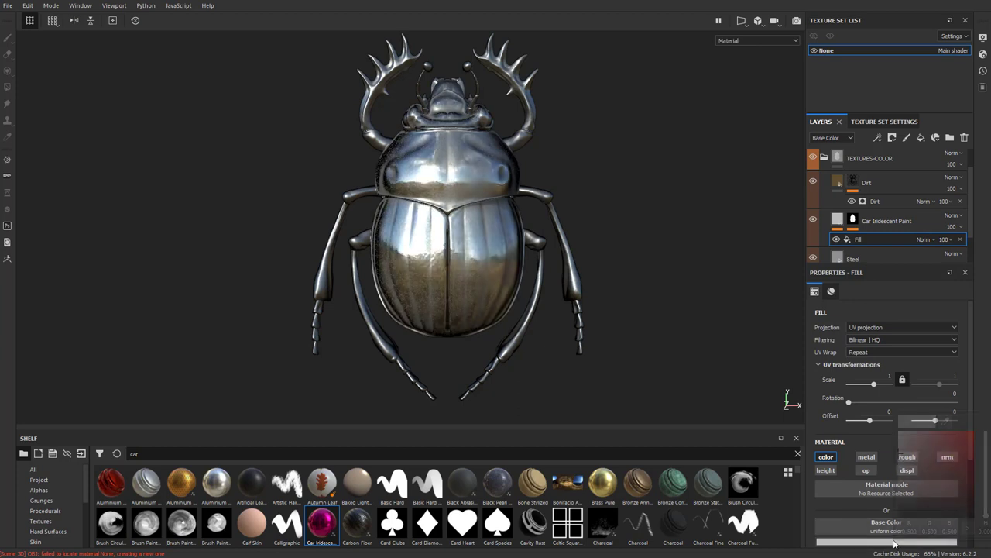
Try dark red and bright green as the fill effect's uniform base color
left_click_drag(957, 474, 973, 433)
left_click(960, 483)
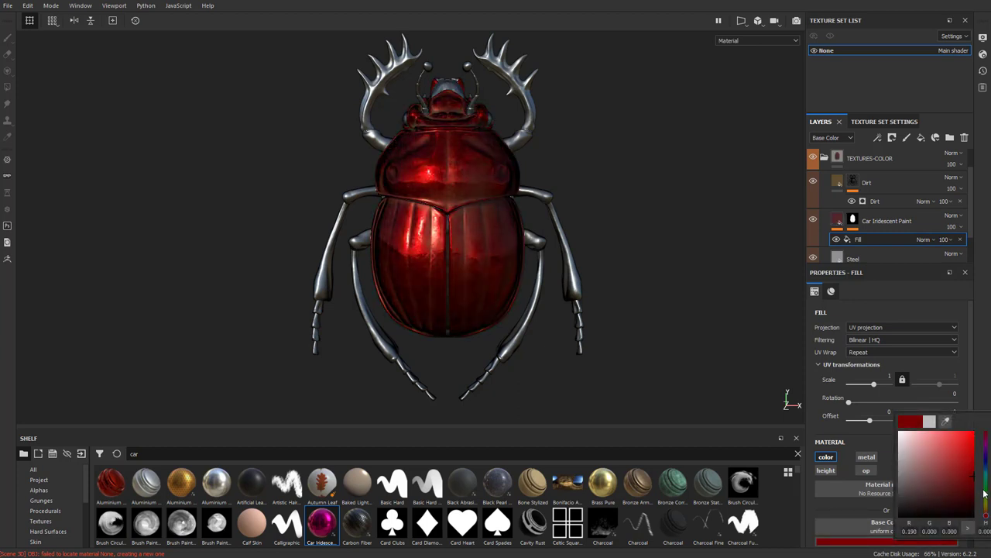
left_click(985, 491)
left_click(963, 433)
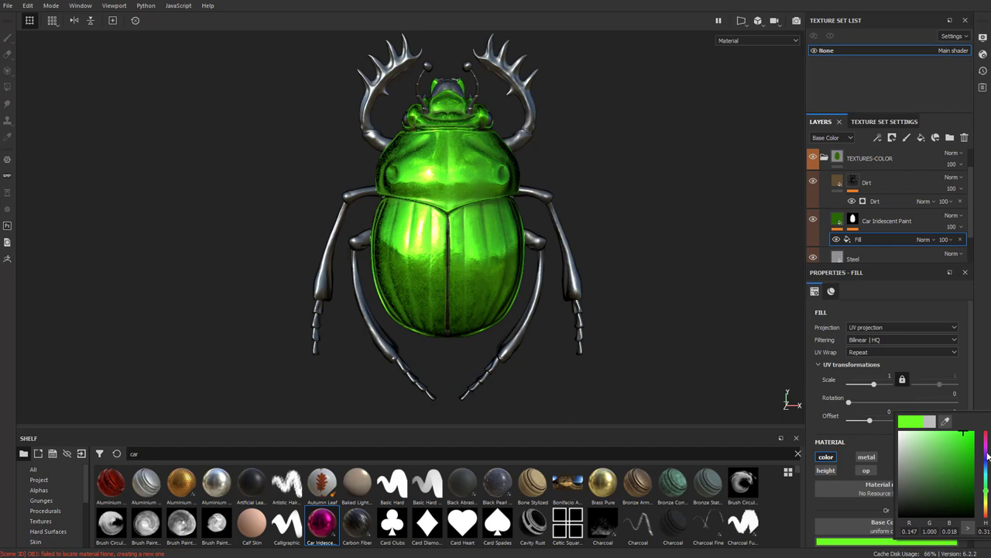
right_click(876, 246)
key("Escape")
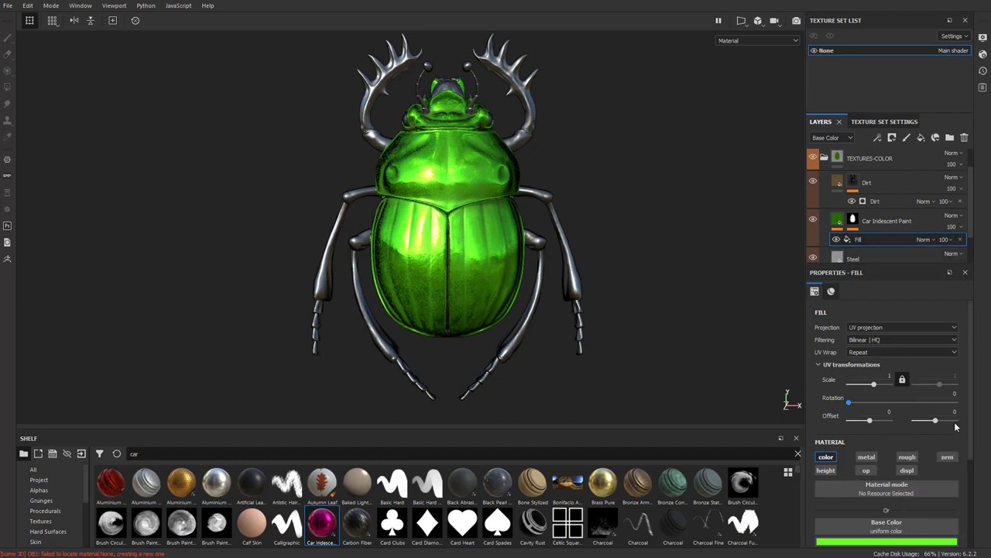
Assign the procedural Gradient Linear 3 as the fill effect's base color
scroll(896, 436, "down", 2)
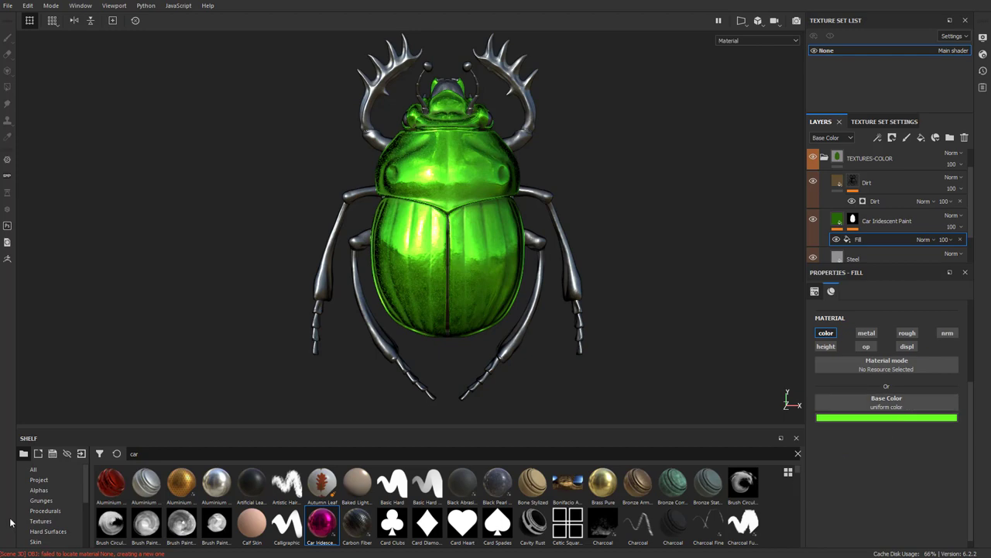
left_click(43, 511)
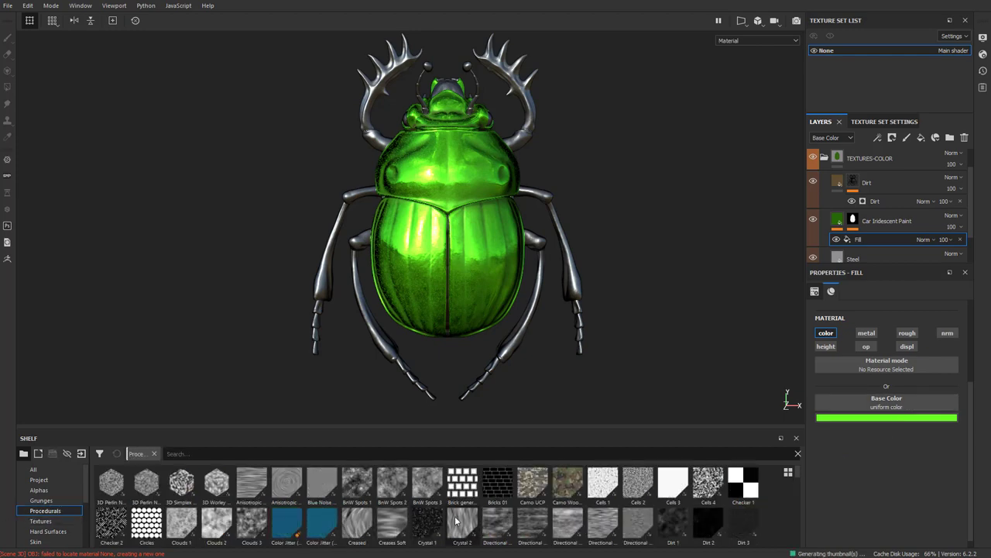
scroll(485, 510, "down", 3)
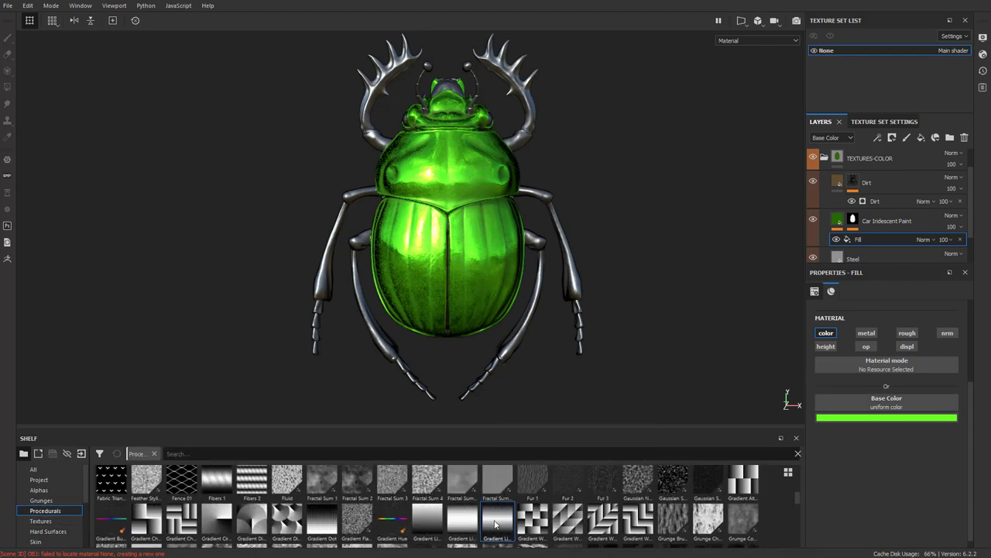
left_click_drag(495, 525, 887, 426)
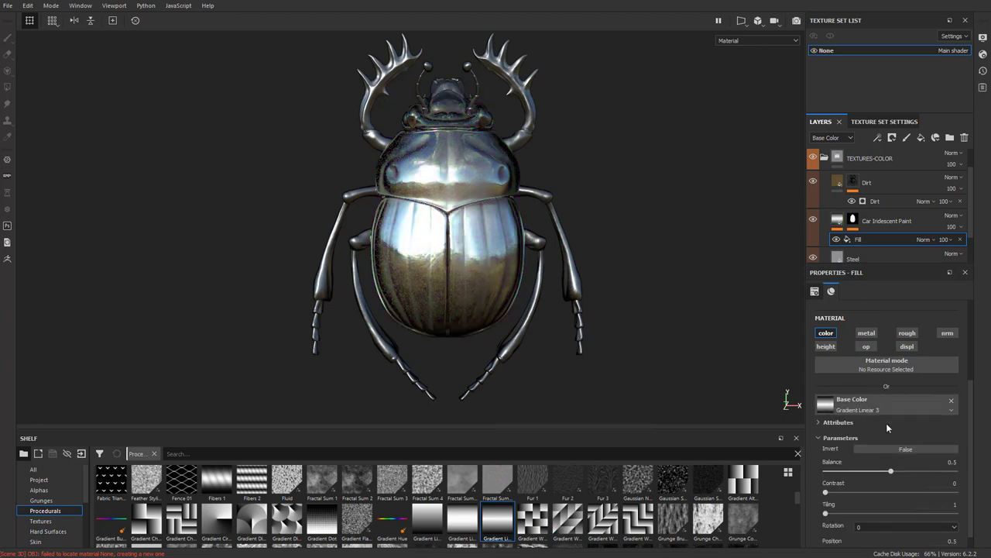
Add a filter above the fill effect in the Car Iridescent Paint layer and choose the Gradient filter for it
right_click(868, 241)
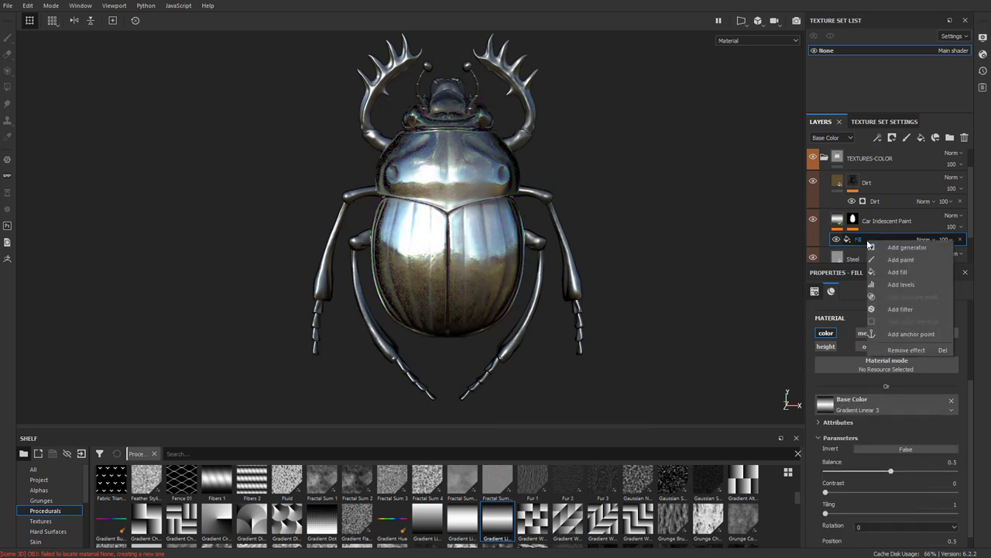
left_click(906, 310)
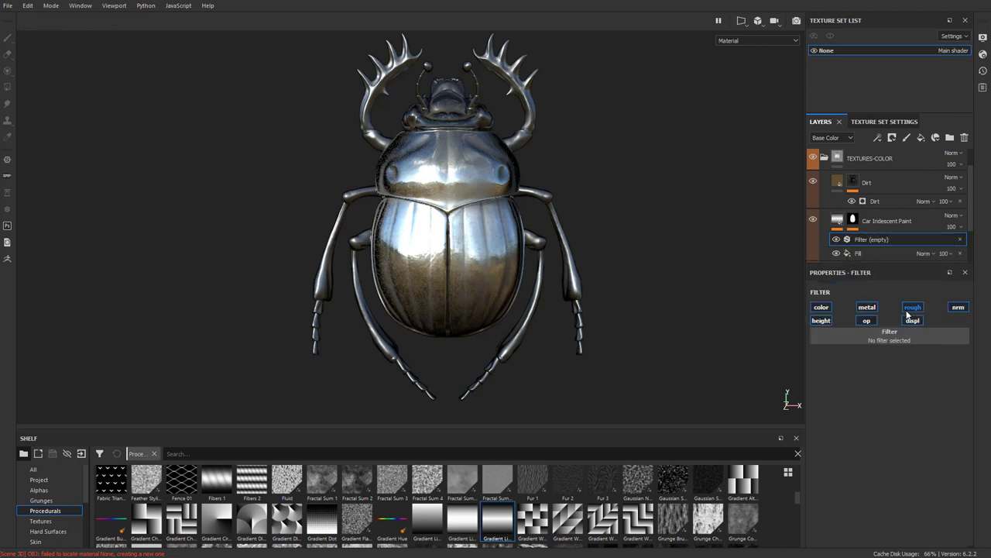
left_click(894, 341)
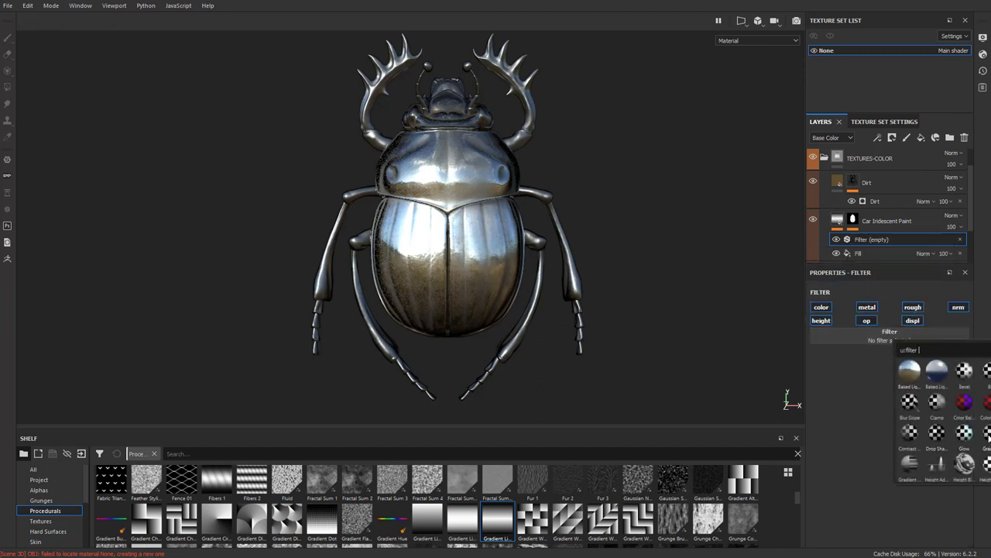
left_click(986, 442)
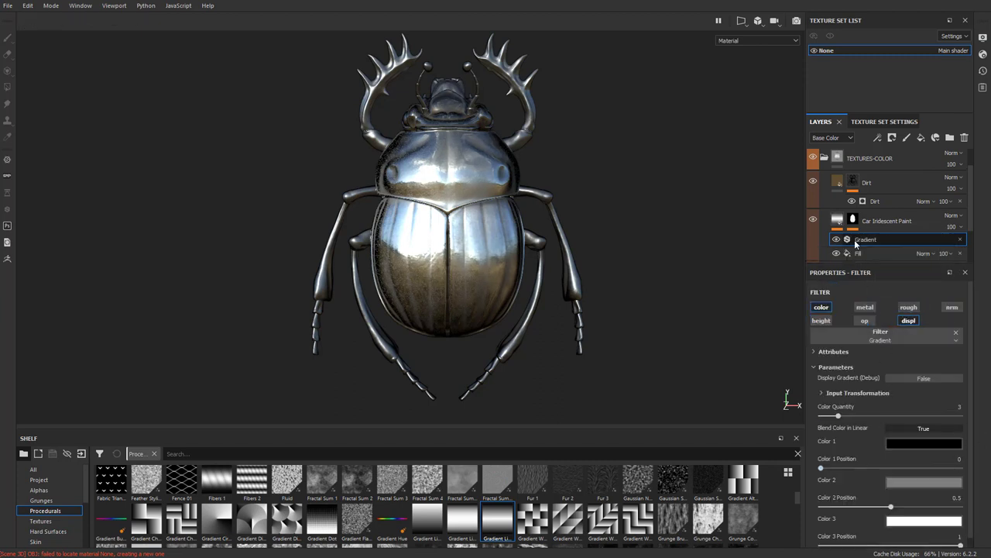
Set the Rotation of the fill's Gradient Linear 3 to 90°
mouse_move(837, 224)
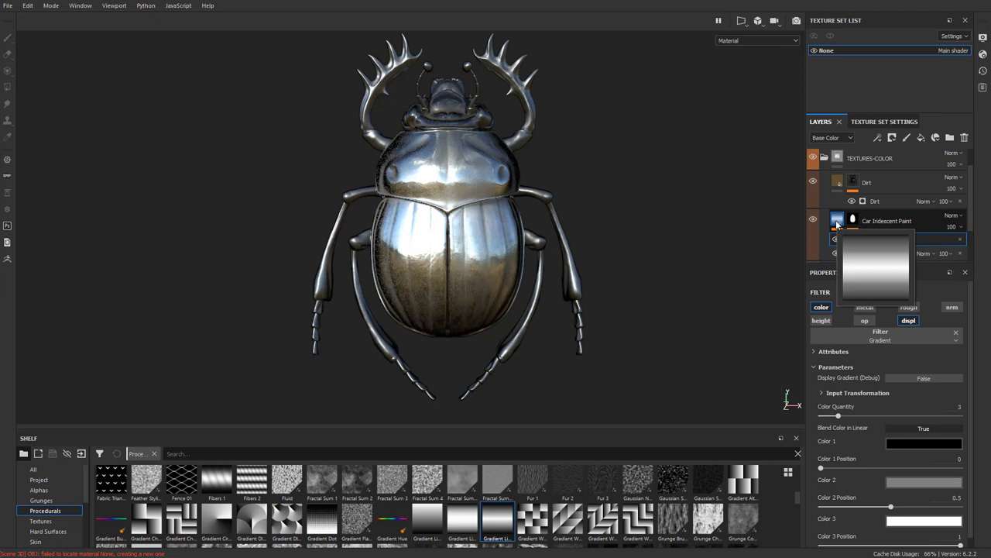
left_click(872, 254)
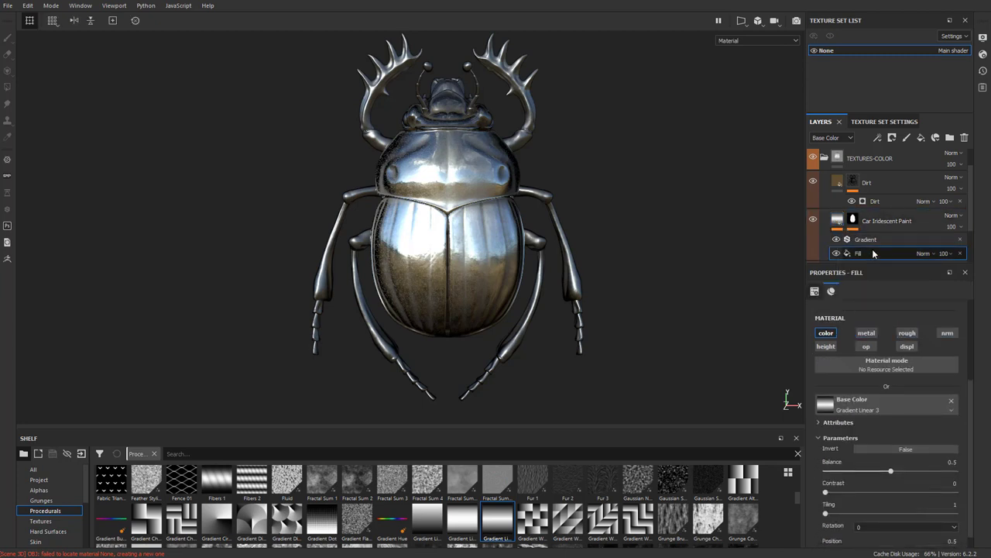
scroll(937, 480, "down", 1)
left_click(953, 512)
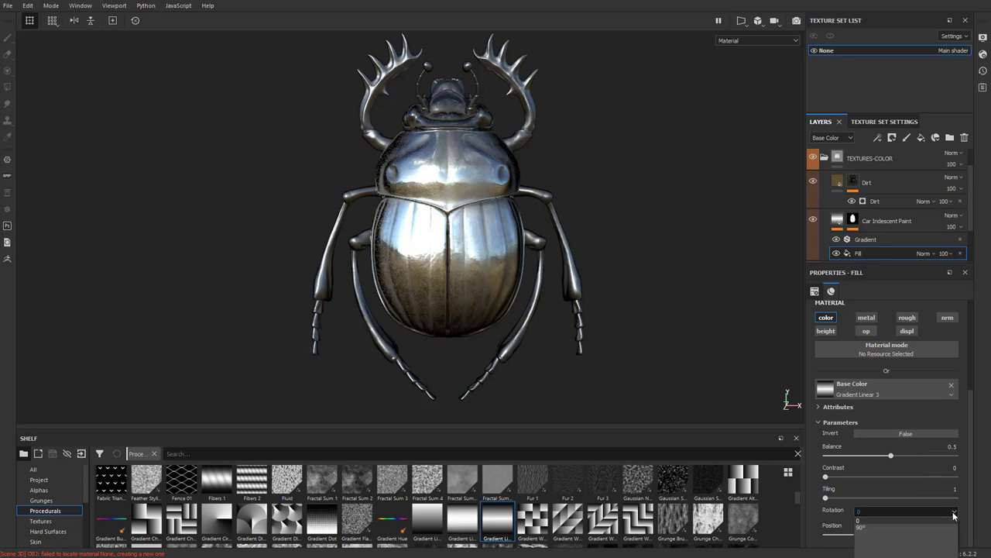
left_click(937, 526)
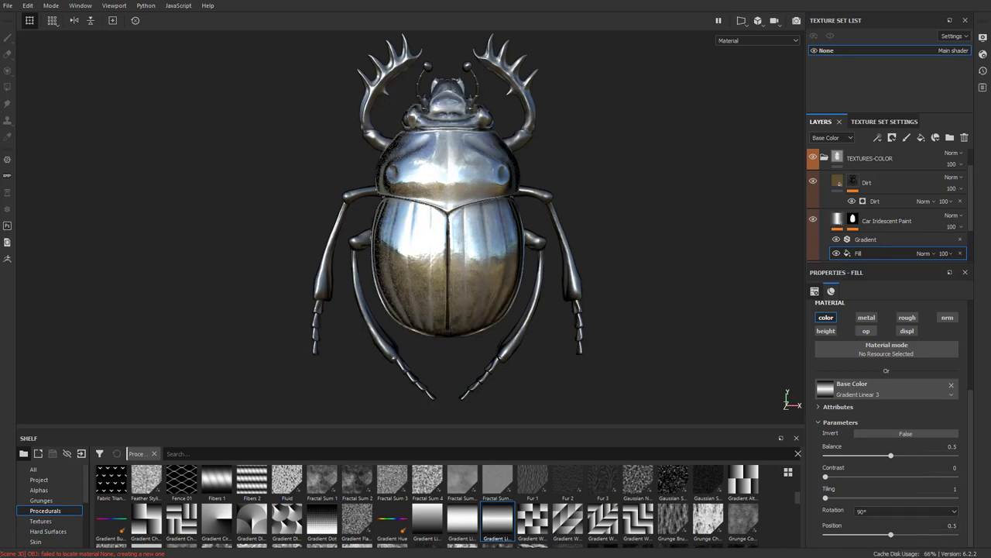
Switch to the browser to examine the colors of the jewel scarab reference photo, and return to Substance Painter
key("alt+Tab")
left_click_drag(795, 138, 928, 48)
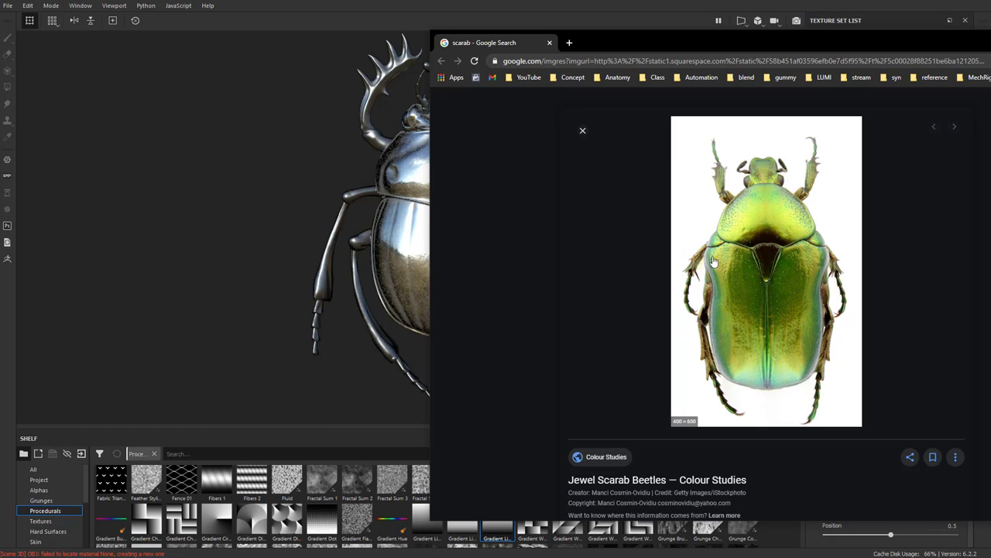
key("alt+Tab")
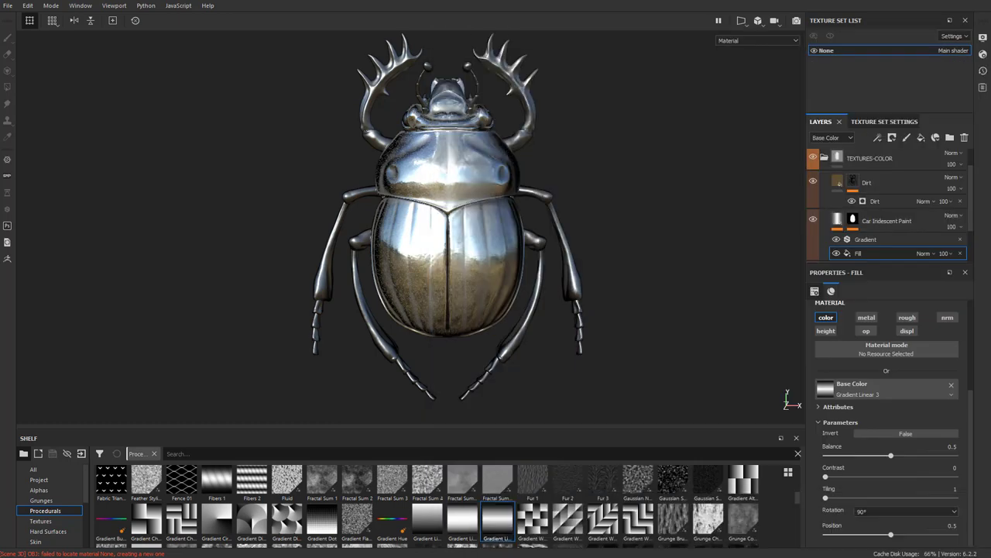
Set Color 1 of the Gradient filter to a saturated purple
left_click(865, 241)
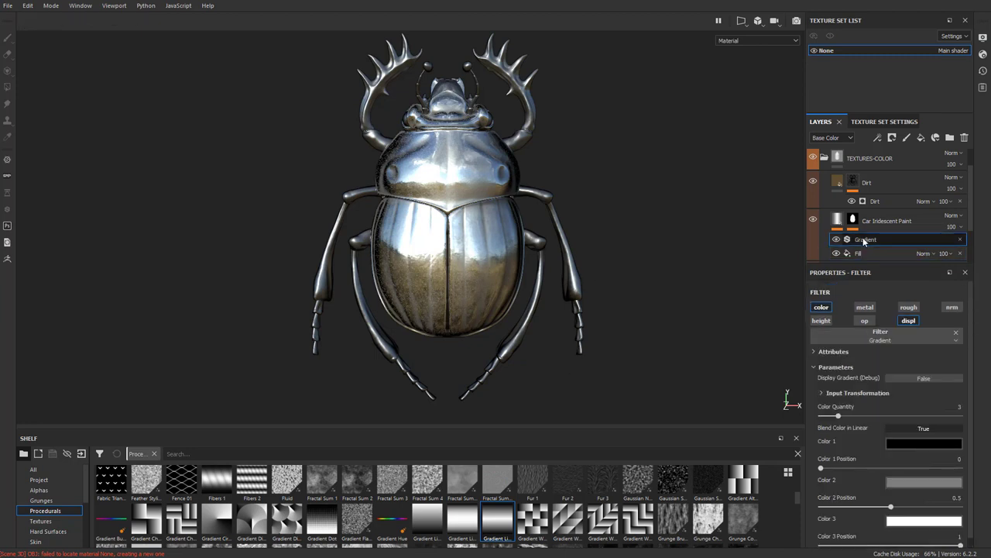
left_click(920, 444)
left_click(985, 527)
left_click_drag(990, 549, 990, 487)
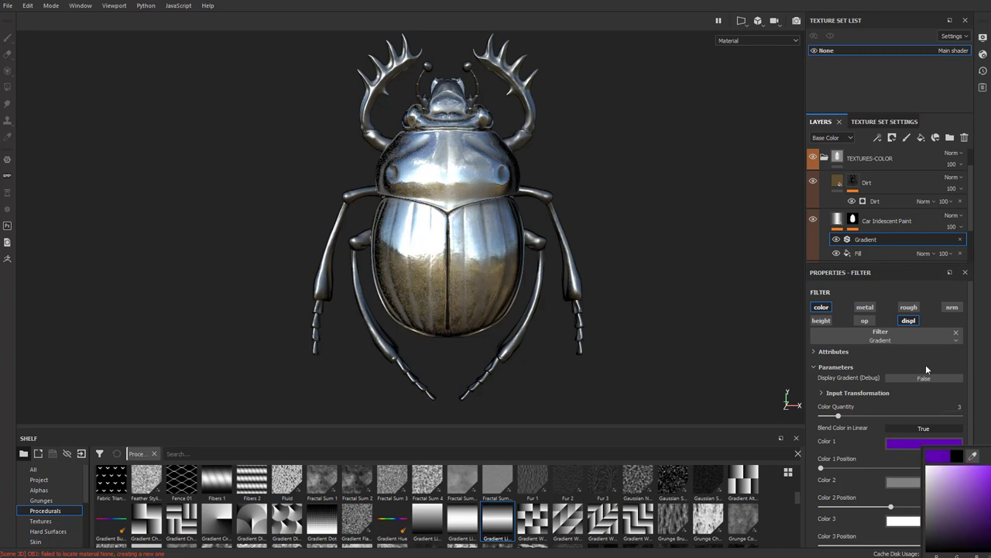
Set Color 2 of the Gradient filter to teal, RGB 0.000, 0.695, 0.582
left_click(903, 483)
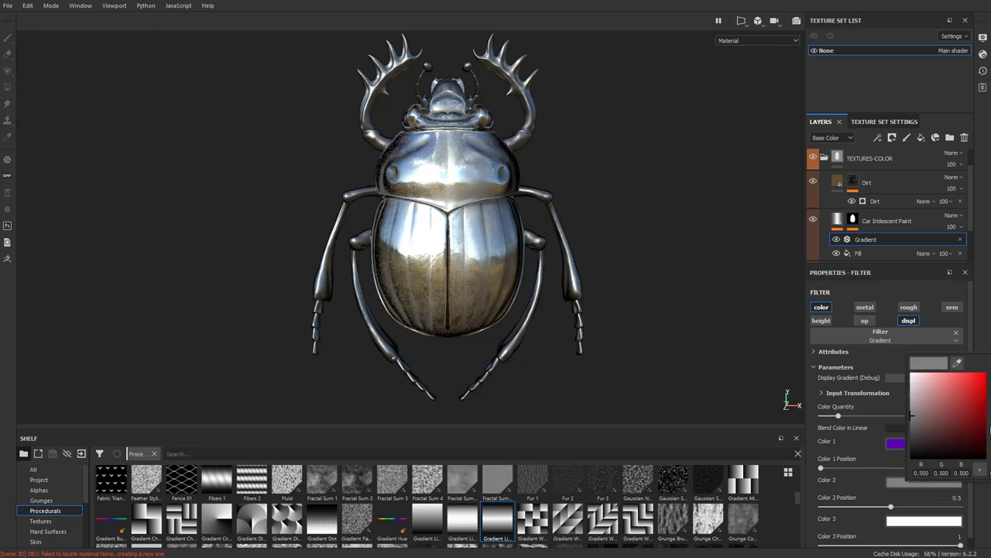
left_click(990, 418)
left_click_drag(980, 386, 985, 398)
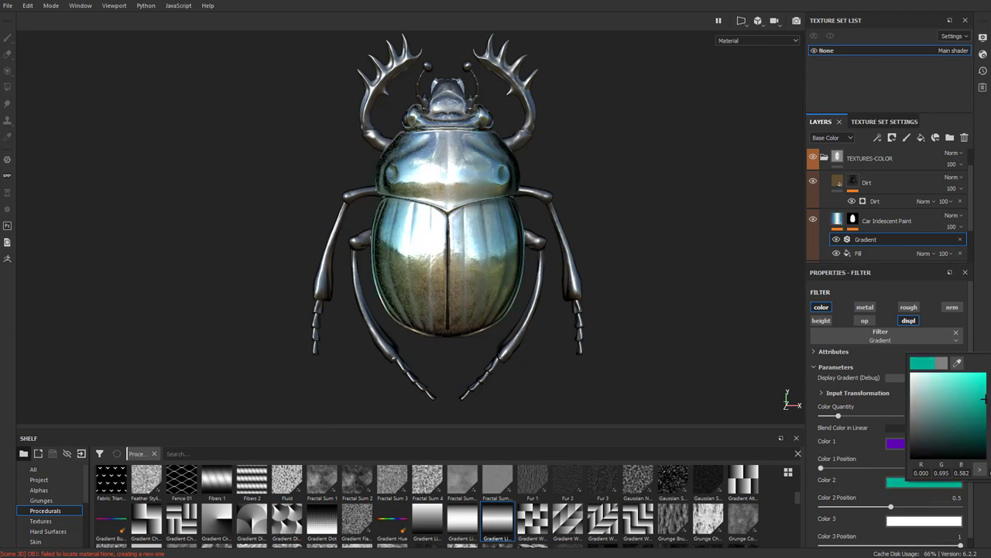
left_click(892, 360)
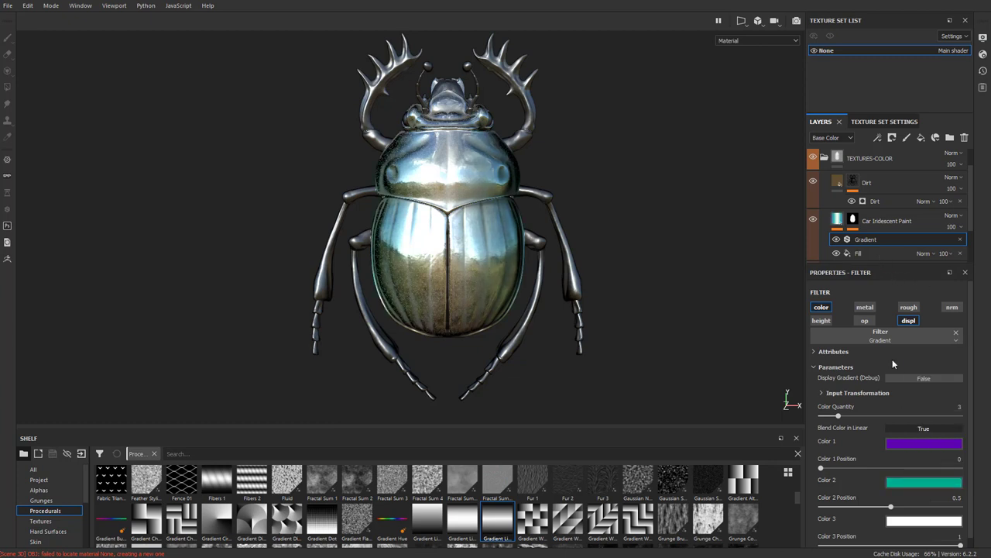
Set Color 3 of the Gradient filter to bright green, RGB 0.438, 0.928, 0.177
left_click(919, 522)
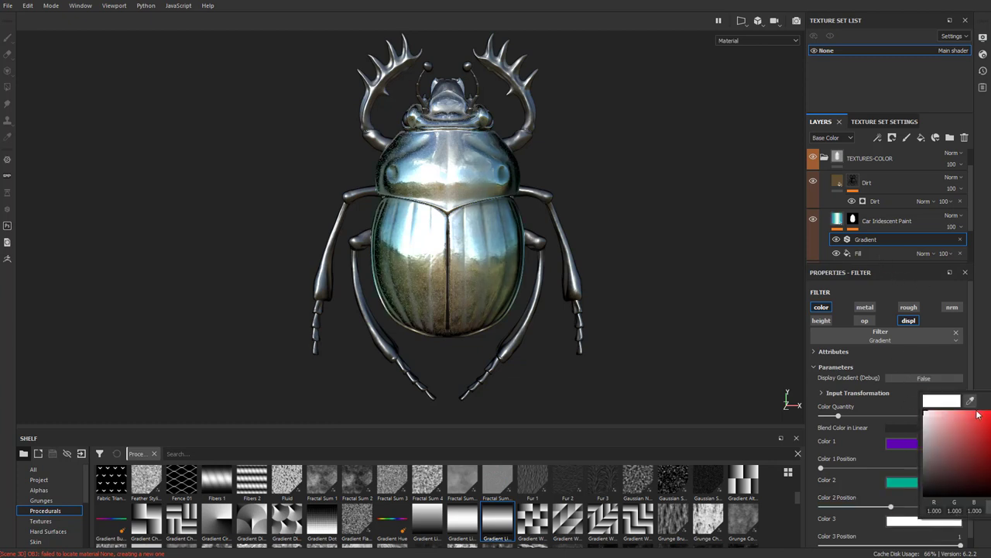
left_click(990, 463)
left_click(990, 469)
left_click_drag(990, 446, 984, 417)
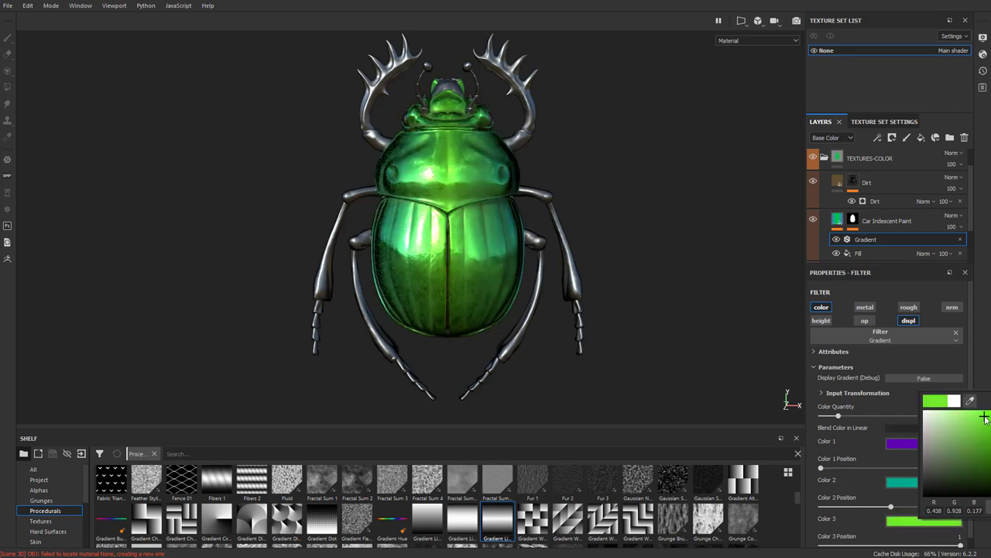
left_click(986, 335)
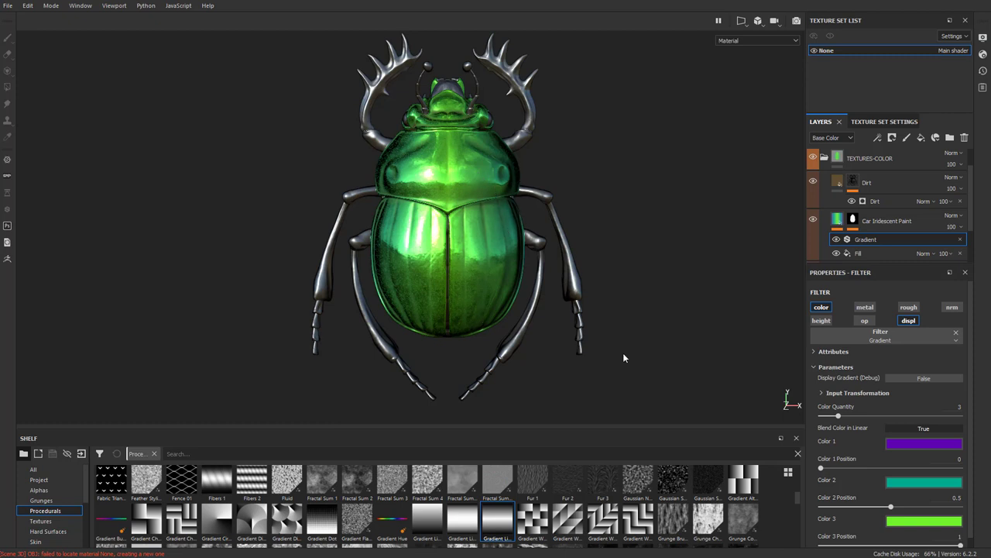
Set the Balance of the fill's Gradient Linear 3 to 0.29, and try shifting its Position before restoring it to 0.5
left_click(840, 253)
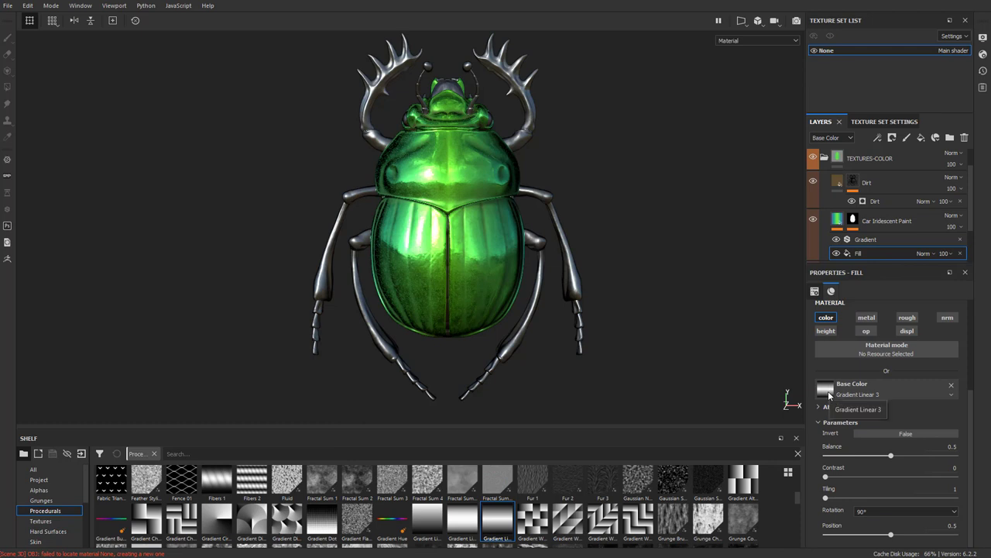
mouse_move(891, 461)
left_mouse_down()
mouse_move(844, 461)
mouse_move(897, 465)
mouse_move(866, 457)
mouse_move(871, 477)
mouse_move(825, 477)
mouse_move(863, 456)
left_mouse_up()
mouse_move(890, 534)
left_mouse_down()
mouse_move(855, 535)
mouse_move(901, 535)
left_mouse_up()
left_click(947, 527)
type("0")
left_click(948, 527)
type(".5")
key("Return")
left_click(901, 456)
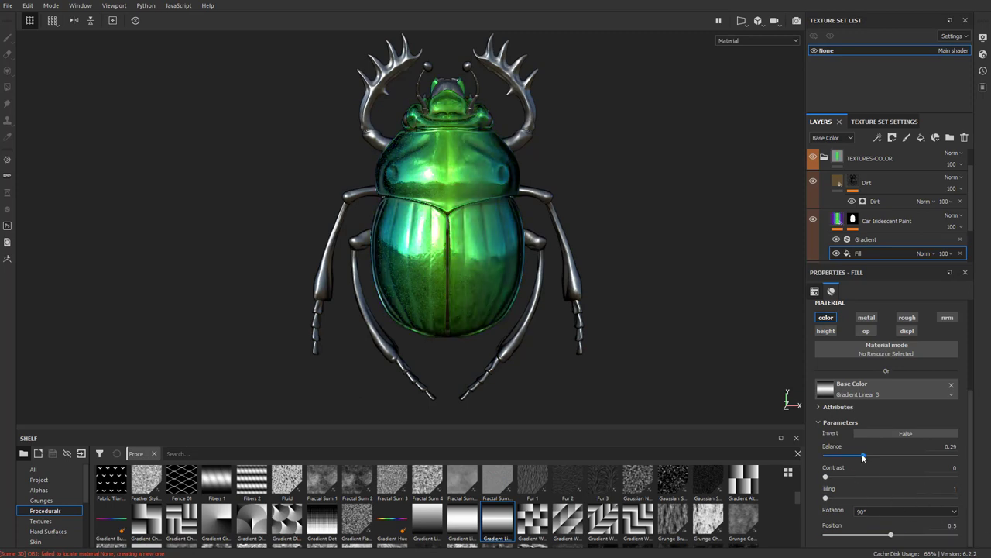